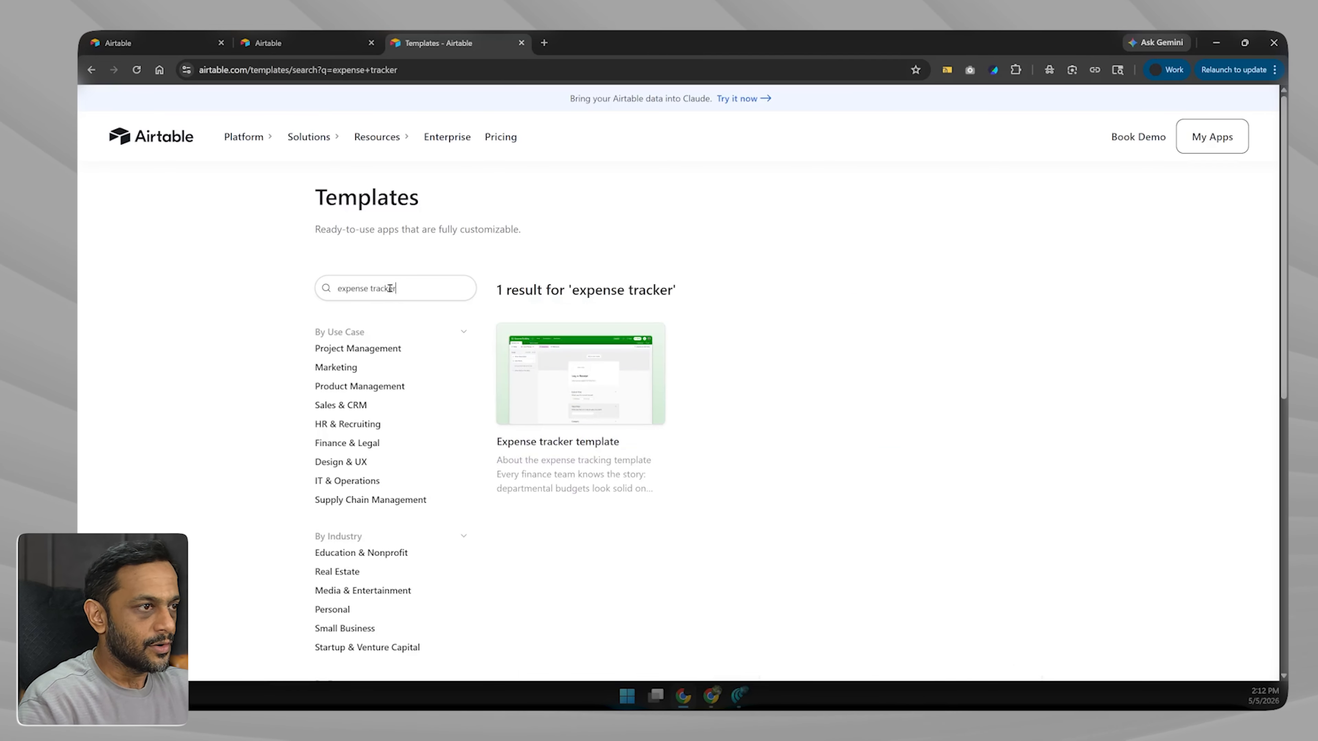
- Open the Expense tracker template from the search results and read through its description page
{"action": "left_click", "coordinate": [538, 444]}
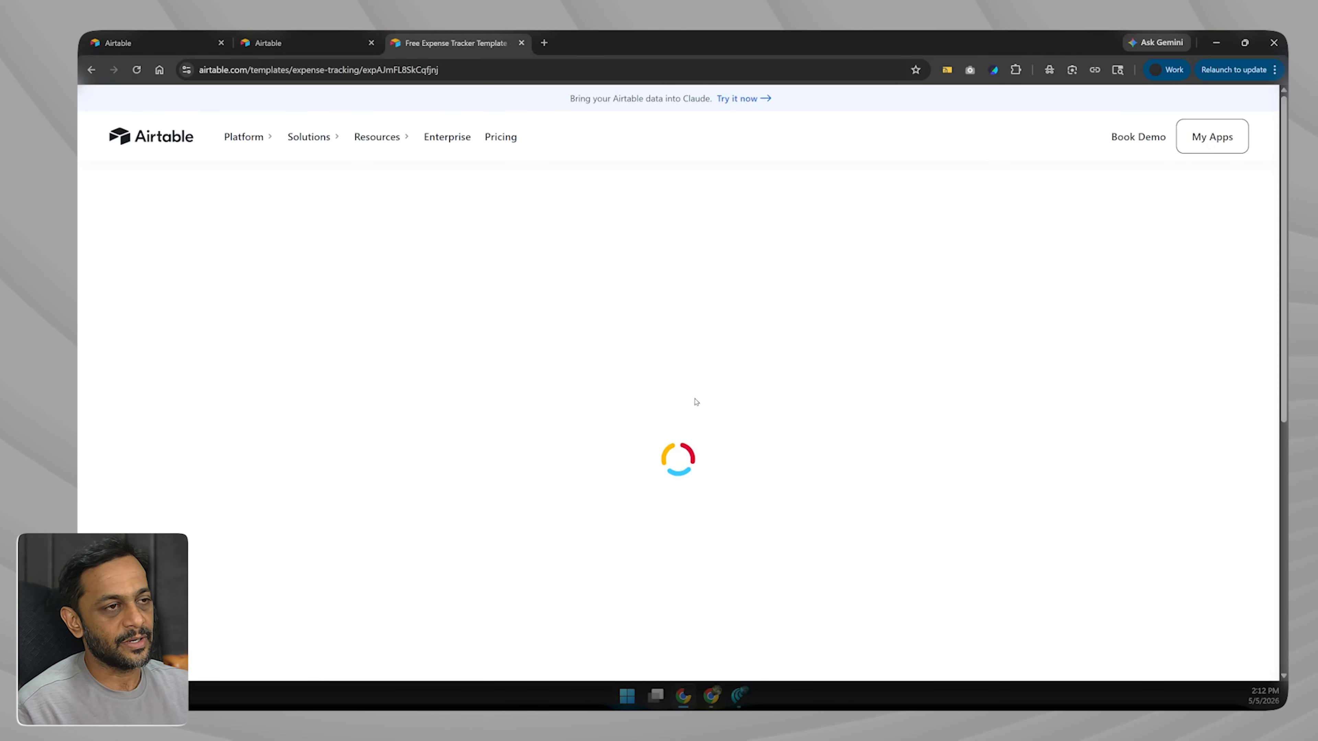
{"action": "scroll", "coordinate": [604, 494], "scroll_direction": "down", "scroll_amount": 3}
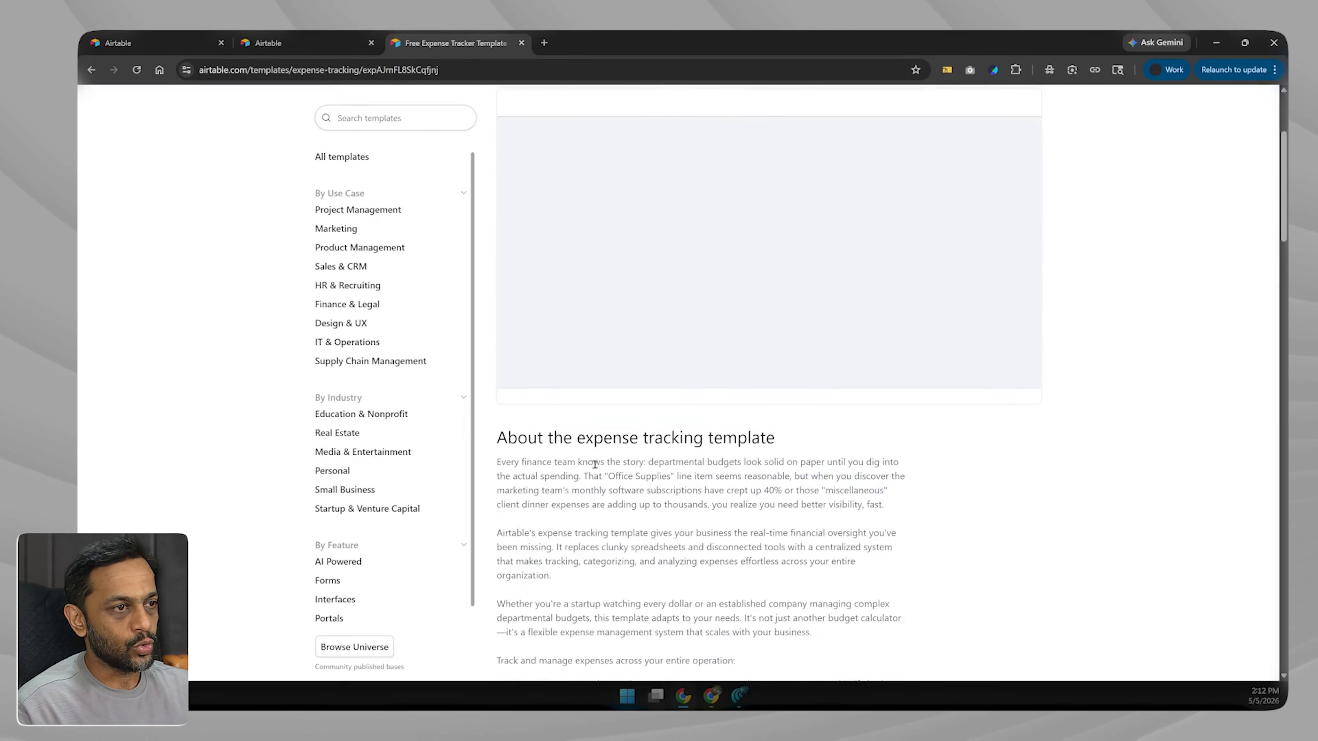
{"action": "scroll", "coordinate": [595, 464], "scroll_direction": "down", "scroll_amount": 10}
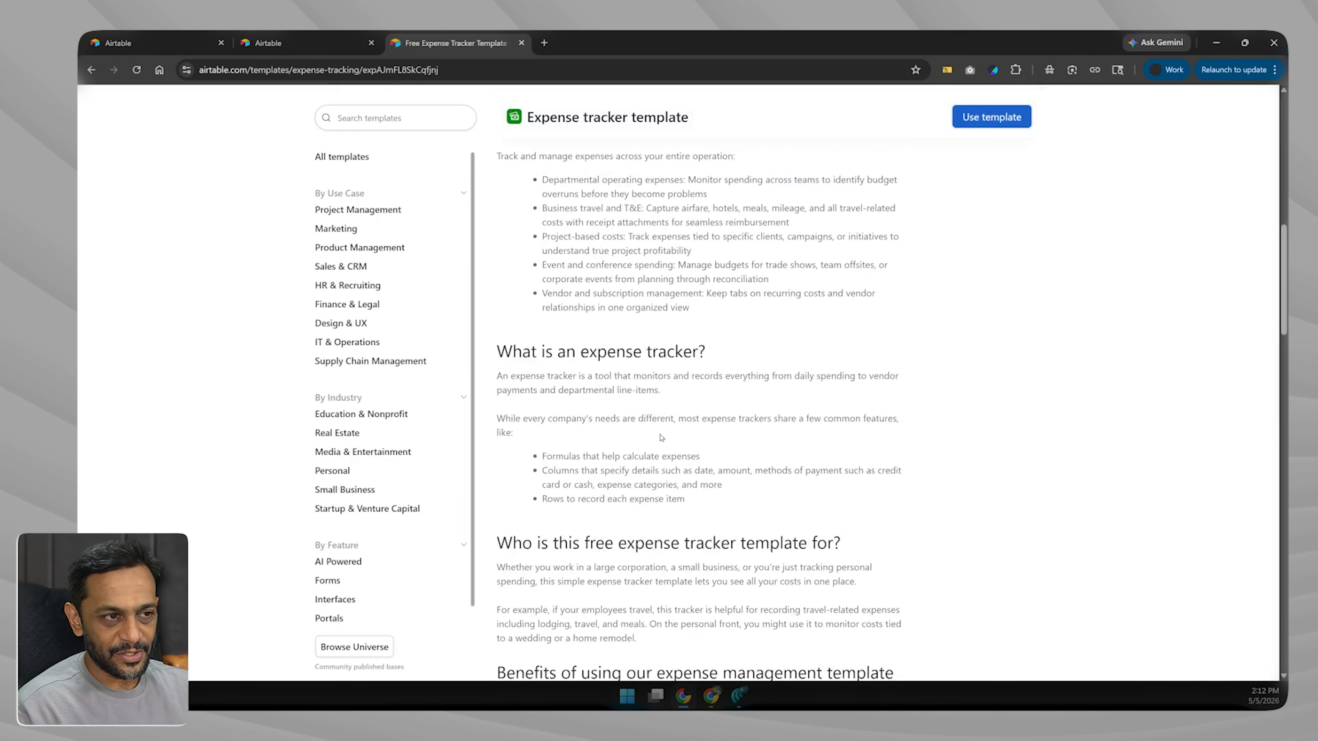
{"action": "scroll", "coordinate": [662, 438], "scroll_direction": "down", "scroll_amount": 3}
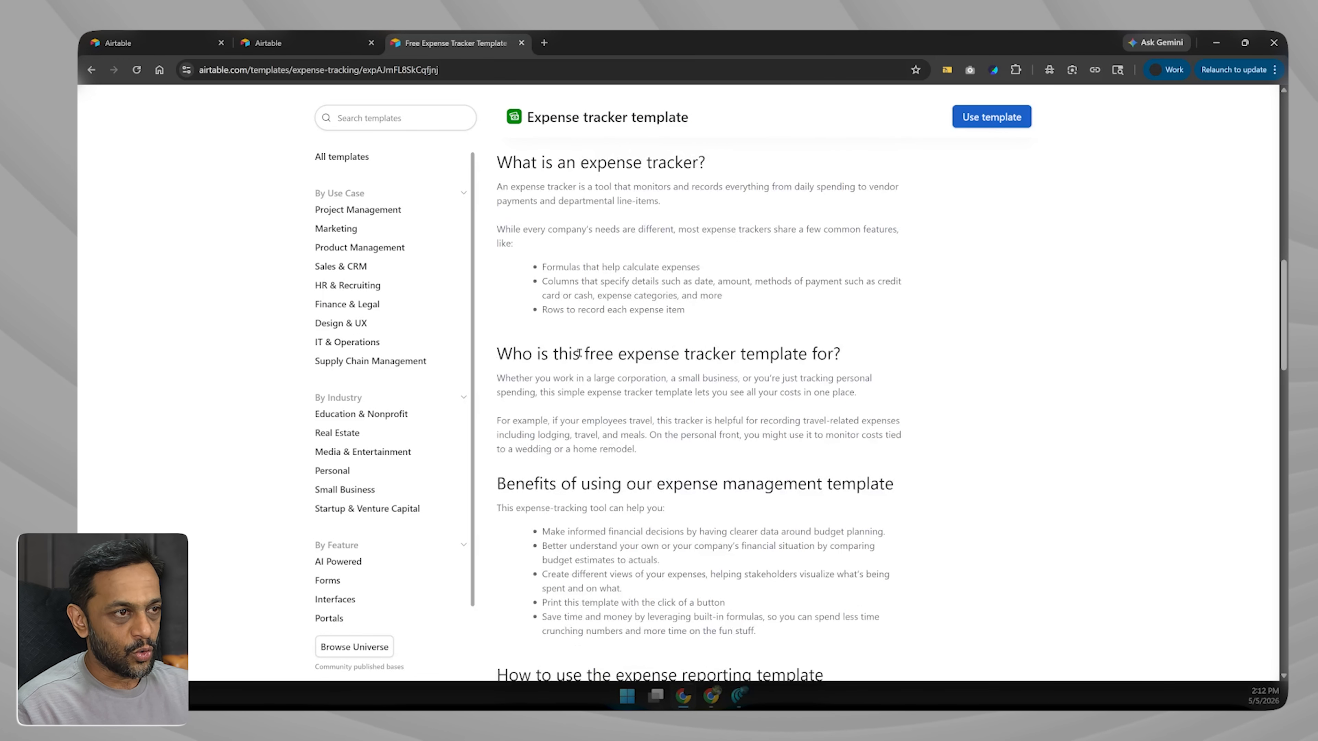
{"action": "scroll", "coordinate": [696, 418], "scroll_direction": "down", "scroll_amount": 2}
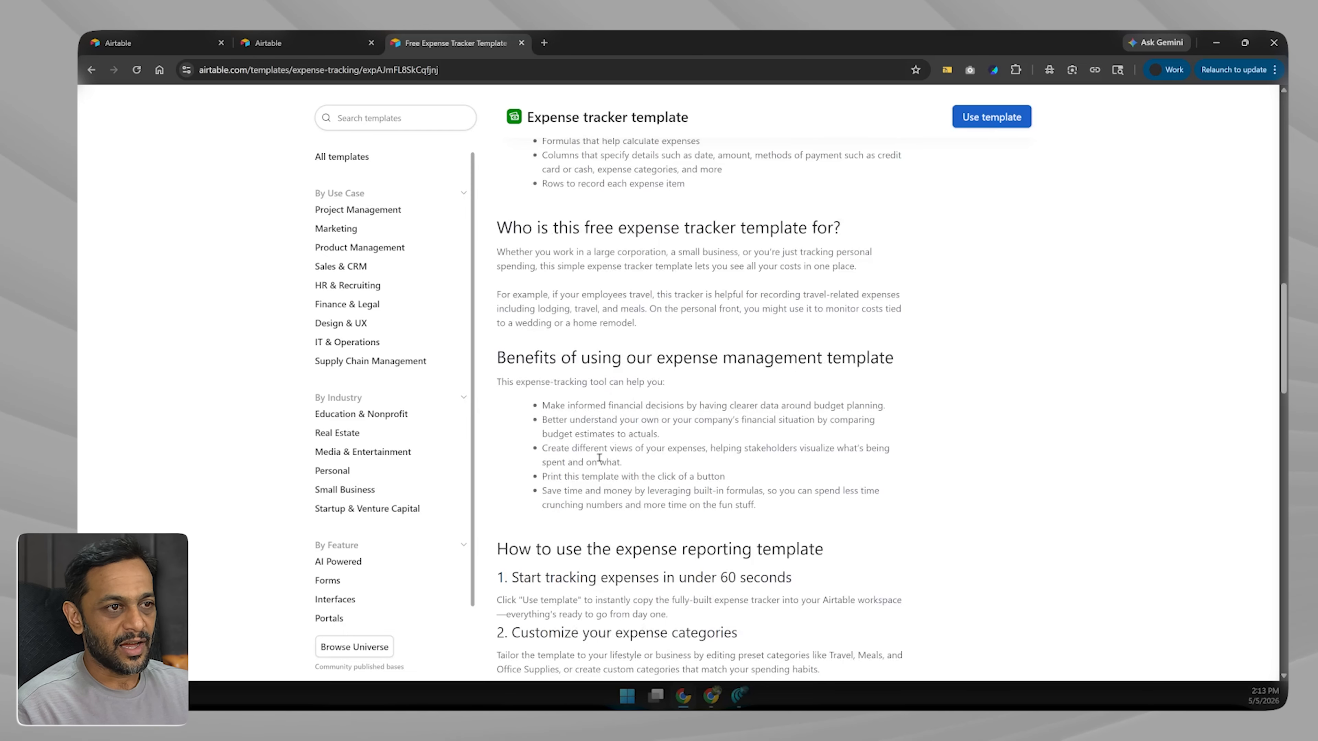
{"action": "scroll", "coordinate": [599, 457], "scroll_direction": "down", "scroll_amount": 3}
{"action": "scroll", "coordinate": [599, 457], "scroll_direction": "down", "scroll_amount": 10}
{"action": "scroll", "coordinate": [627, 513], "scroll_direction": "up", "scroll_amount": 8}
{"action": "scroll", "coordinate": [628, 513], "scroll_direction": "up", "scroll_amount": 10}
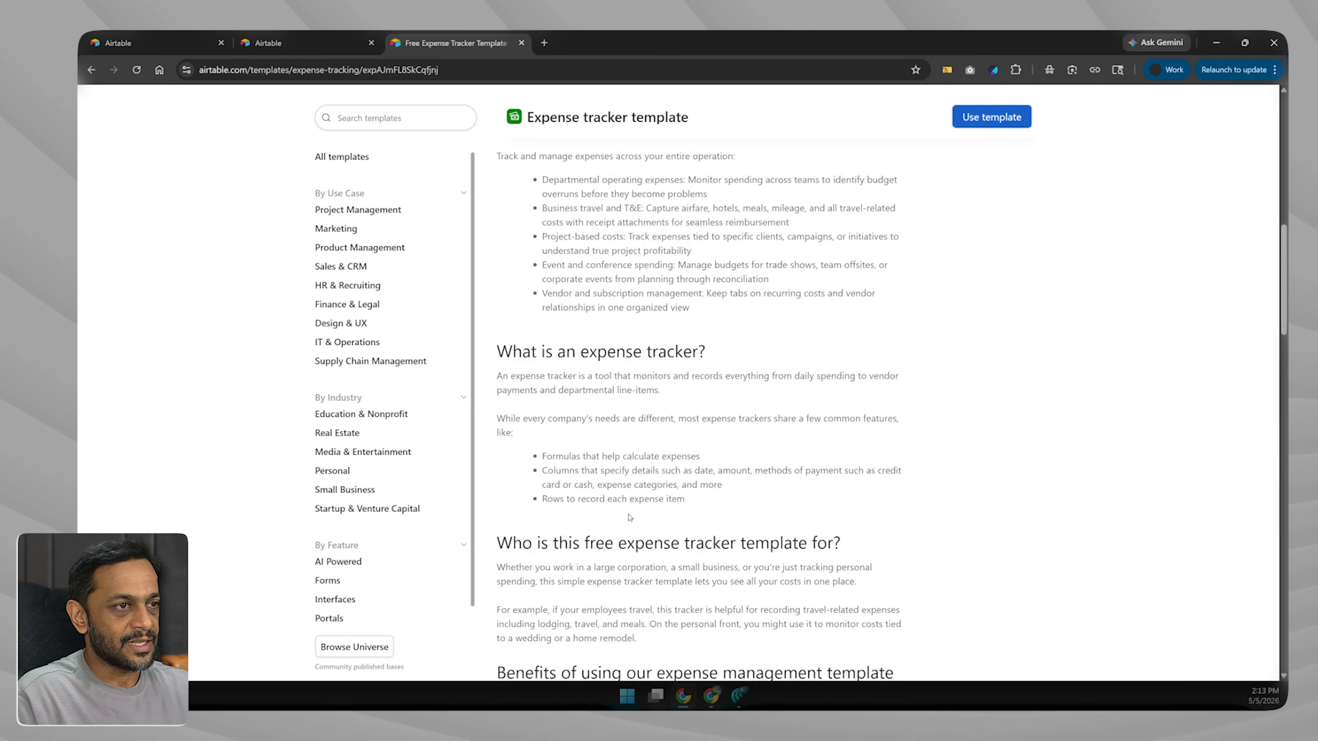
{"action": "scroll", "coordinate": [630, 518], "scroll_direction": "up", "scroll_amount": 10}
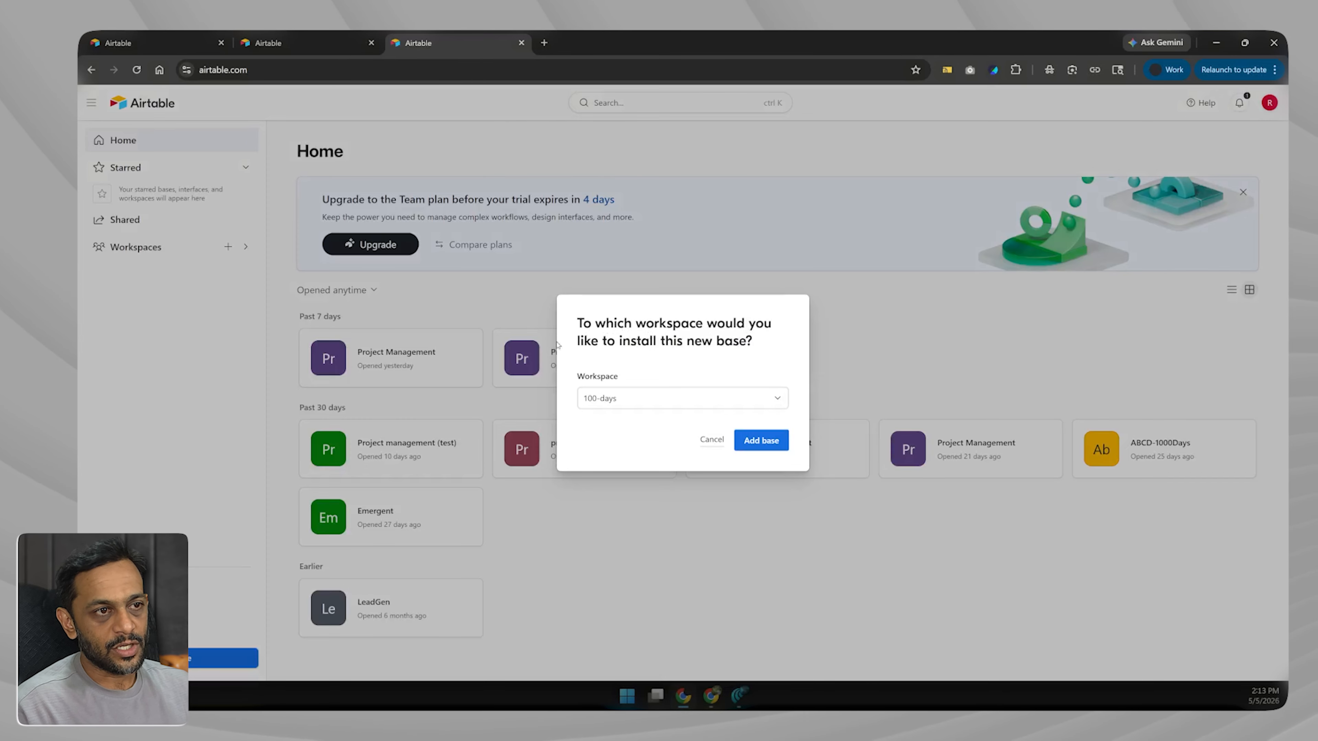
- Install the expense tracker base in the 1000-days workspace and dismiss its base guide
{"action": "left_click", "coordinate": [653, 406]}
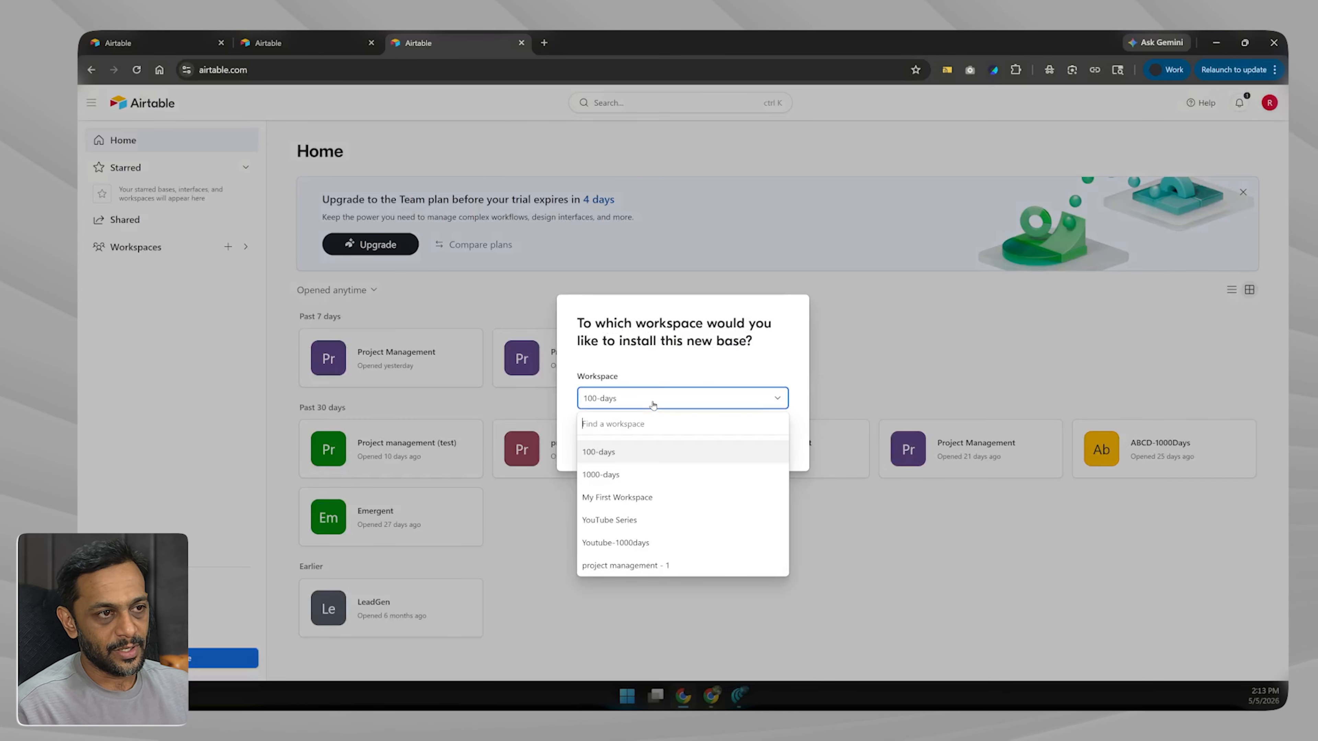
{"action": "left_click", "coordinate": [612, 476]}
{"action": "left_click", "coordinate": [761, 440]}
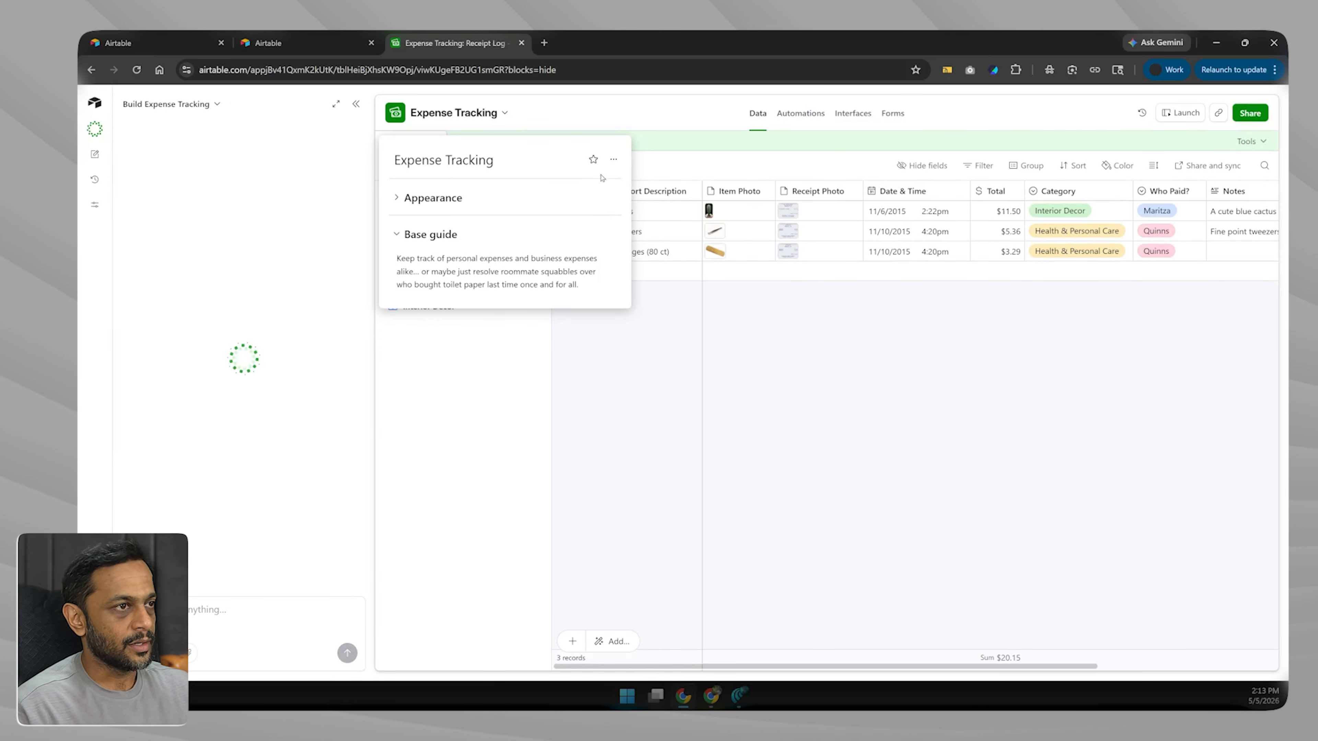
{"action": "left_click", "coordinate": [638, 343]}
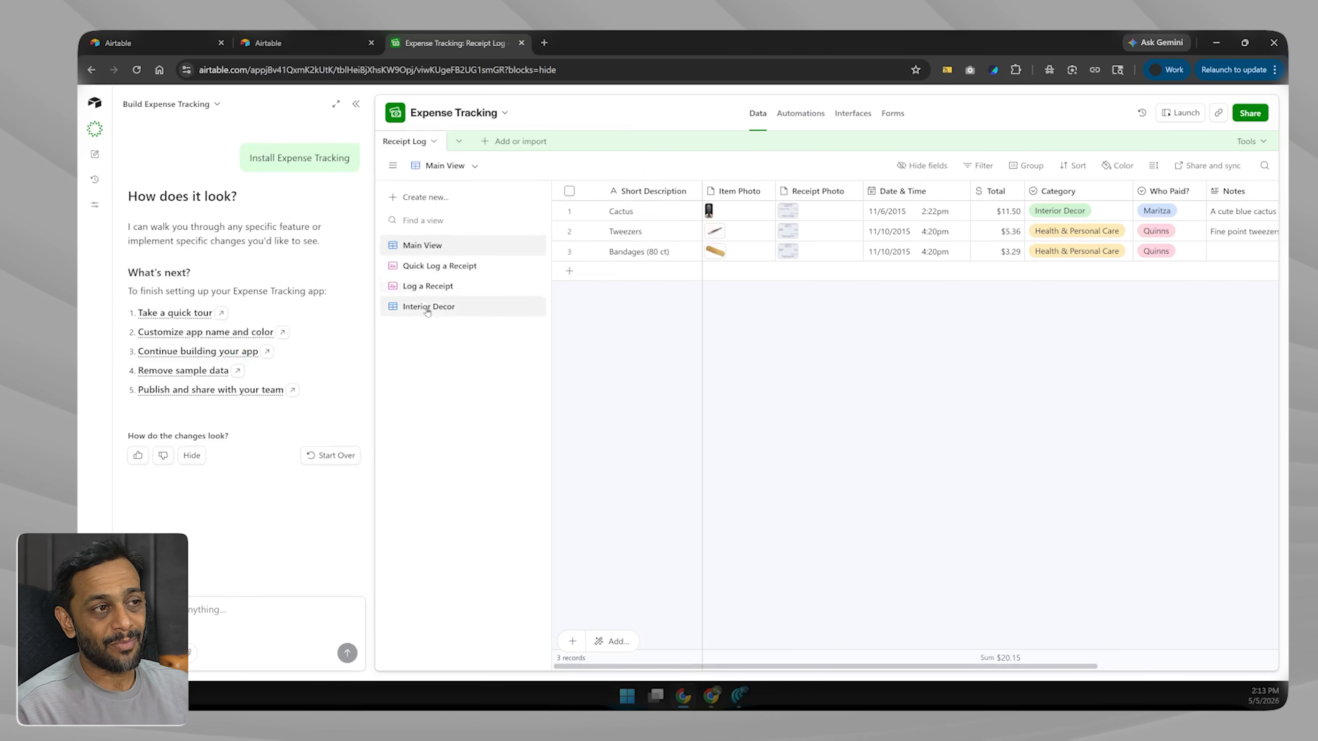
- Look through the Quick Log a Receipt, Log a Receipt, Interior Decor and Main View views, dismissing the form builder upgrade offer
{"action": "left_click", "coordinate": [423, 266]}
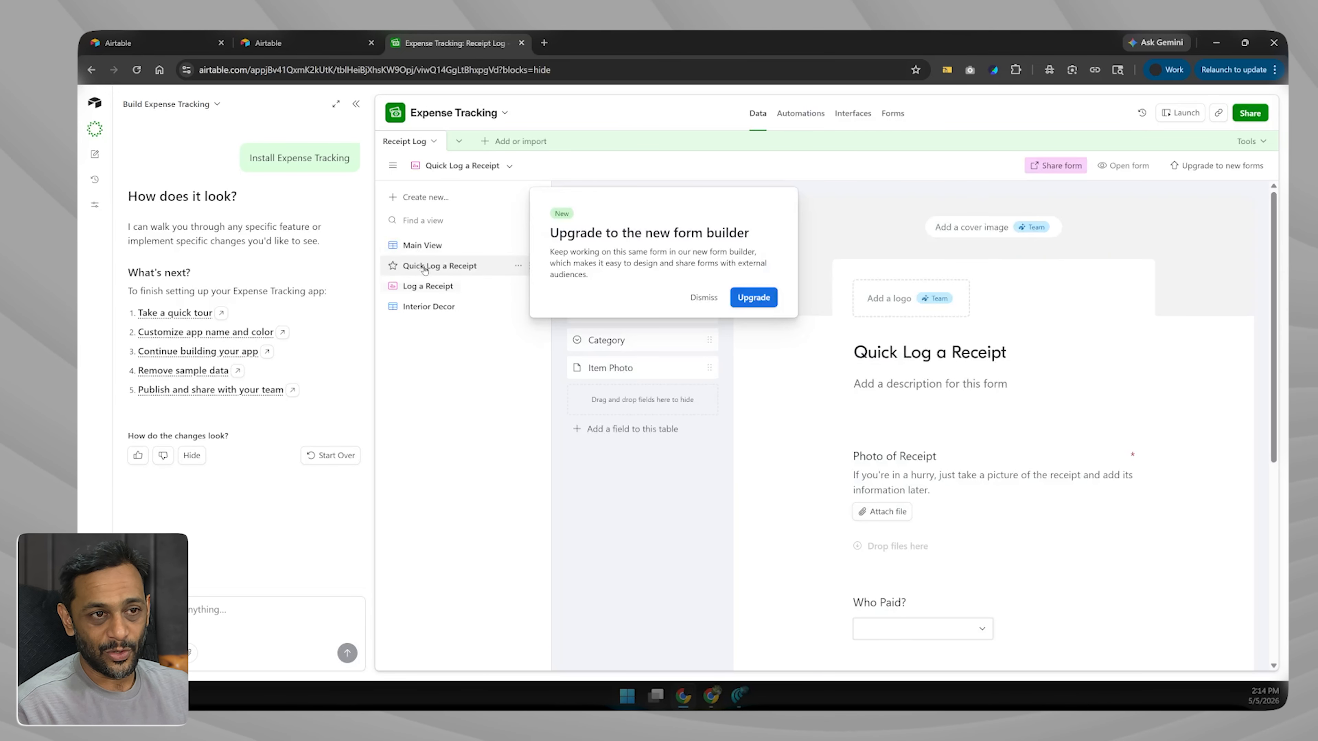
{"action": "left_click", "coordinate": [704, 297]}
{"action": "left_click", "coordinate": [434, 287]}
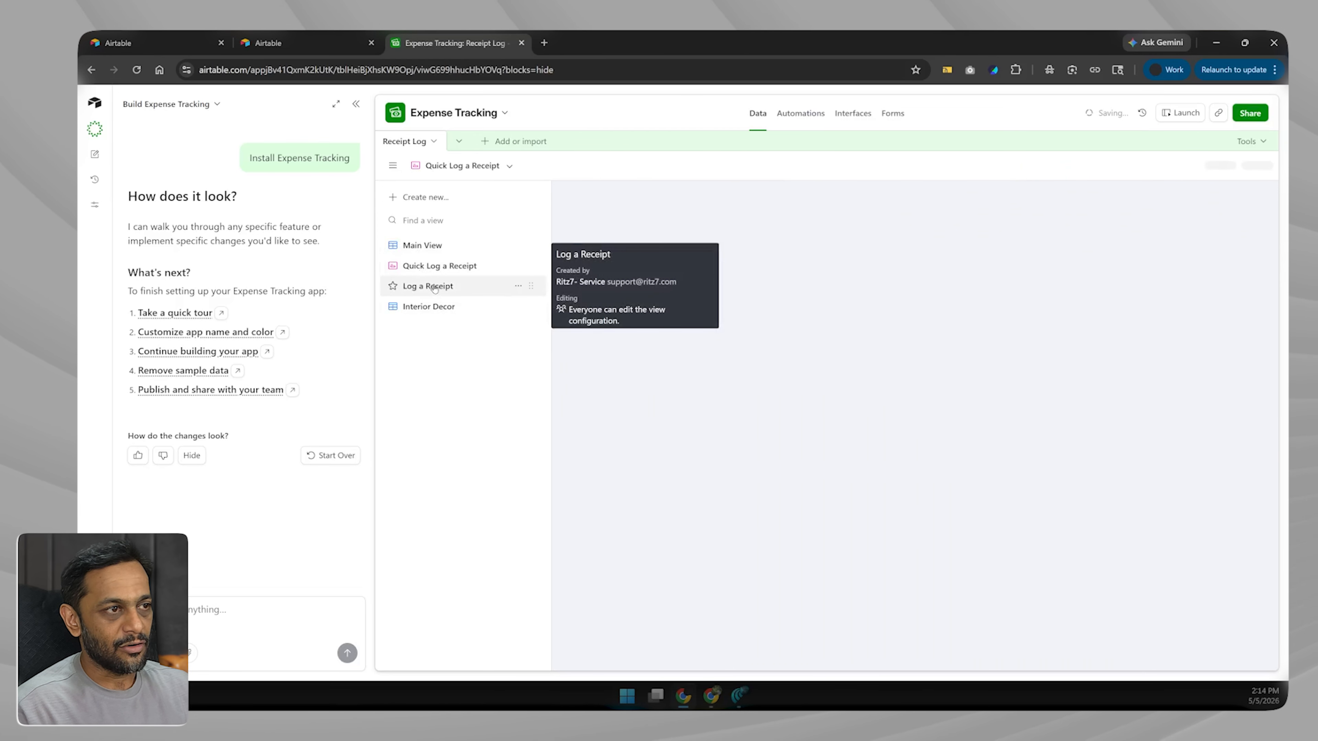
{"action": "left_click", "coordinate": [429, 307]}
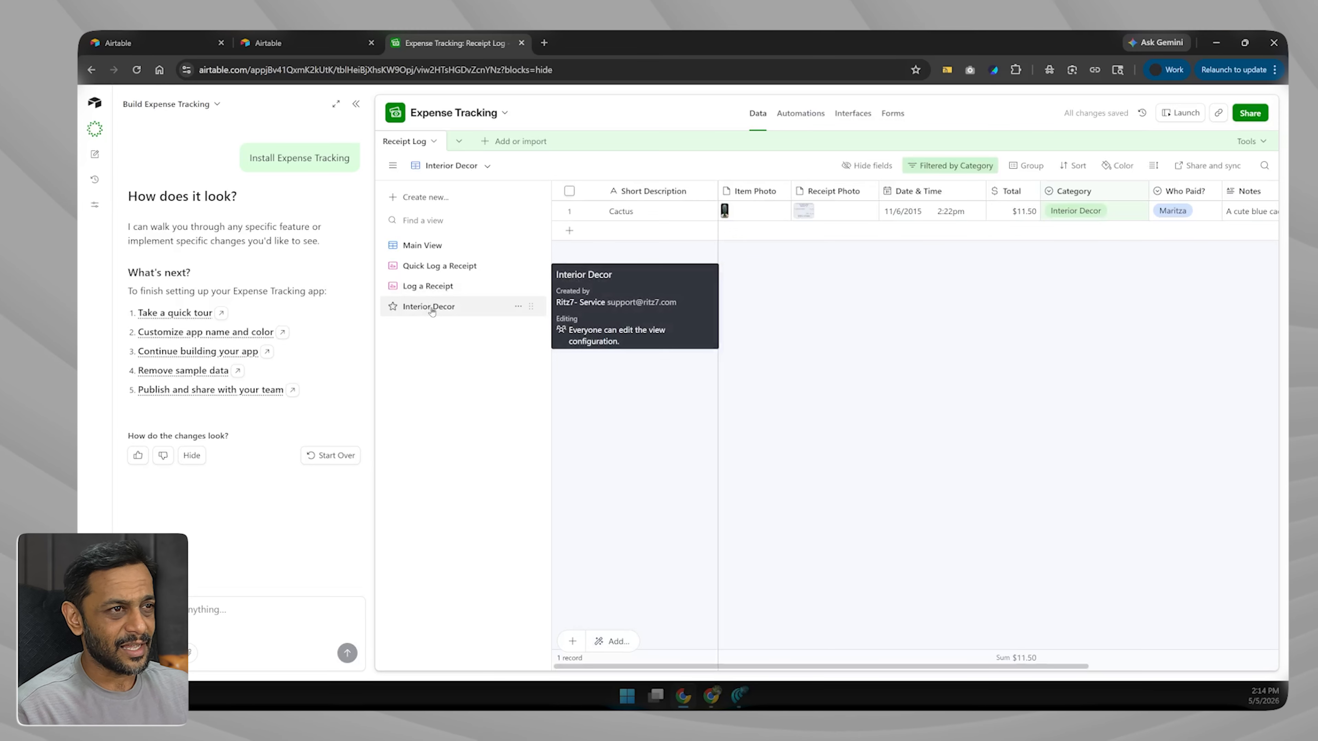
{"action": "left_click", "coordinate": [422, 244]}
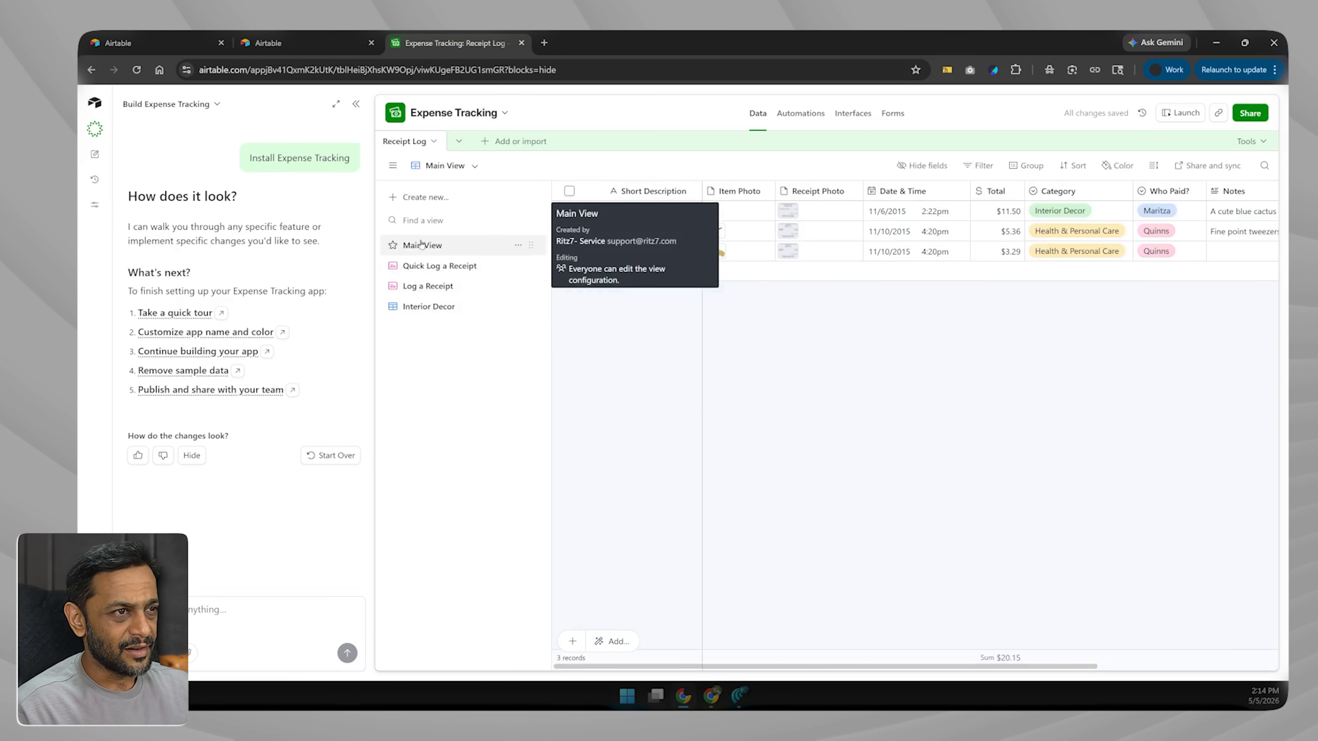
- Inspect the Category filter condition of the Interior Decor view and return to Main View
{"action": "left_click", "coordinate": [422, 308]}
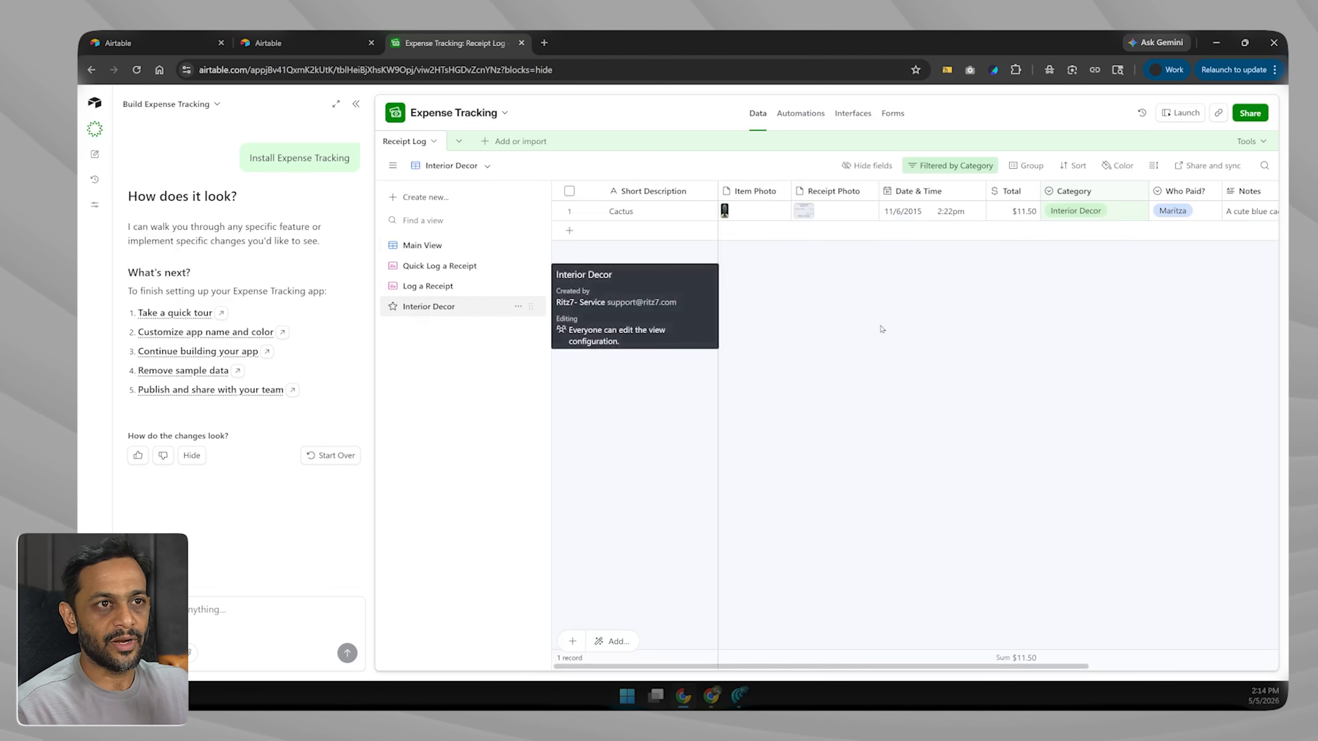
{"action": "left_click", "coordinate": [956, 166]}
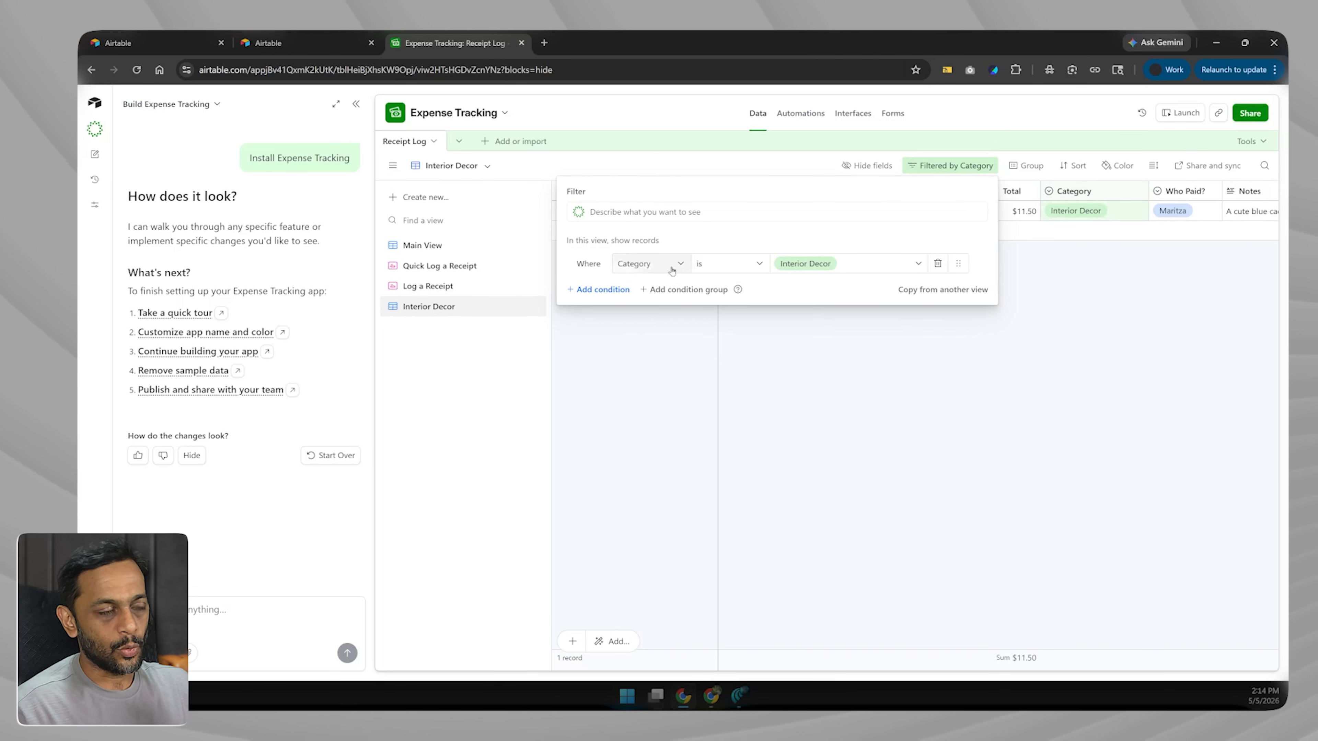
{"action": "left_click", "coordinate": [838, 338]}
{"action": "left_click", "coordinate": [432, 246]}
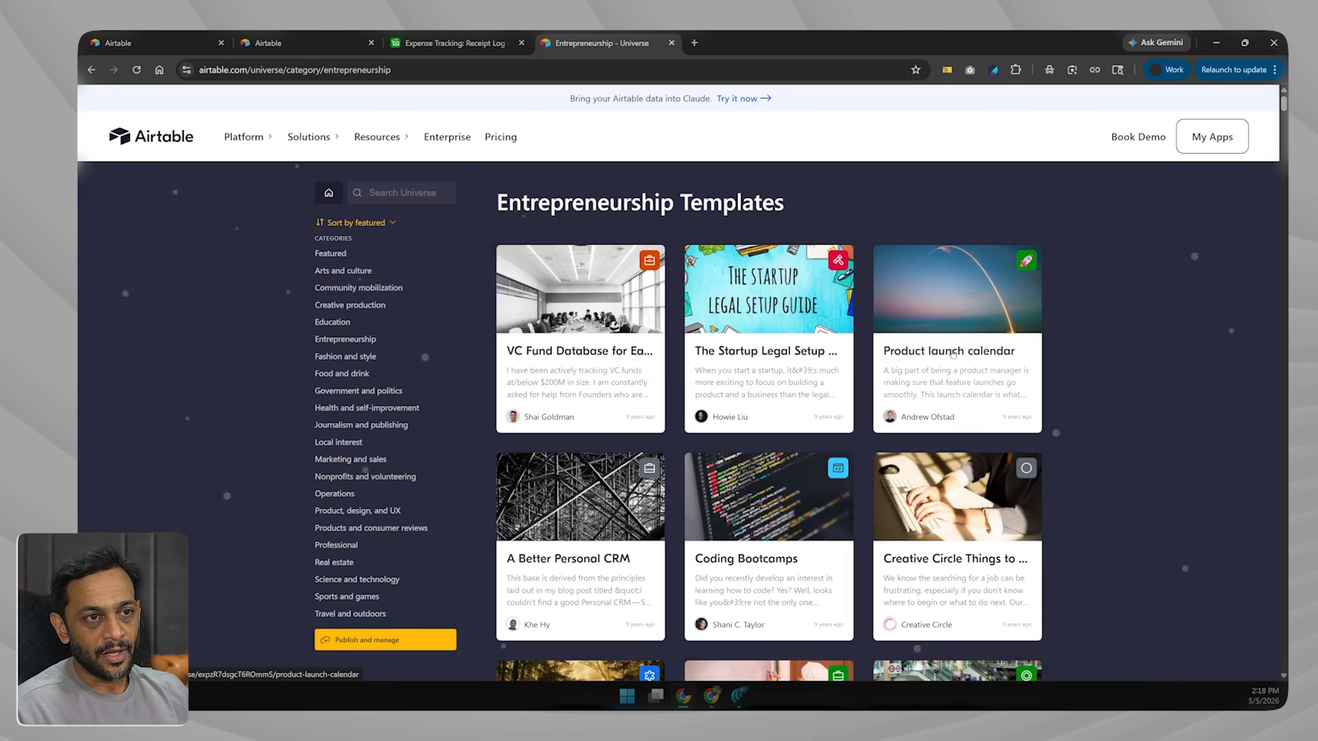
- Browse the community templates in the Entrepreneurship category of Airtable Universe
{"action": "scroll", "coordinate": [1027, 360], "scroll_direction": "down", "scroll_amount": 3}
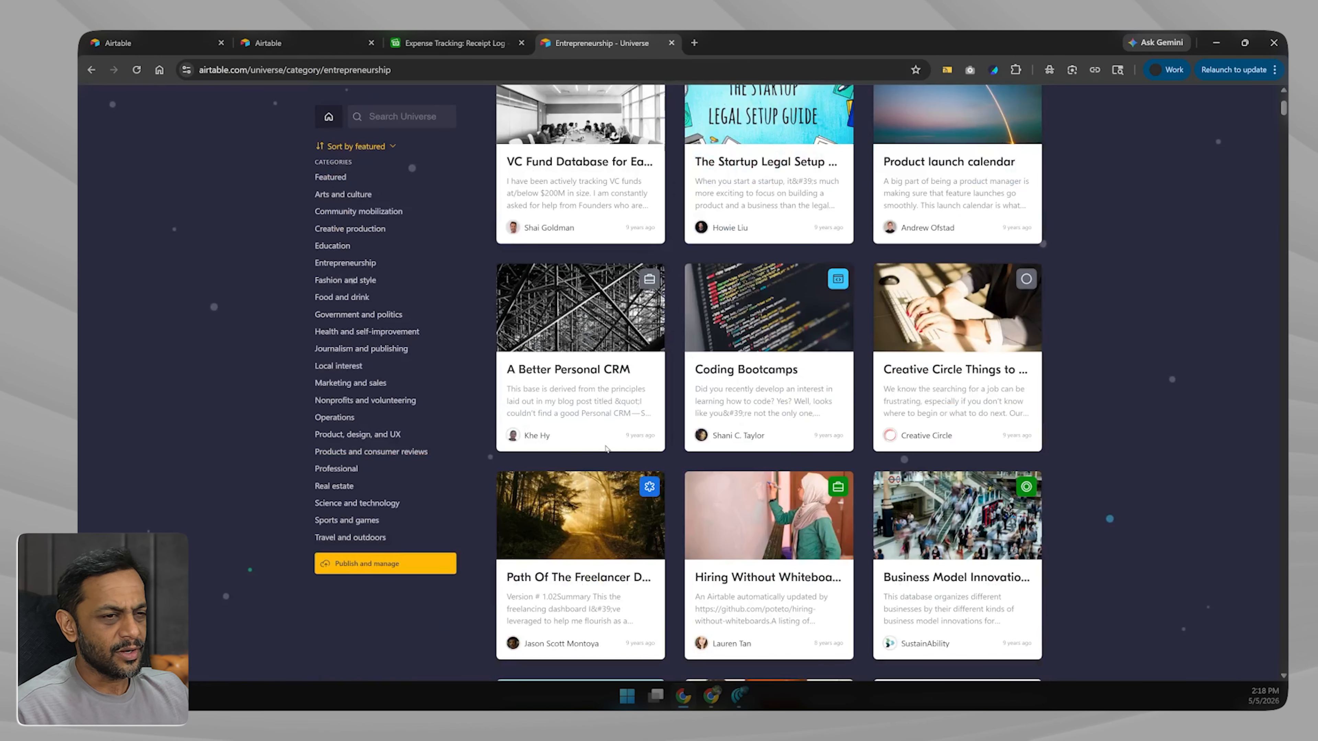
{"action": "scroll", "coordinate": [606, 448], "scroll_direction": "down", "scroll_amount": 2}
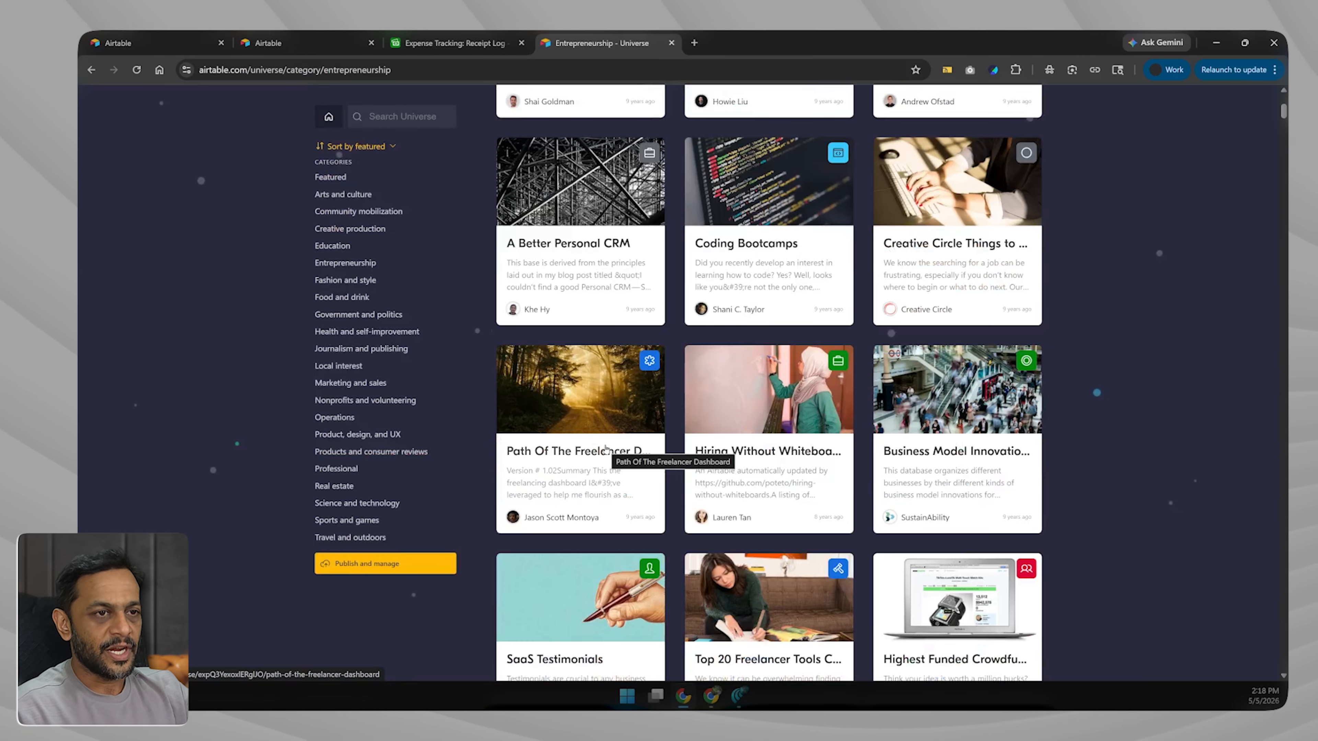
{"action": "scroll", "coordinate": [695, 446], "scroll_direction": "up", "scroll_amount": 3}
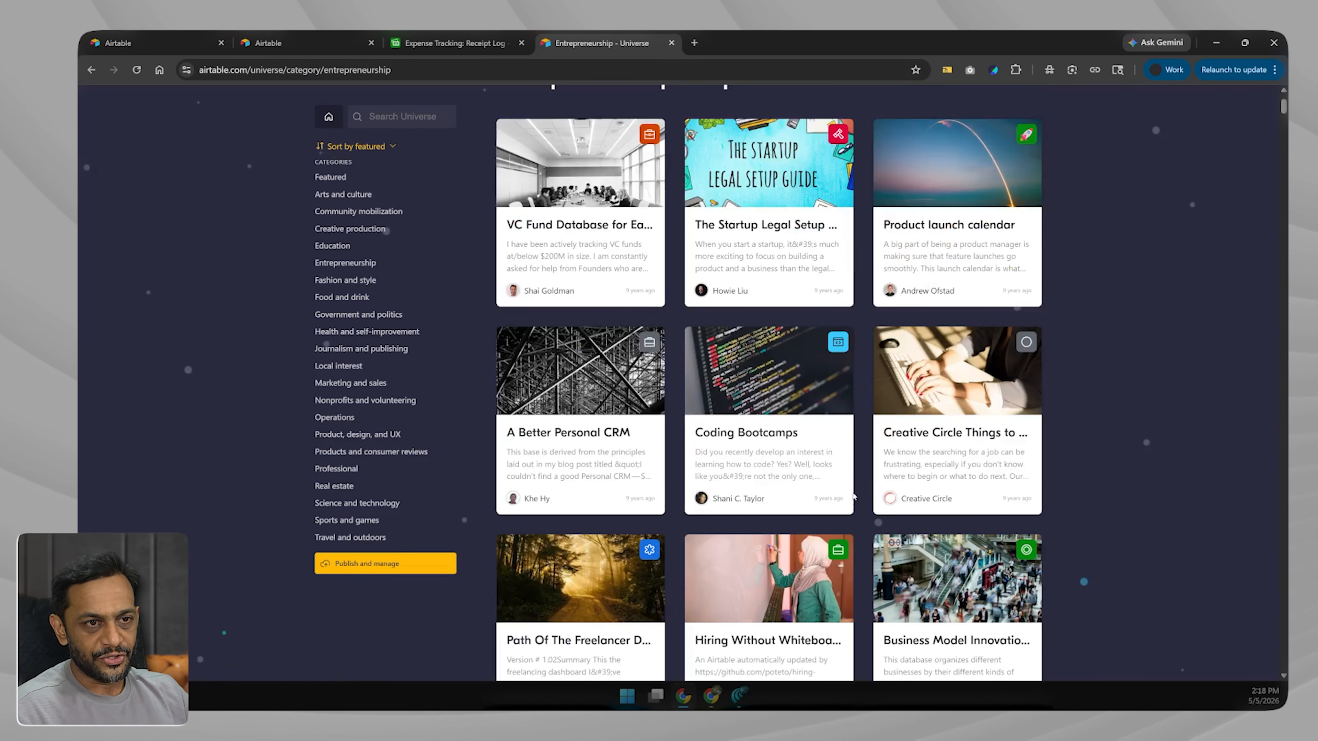
{"action": "scroll", "coordinate": [928, 323], "scroll_direction": "down", "scroll_amount": 6}
{"action": "scroll", "coordinate": [851, 500], "scroll_direction": "down", "scroll_amount": 2}
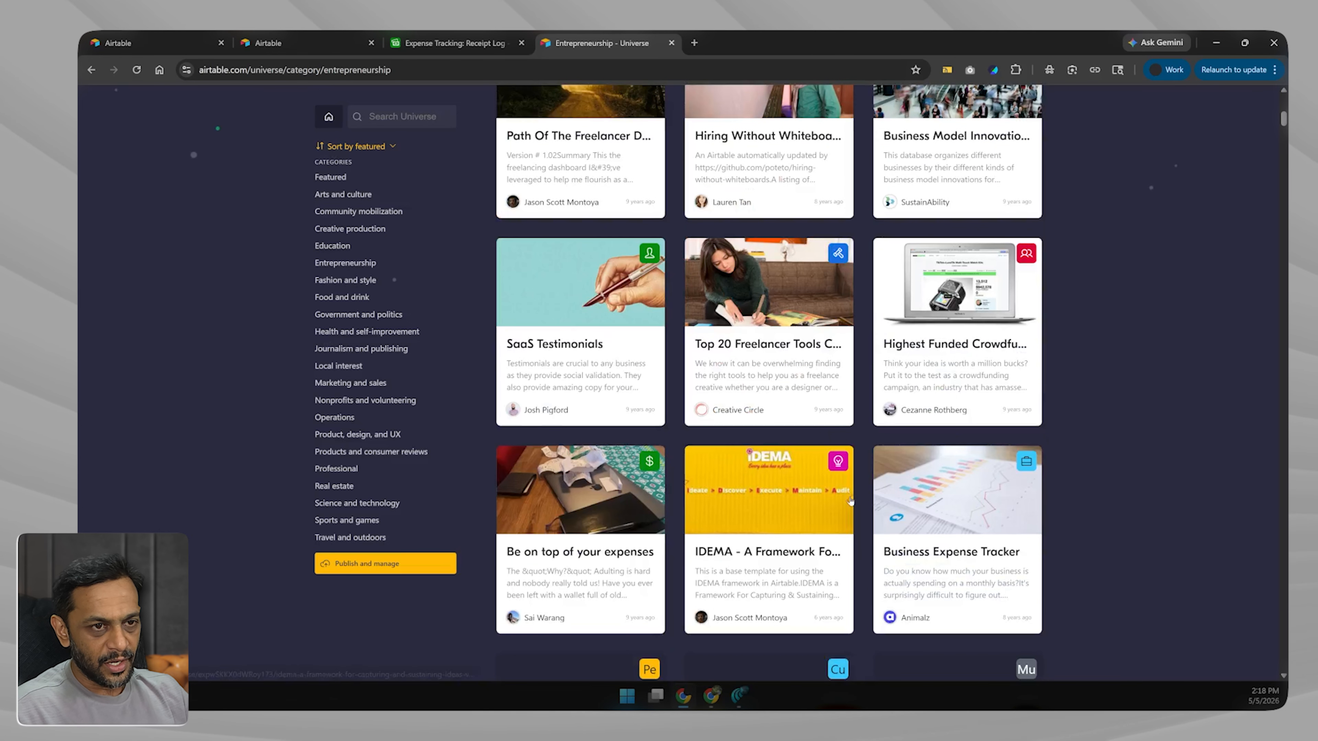
{"action": "scroll", "coordinate": [851, 501], "scroll_direction": "down", "scroll_amount": 6}
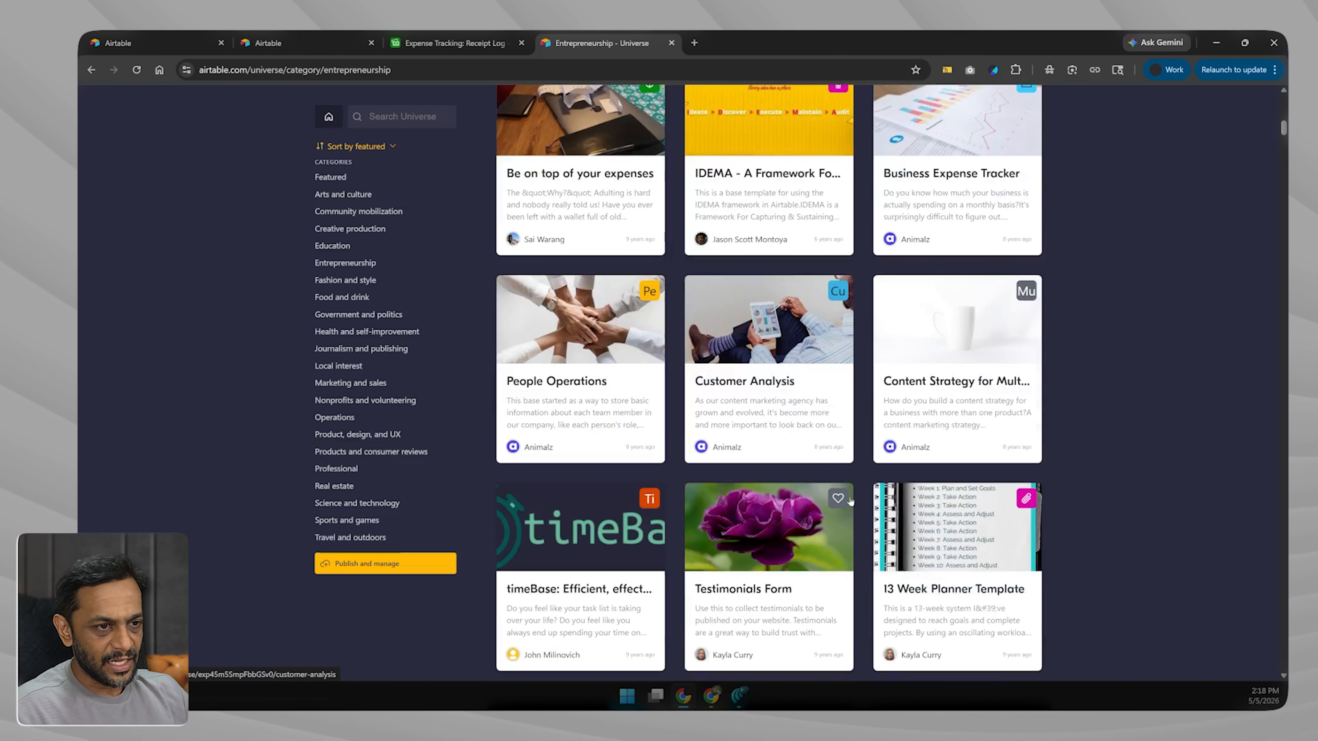
{"action": "scroll", "coordinate": [850, 500], "scroll_direction": "down", "scroll_amount": 5}
{"action": "scroll", "coordinate": [850, 500], "scroll_direction": "down", "scroll_amount": 3}
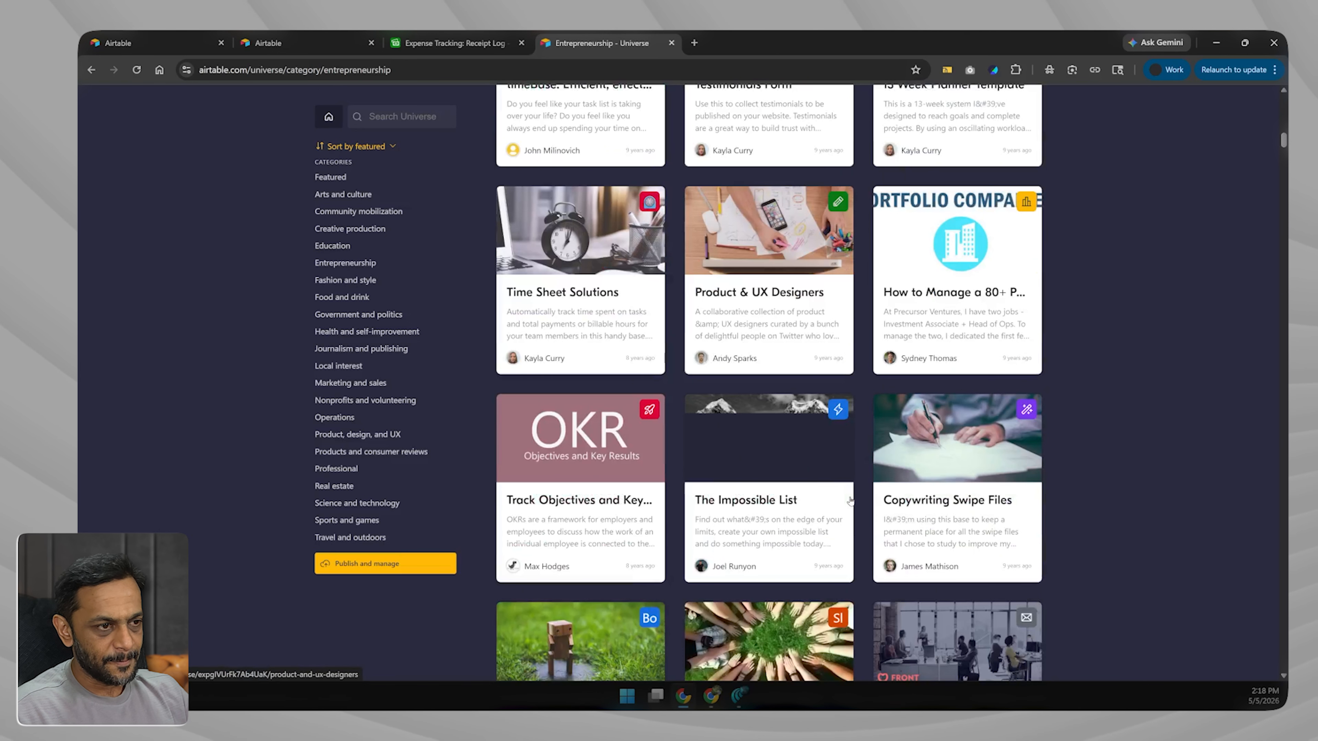
{"action": "scroll", "coordinate": [849, 500], "scroll_direction": "up", "scroll_amount": 20}
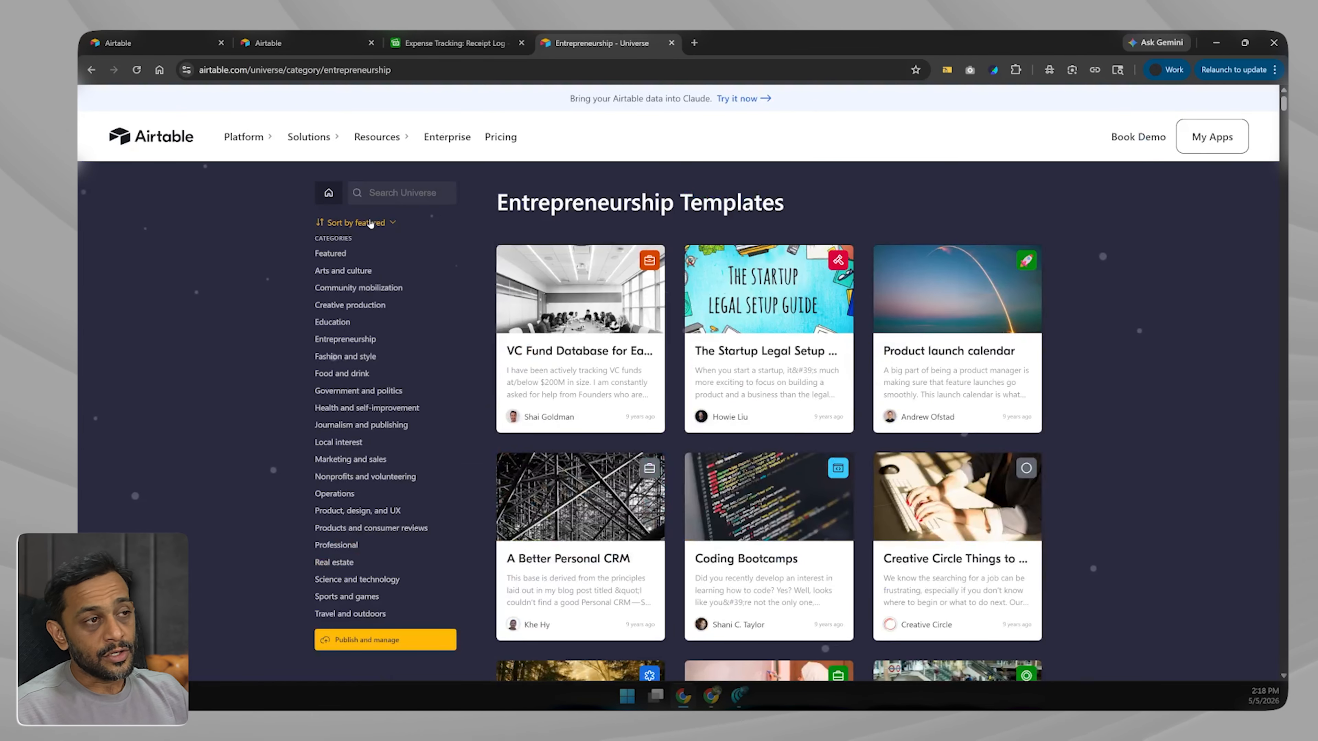
- Sort the Entrepreneurship templates by recently updated and open the Goals Demo V2 template
{"action": "left_click", "coordinate": [370, 223]}
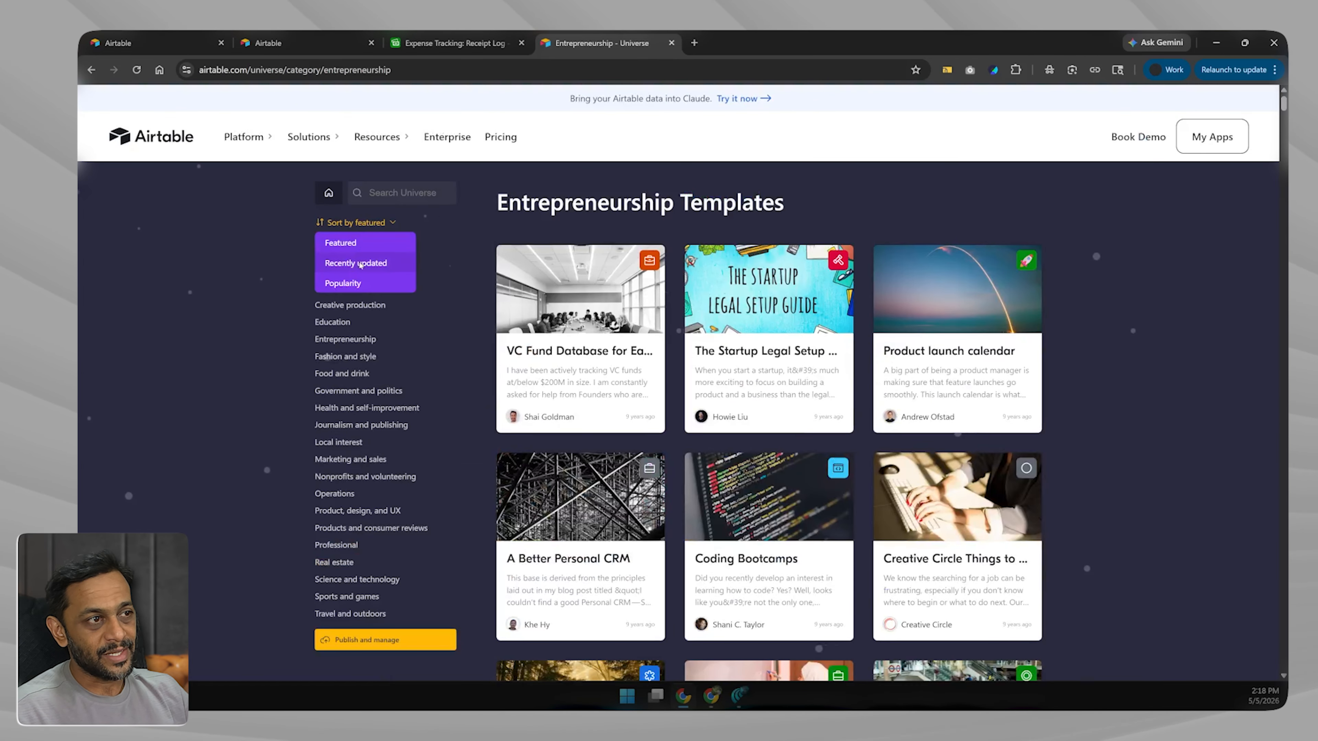
{"action": "left_click", "coordinate": [360, 263]}
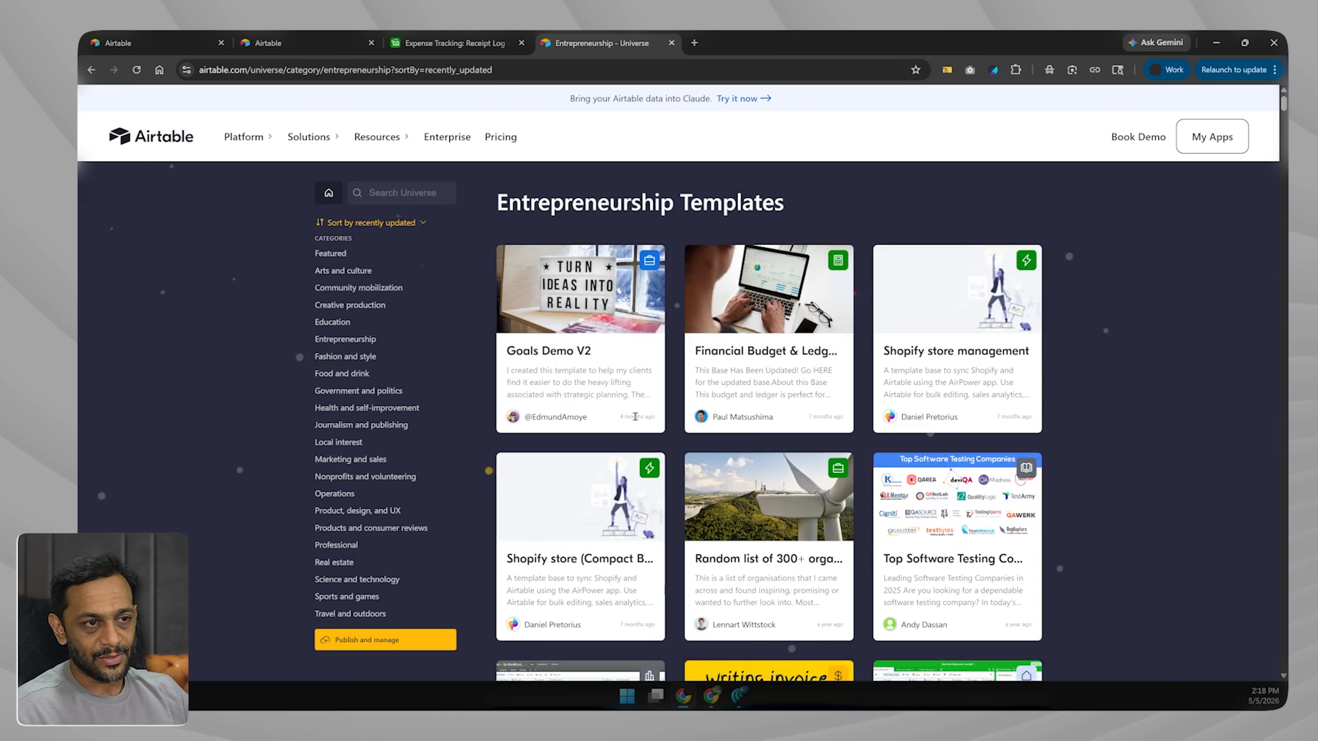
{"action": "left_click", "coordinate": [580, 336]}
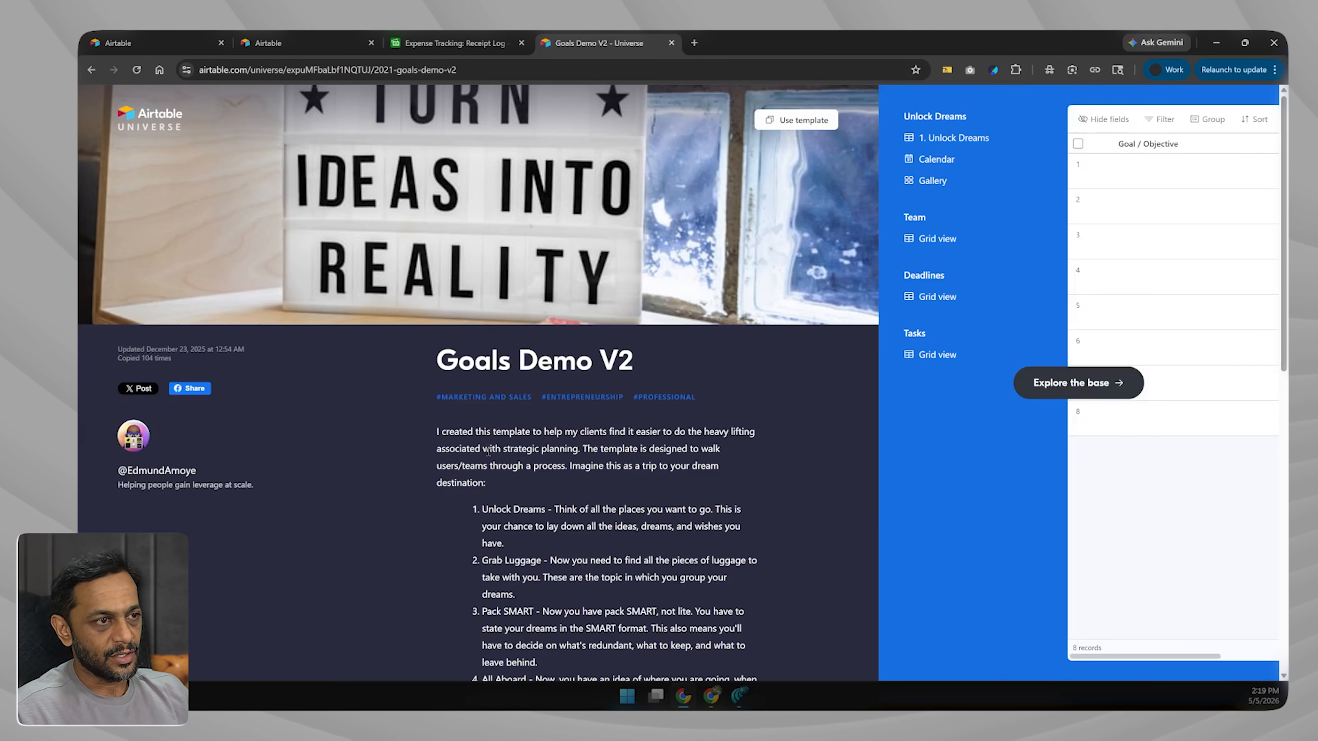
- Read the Goals Demo V2 description and explore its base, viewing the Calendar, Gallery, Team, Deadlines and Tasks views
{"action": "scroll", "coordinate": [487, 453], "scroll_direction": "down", "scroll_amount": 3}
{"action": "scroll", "coordinate": [488, 453], "scroll_direction": "down", "scroll_amount": 7}
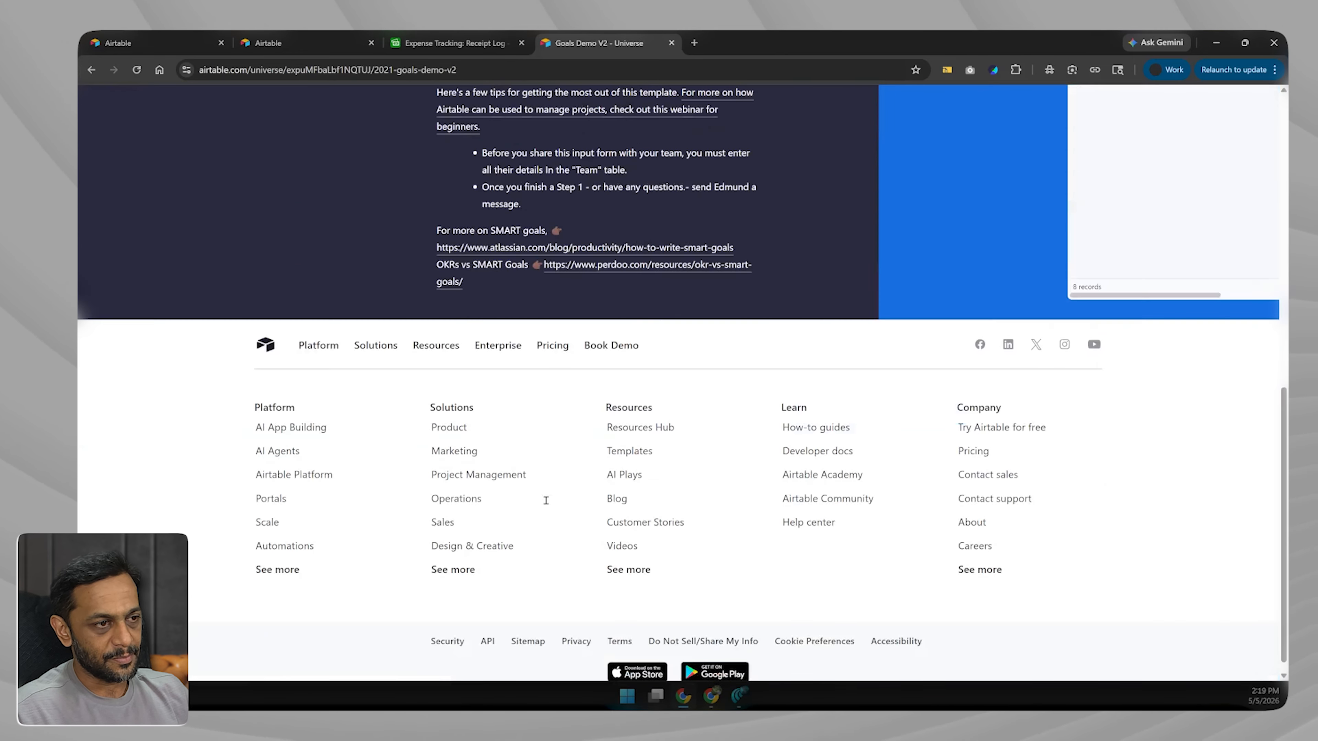
{"action": "scroll", "coordinate": [546, 500], "scroll_direction": "up", "scroll_amount": 10}
{"action": "left_click", "coordinate": [1065, 383]}
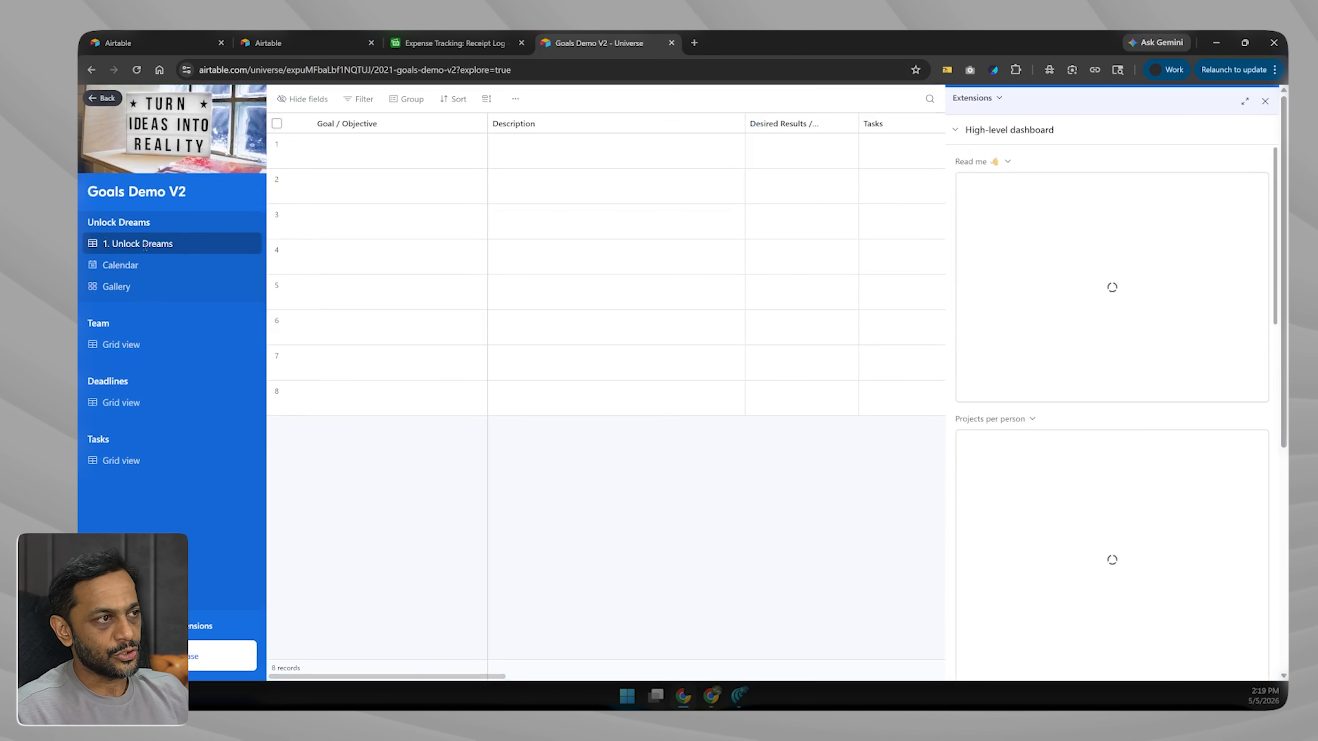
{"action": "left_click", "coordinate": [120, 265]}
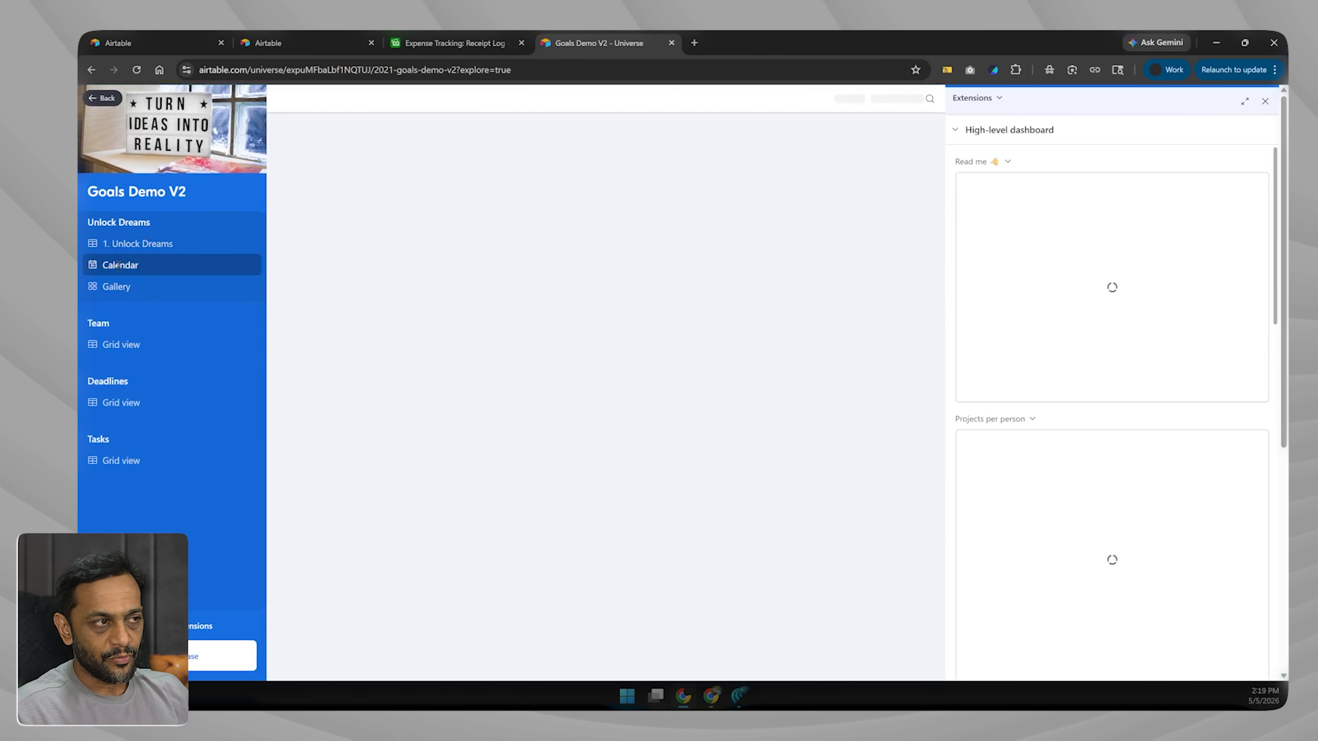
{"action": "left_click", "coordinate": [118, 286]}
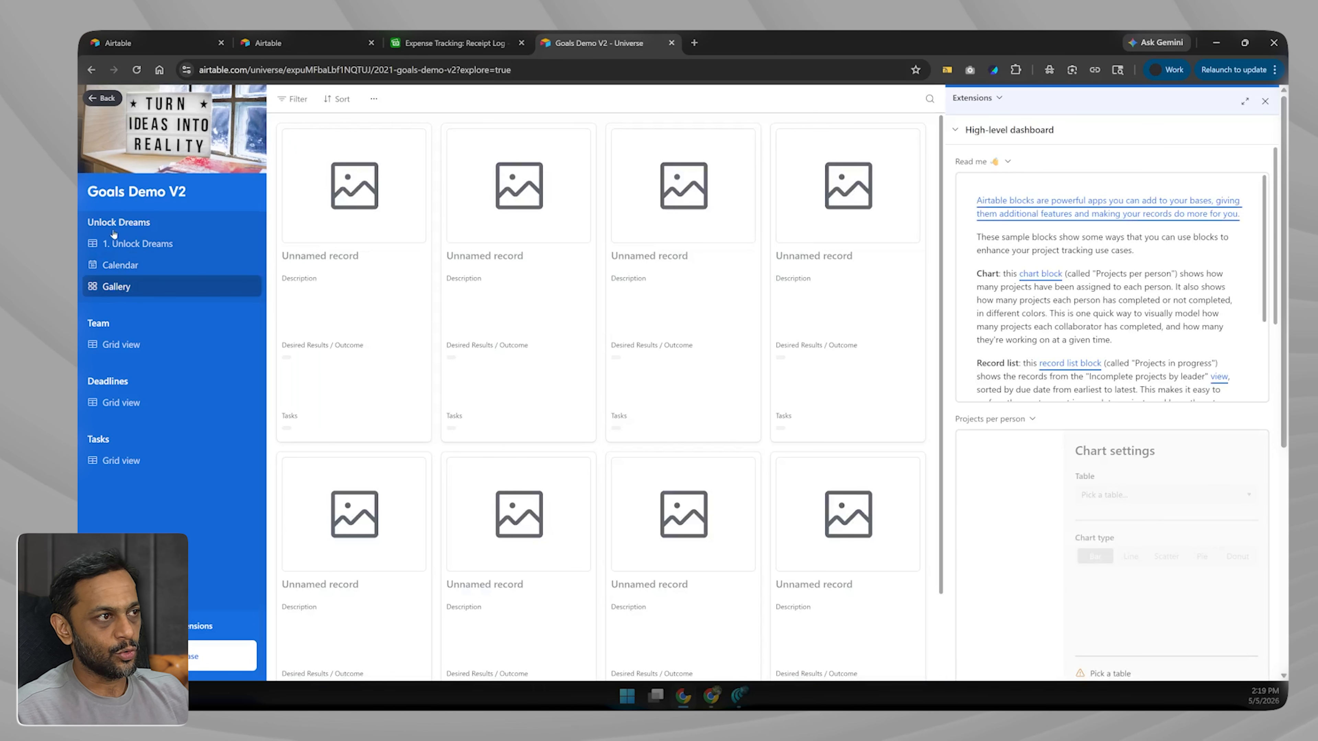
{"action": "left_click", "coordinate": [120, 346]}
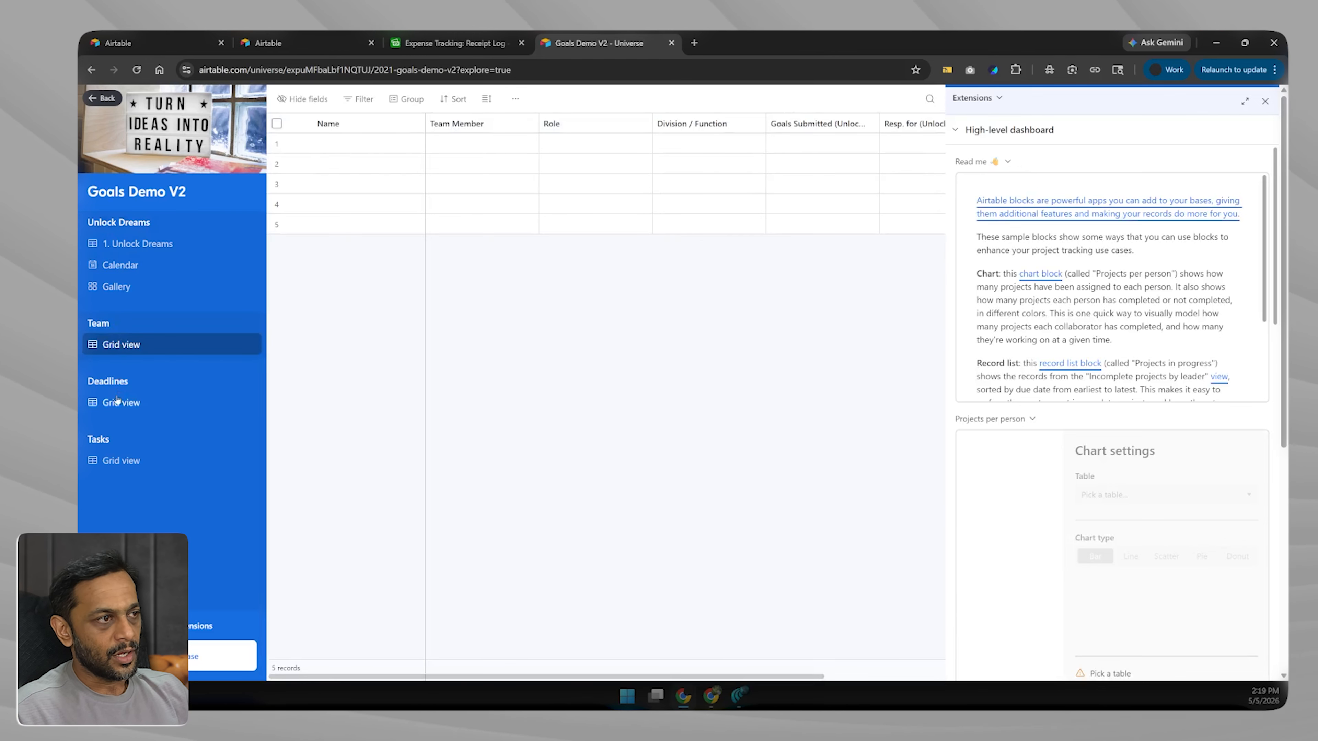
{"action": "left_click", "coordinate": [117, 404]}
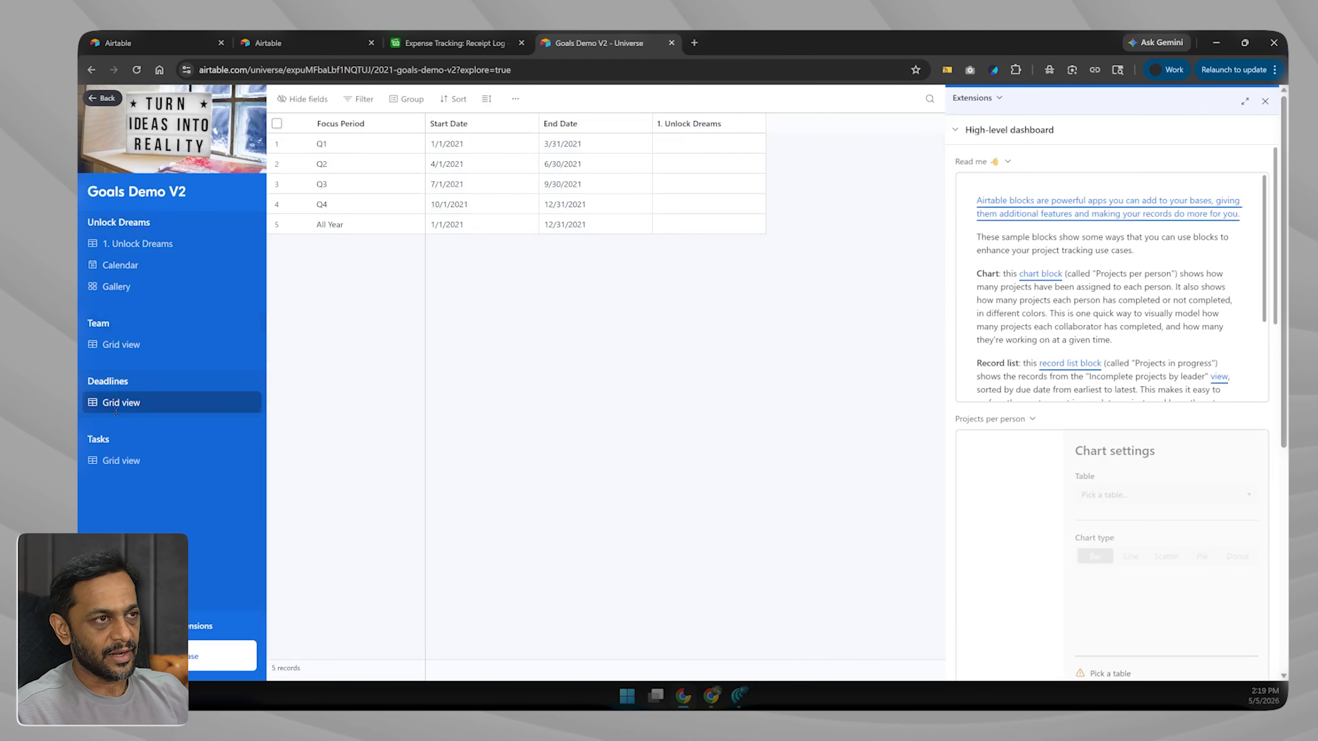
{"action": "left_click", "coordinate": [112, 461]}
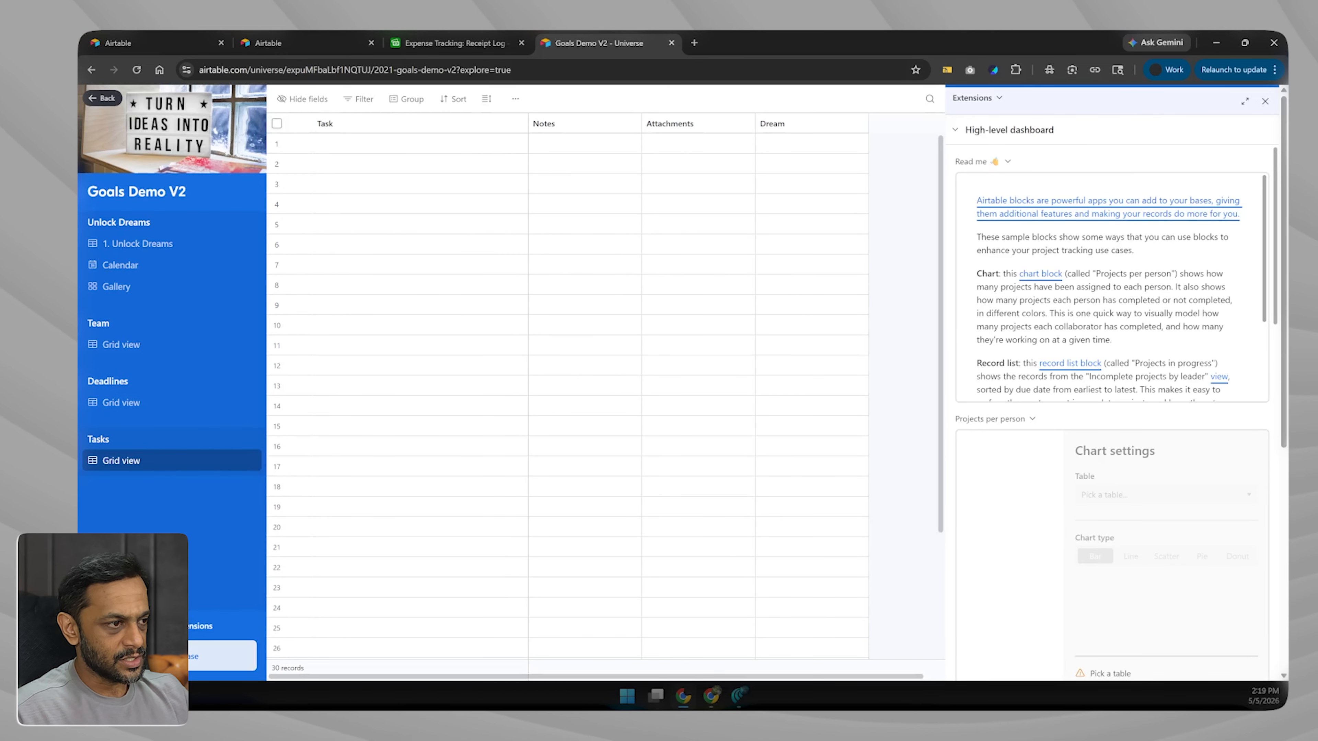
- Install the Goals Demo V2 template as a new base in the 1000-days workspace
{"action": "left_click", "coordinate": [172, 656]}
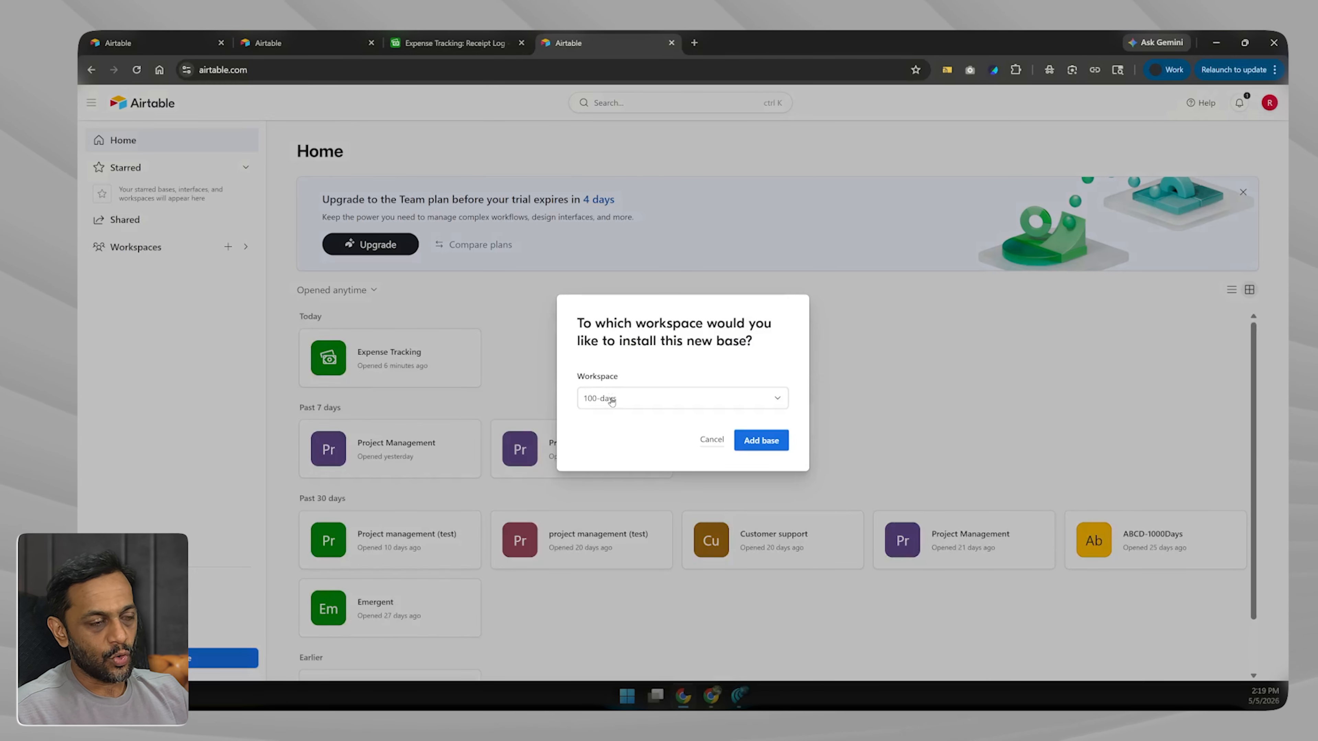
{"action": "left_click", "coordinate": [612, 399]}
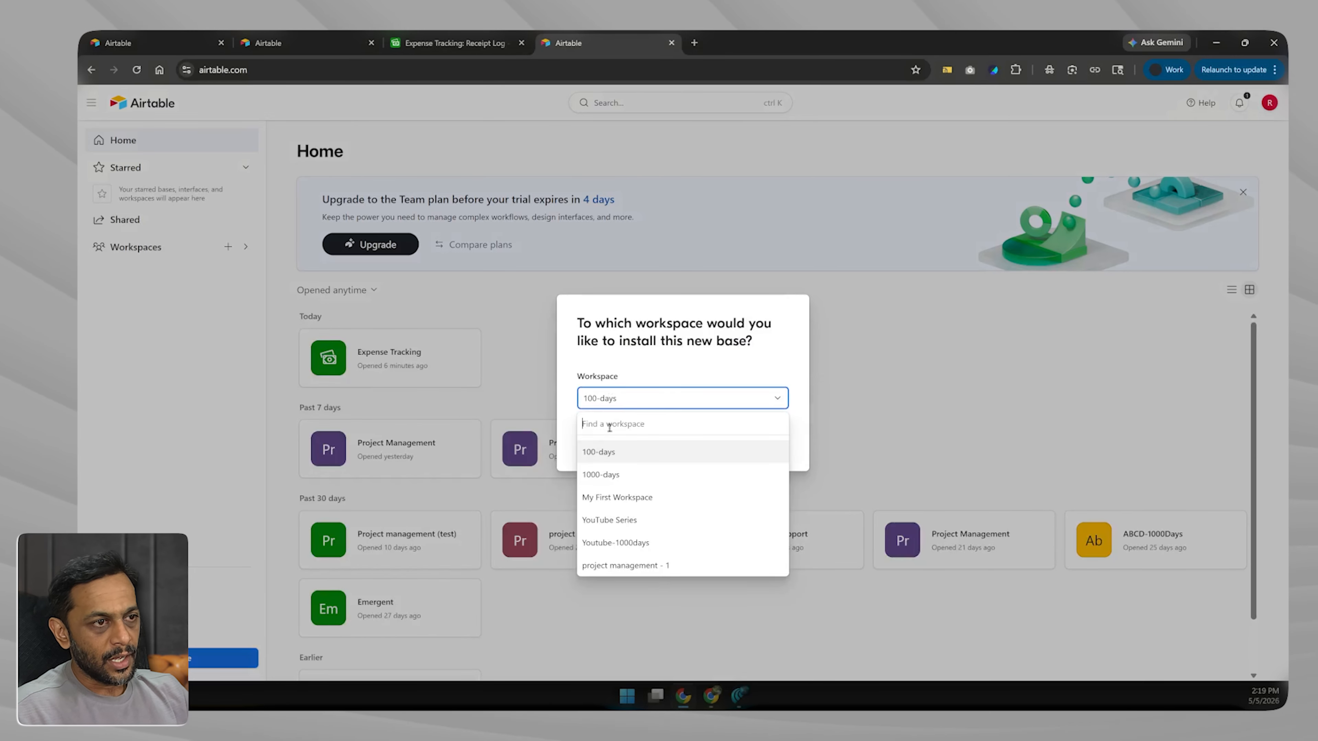
{"action": "left_click", "coordinate": [613, 477]}
{"action": "left_click", "coordinate": [742, 439]}
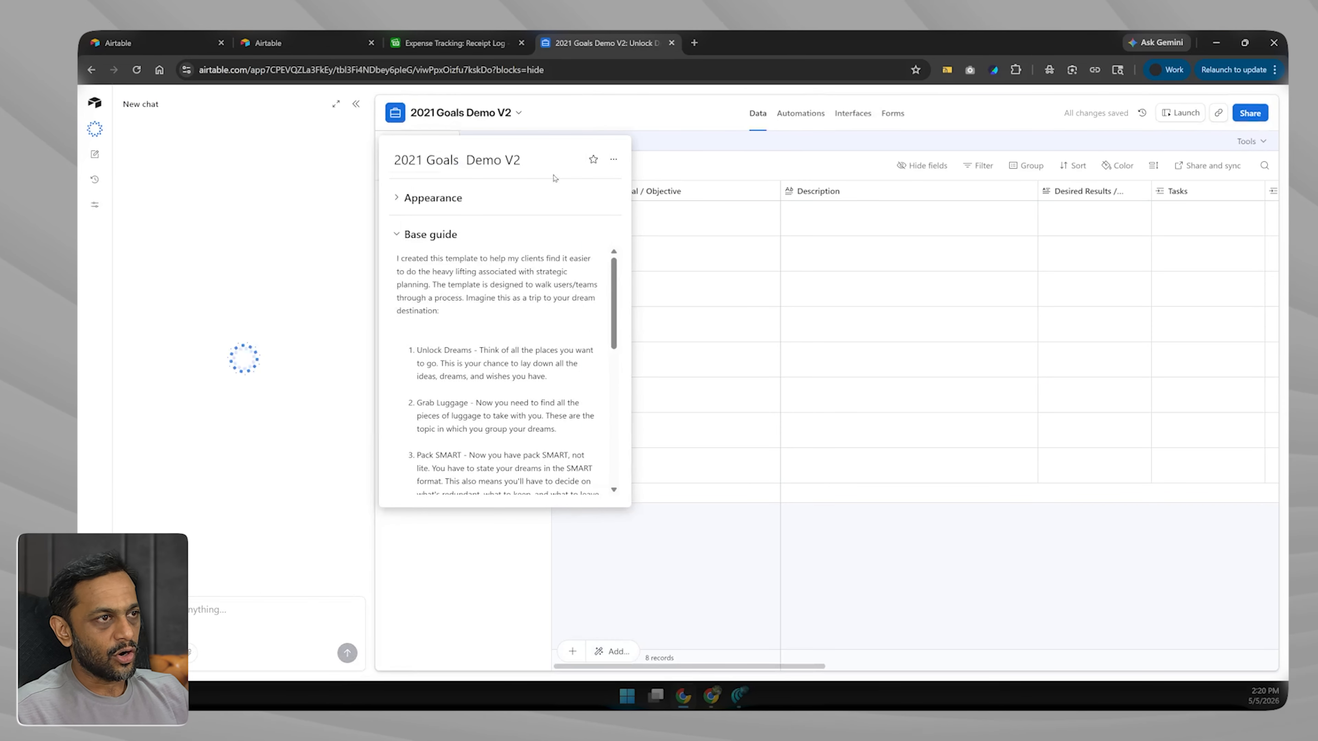
- Collapse the chat and look through the new base's Team, Deadlines and Tasks tables and its Interfaces and Forms sections
{"action": "left_click", "coordinate": [355, 104]}
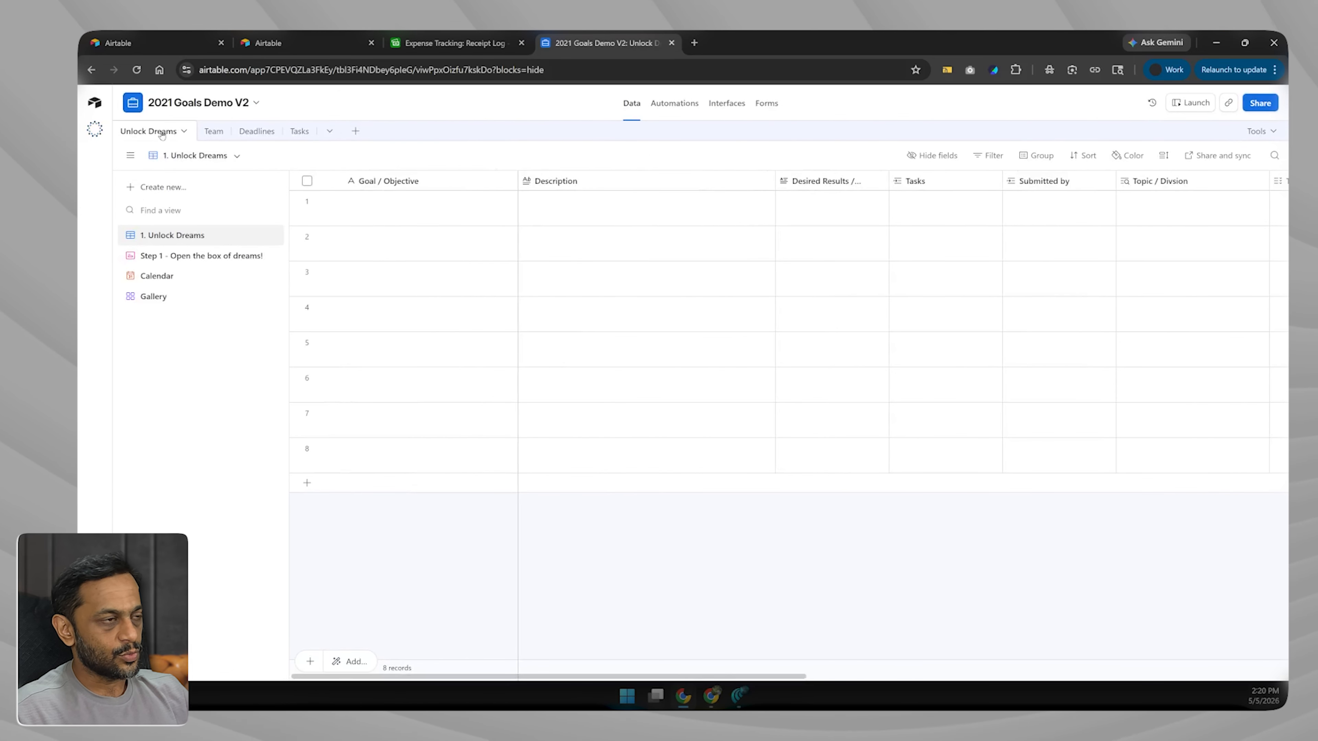
{"action": "left_click", "coordinate": [213, 132]}
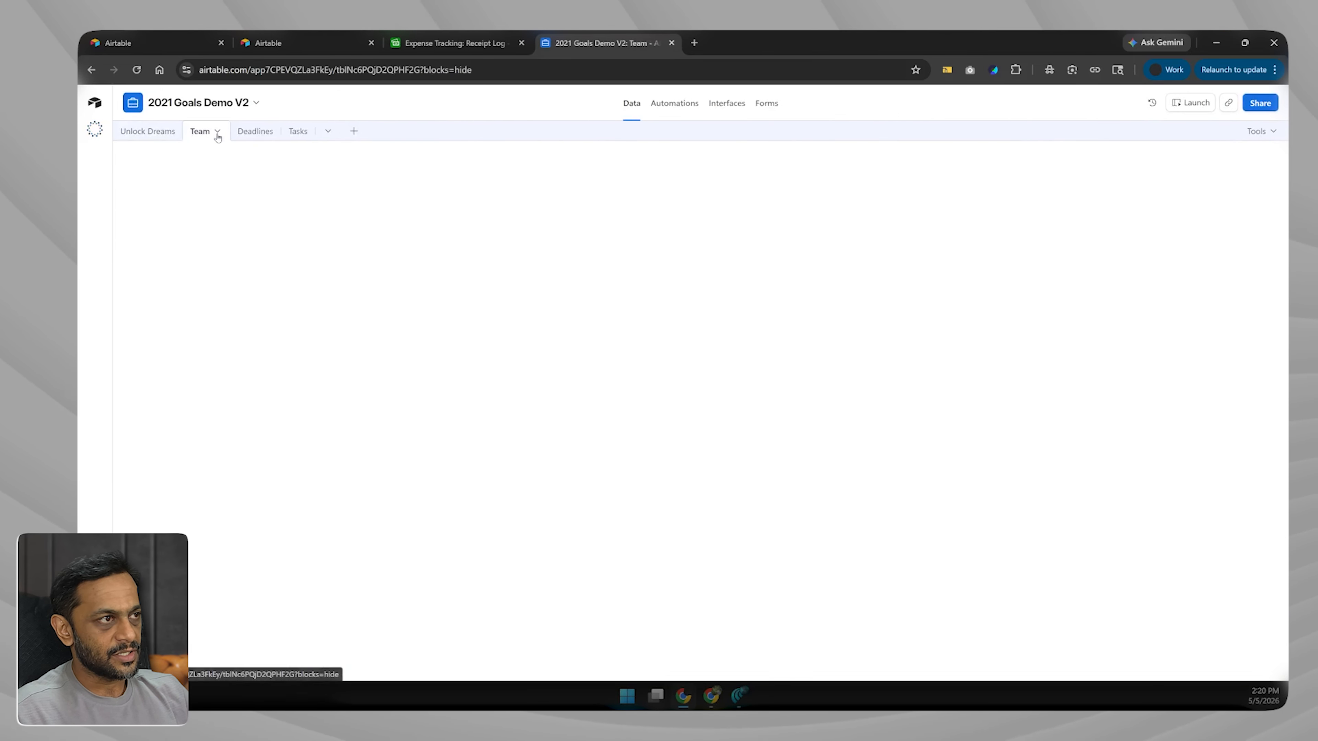
{"action": "left_click", "coordinate": [244, 132]}
{"action": "left_click", "coordinate": [290, 132]}
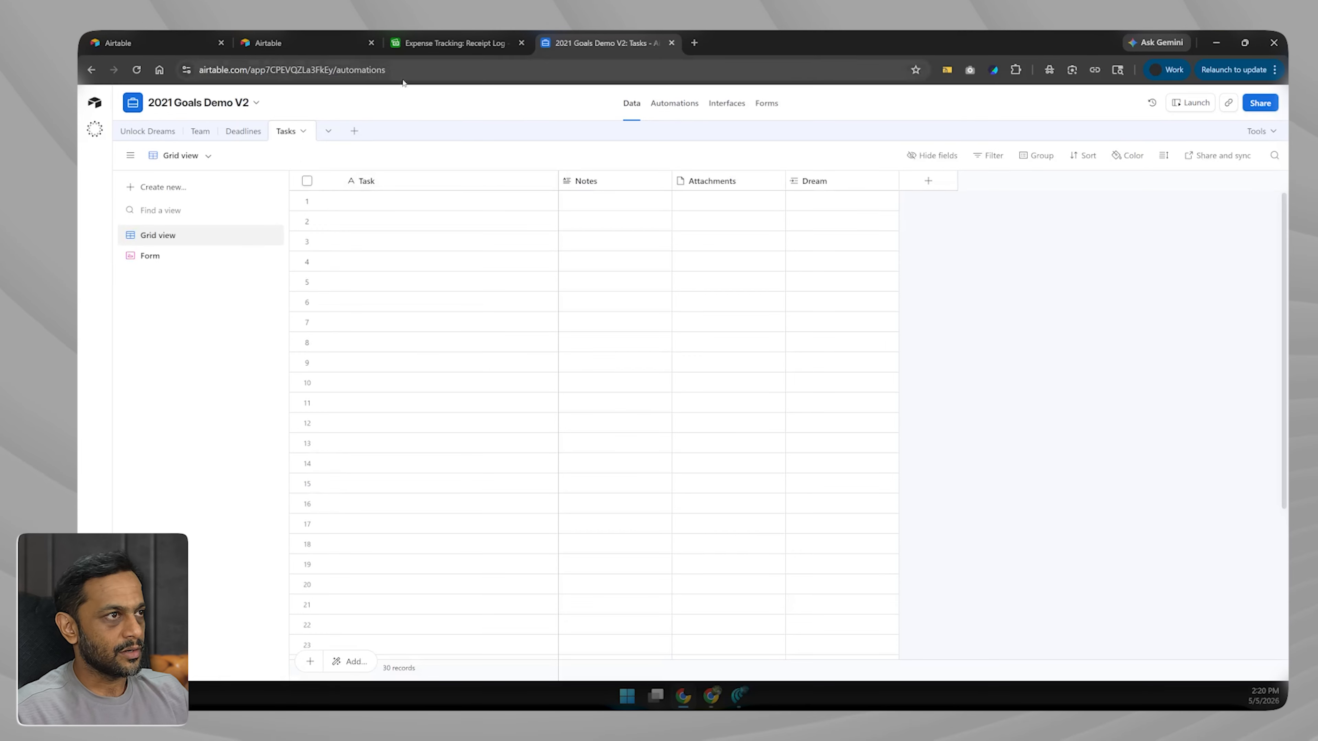
{"action": "left_click", "coordinate": [727, 104]}
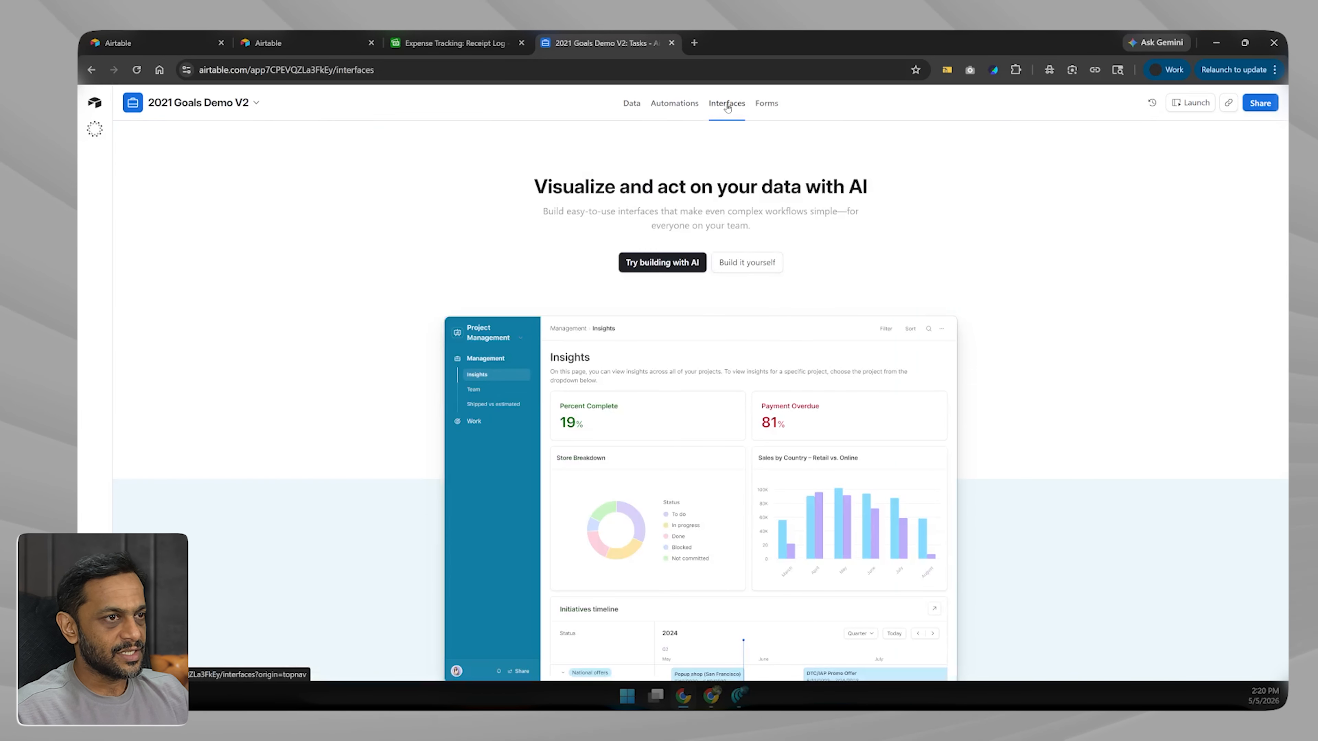
{"action": "left_click", "coordinate": [767, 104]}
{"action": "left_click", "coordinate": [633, 104]}
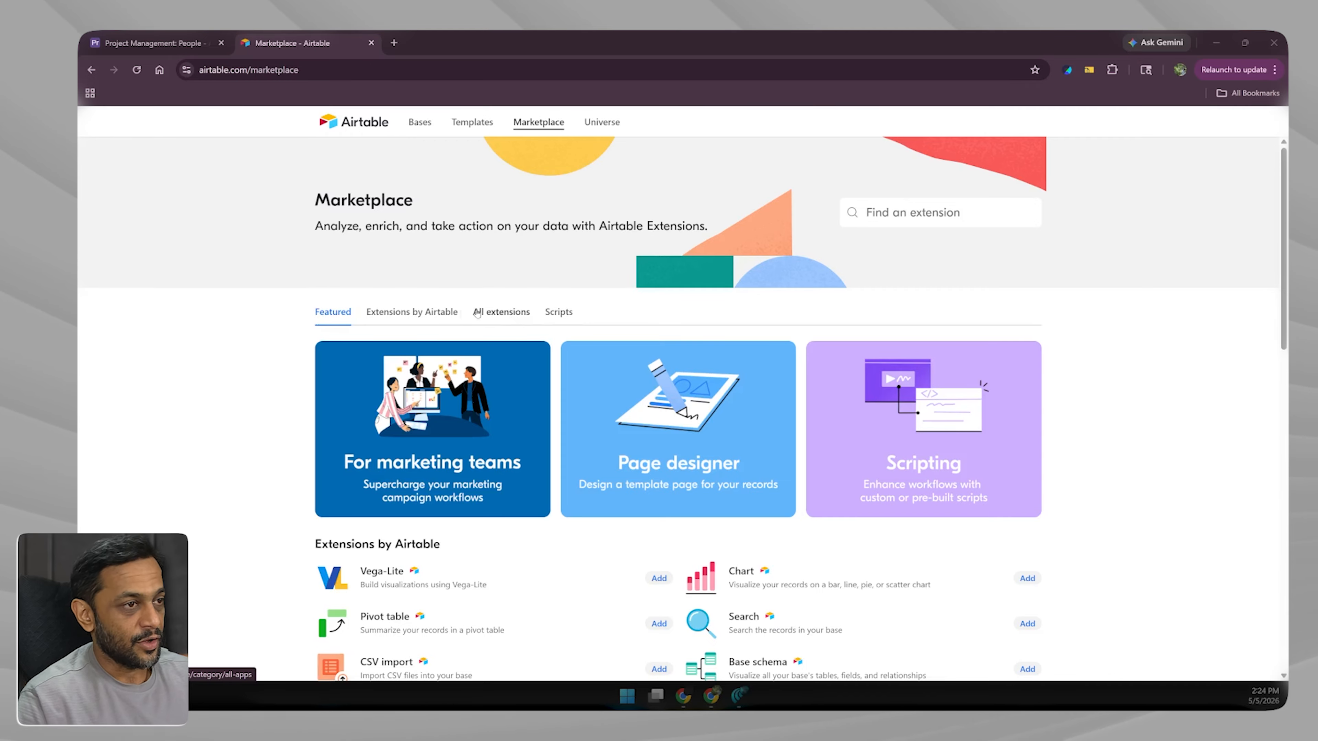
- Browse the Marketplace extensions made by Airtable
{"action": "left_click", "coordinate": [407, 313]}
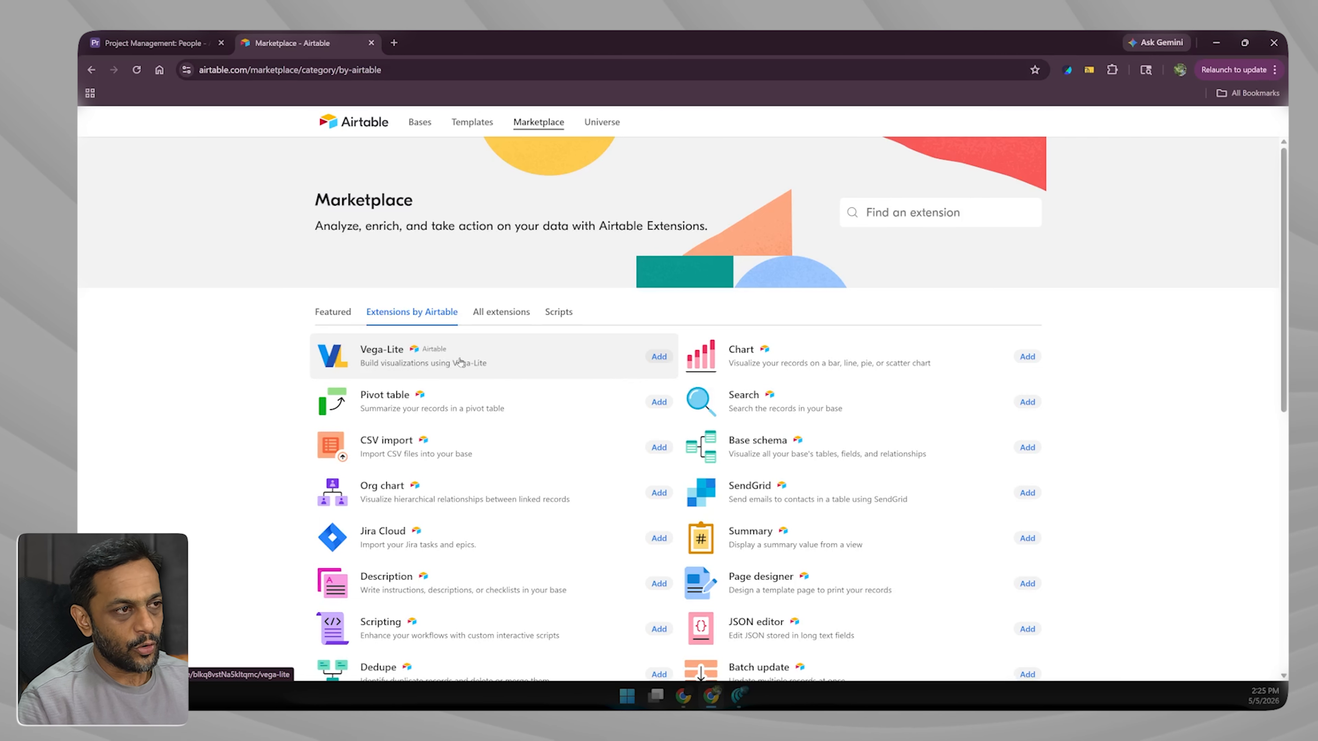
{"action": "scroll", "coordinate": [519, 407], "scroll_direction": "down", "scroll_amount": 10}
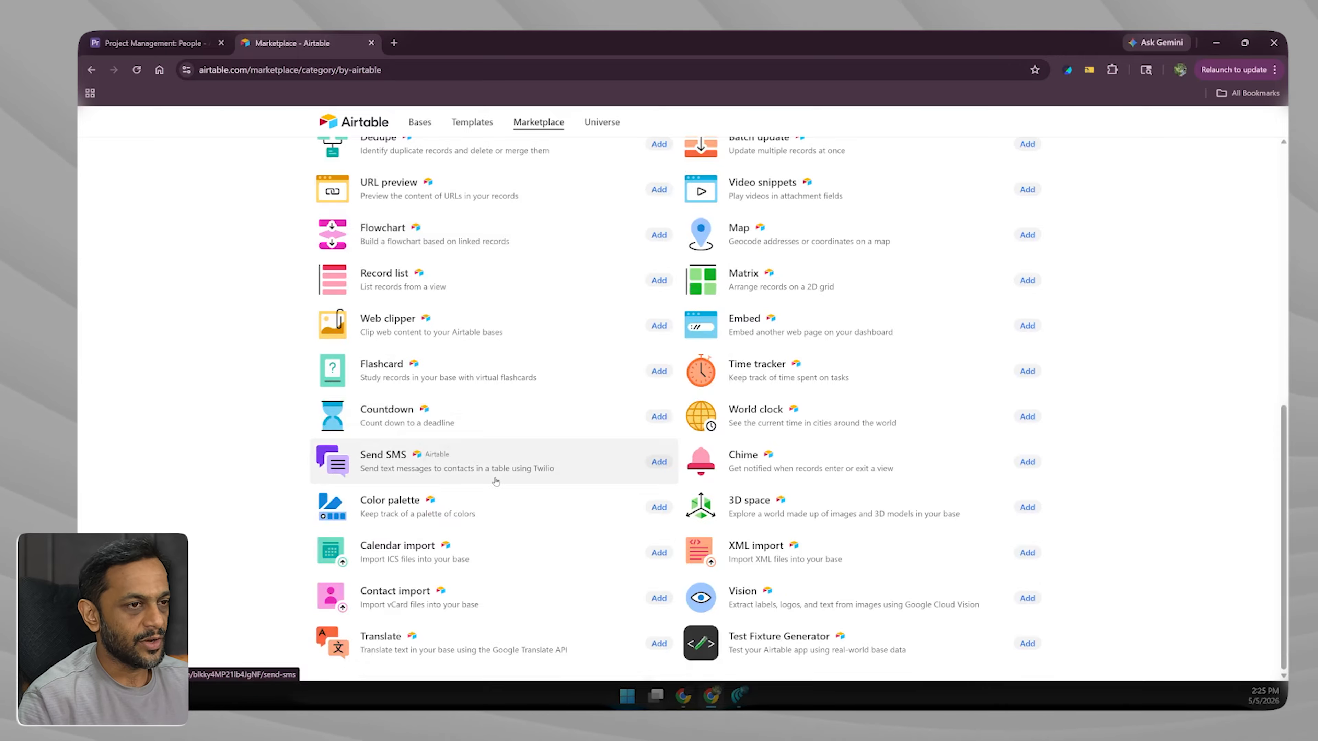
{"action": "scroll", "coordinate": [488, 473], "scroll_direction": "up", "scroll_amount": 3}
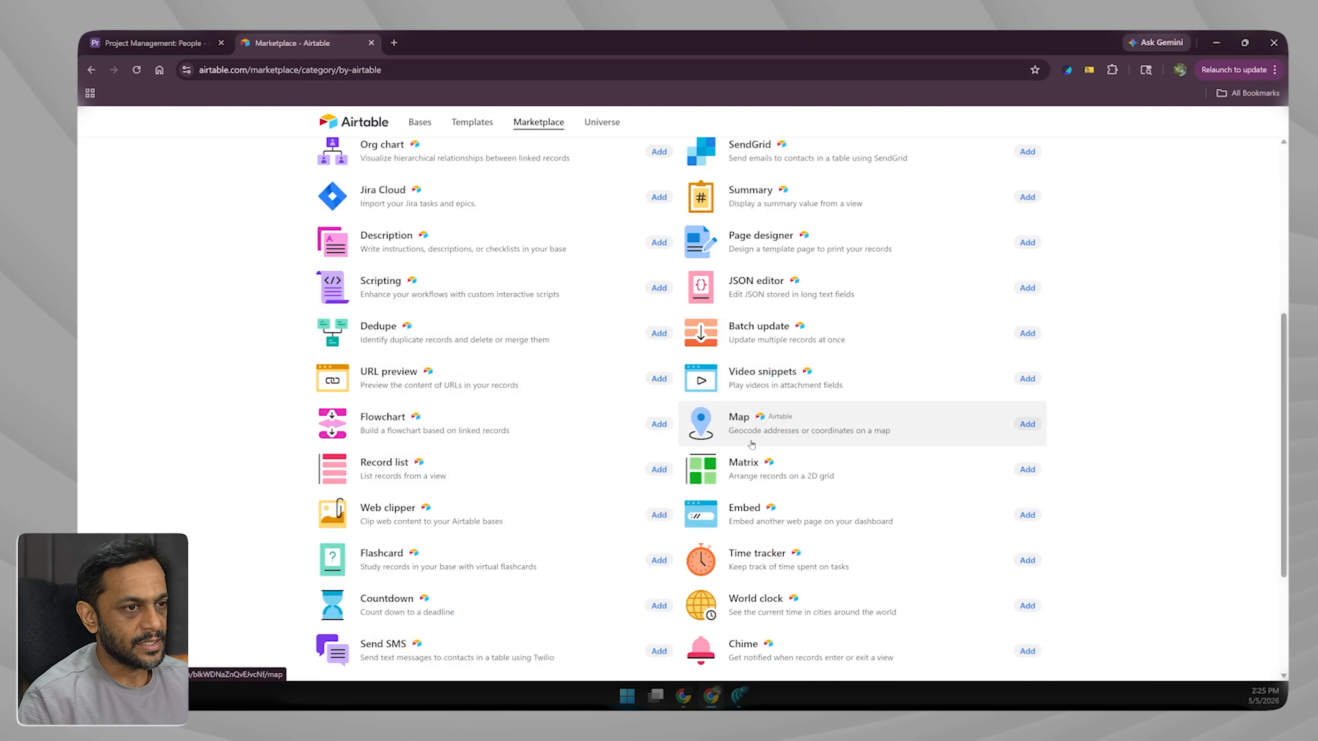
{"action": "scroll", "coordinate": [751, 444], "scroll_direction": "up", "scroll_amount": 3}
{"action": "scroll", "coordinate": [751, 445], "scroll_direction": "up", "scroll_amount": 3}
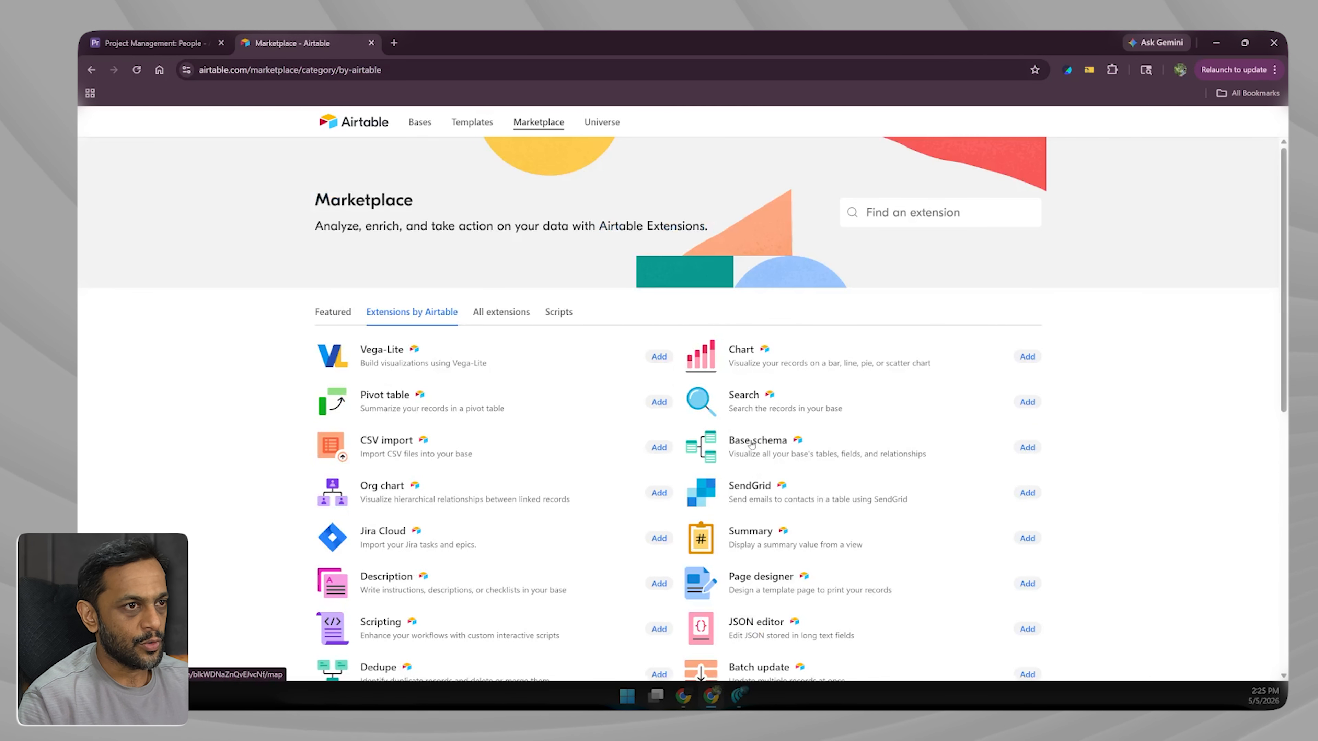
- Browse the Marketplace's full list of extensions, including third-party and open source ones
{"action": "left_click", "coordinate": [493, 313]}
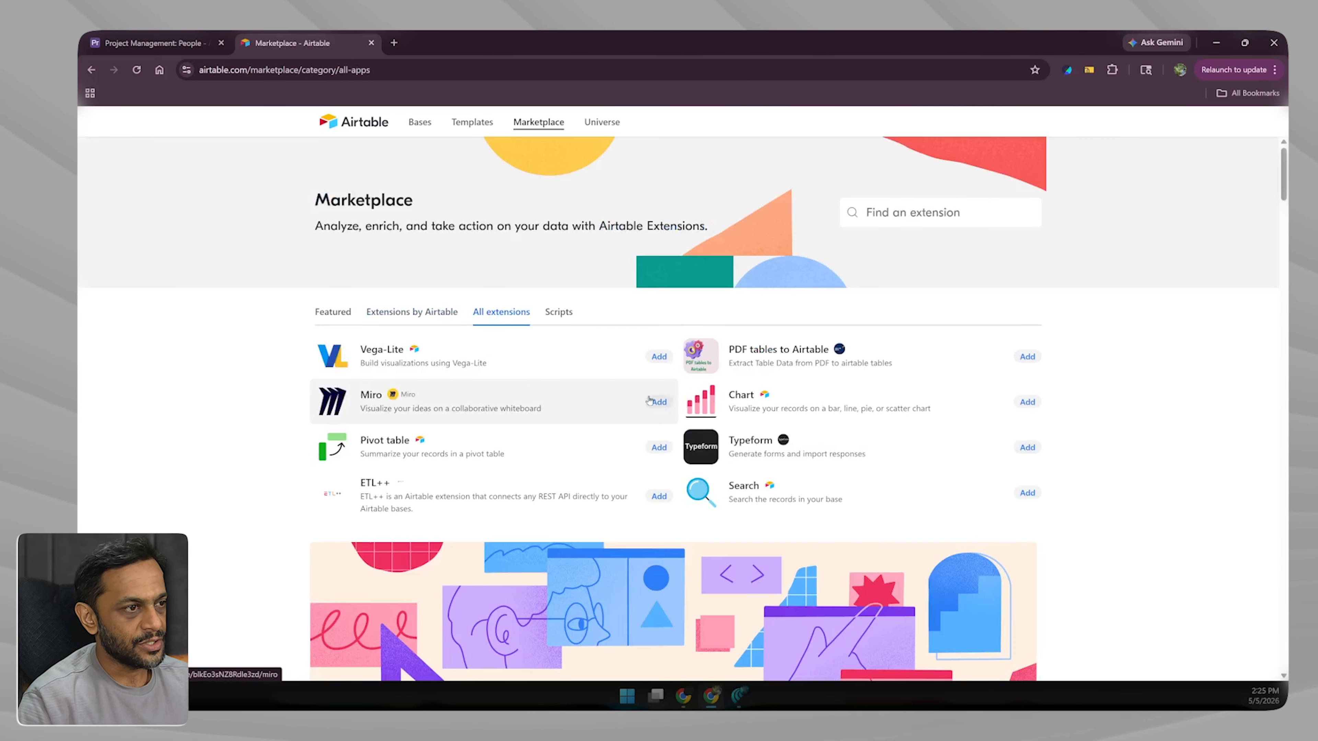
{"action": "scroll", "coordinate": [734, 417], "scroll_direction": "down", "scroll_amount": 6}
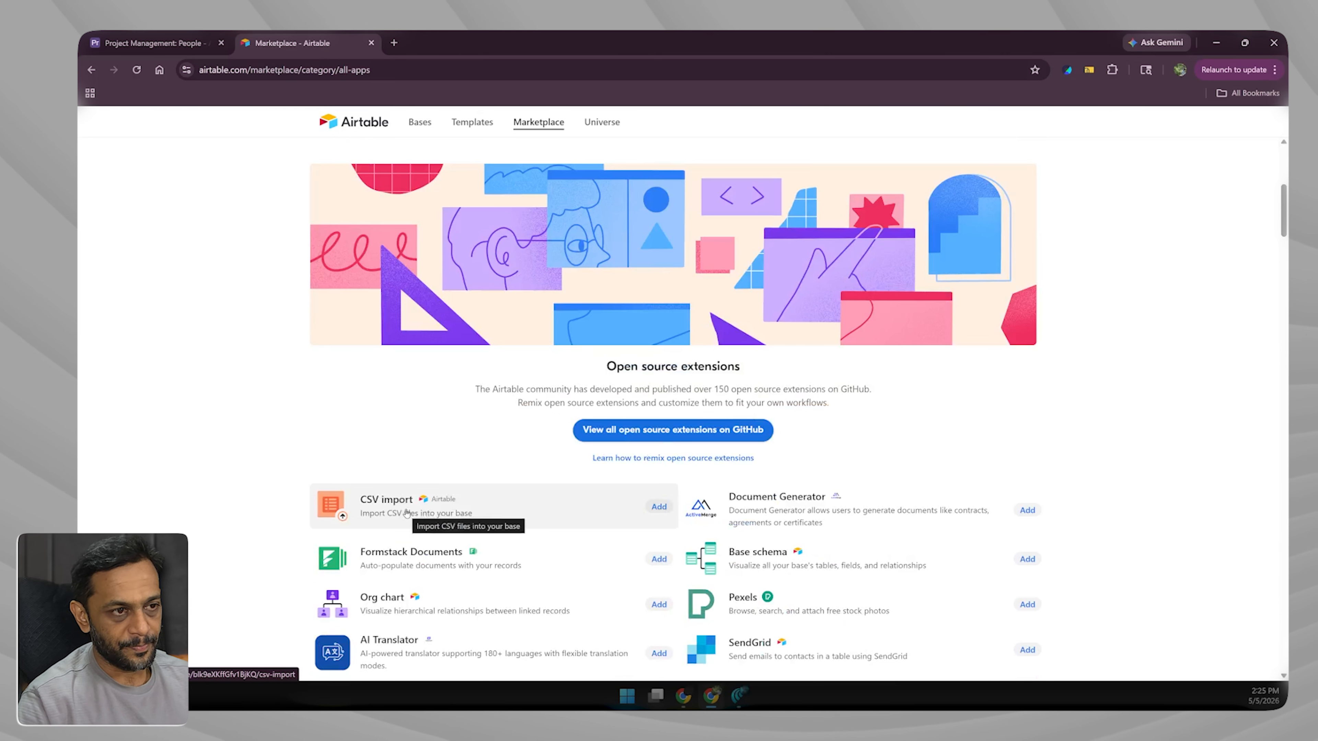
{"action": "scroll", "coordinate": [501, 528], "scroll_direction": "up", "scroll_amount": 4}
{"action": "scroll", "coordinate": [503, 529], "scroll_direction": "up", "scroll_amount": 2}
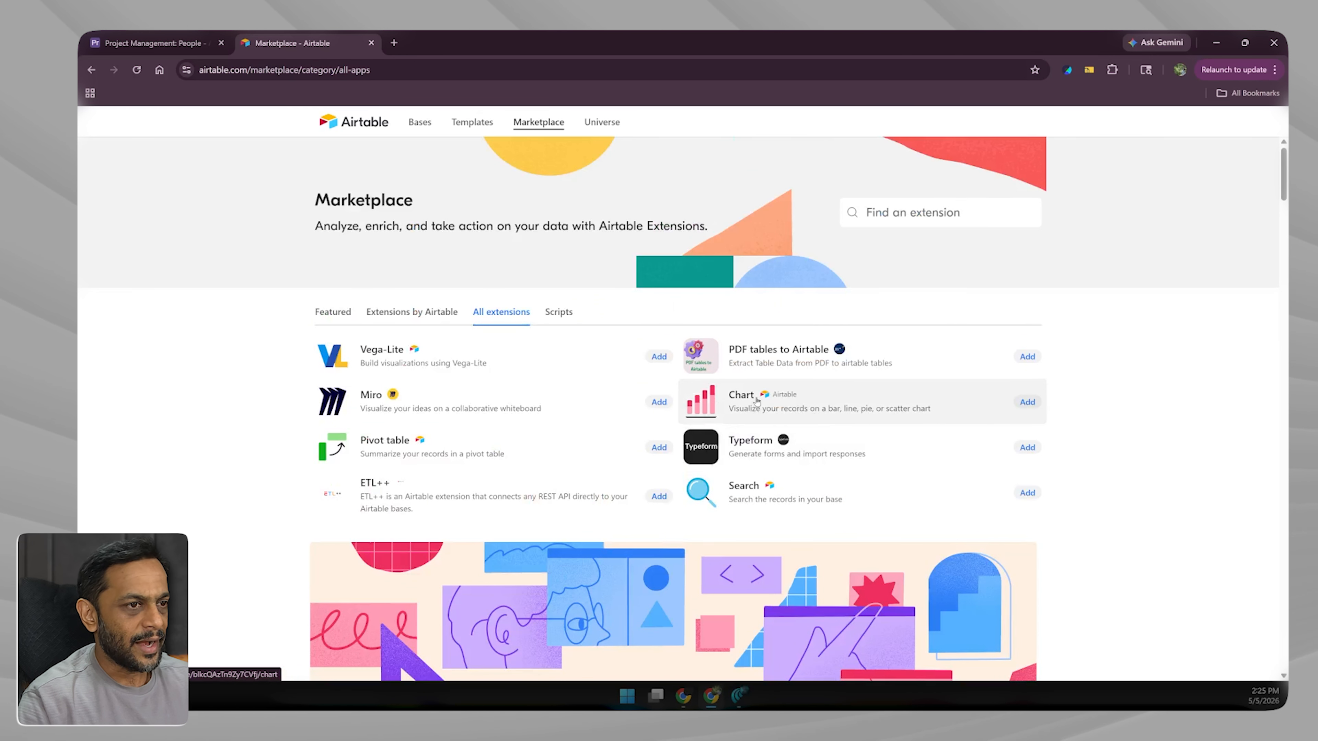
- Add the Chart extension to the Project Management base
{"action": "left_click", "coordinate": [1026, 403]}
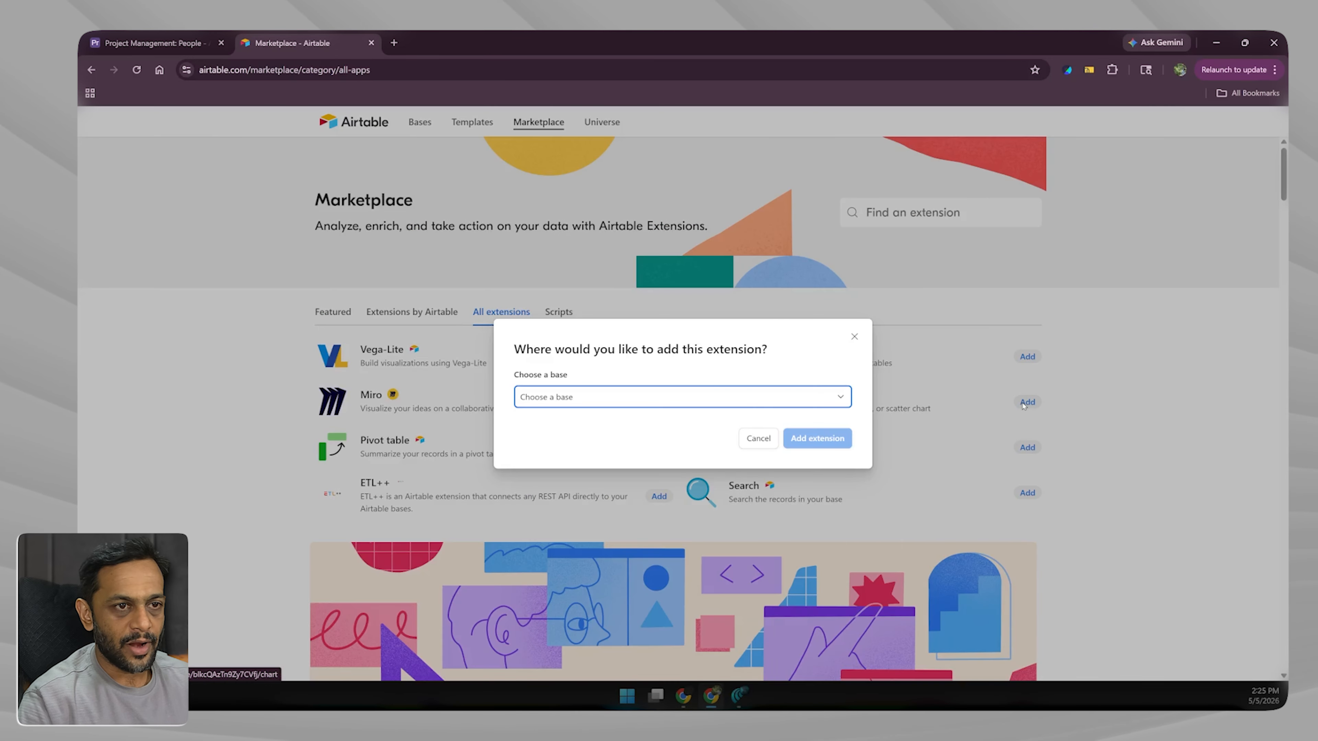
{"action": "left_click", "coordinate": [557, 404]}
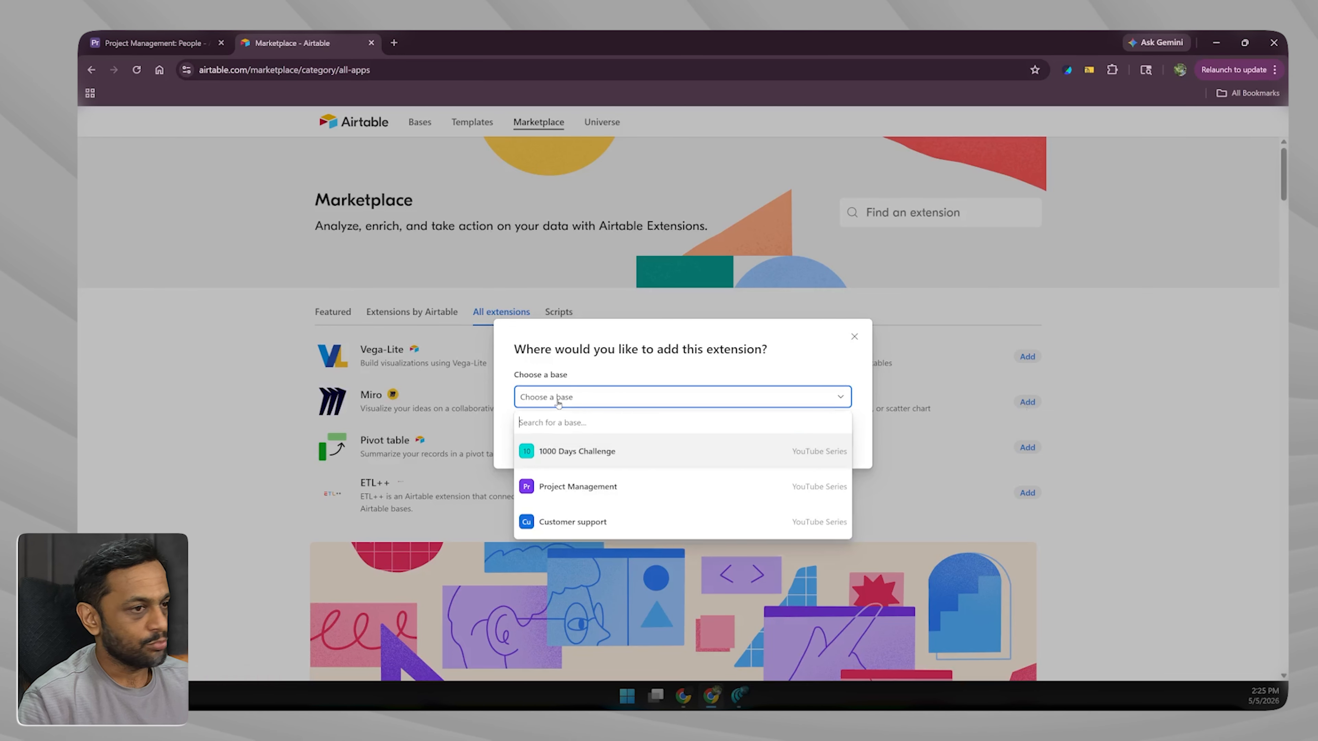
{"action": "left_click", "coordinate": [564, 487]}
{"action": "left_click", "coordinate": [817, 438]}
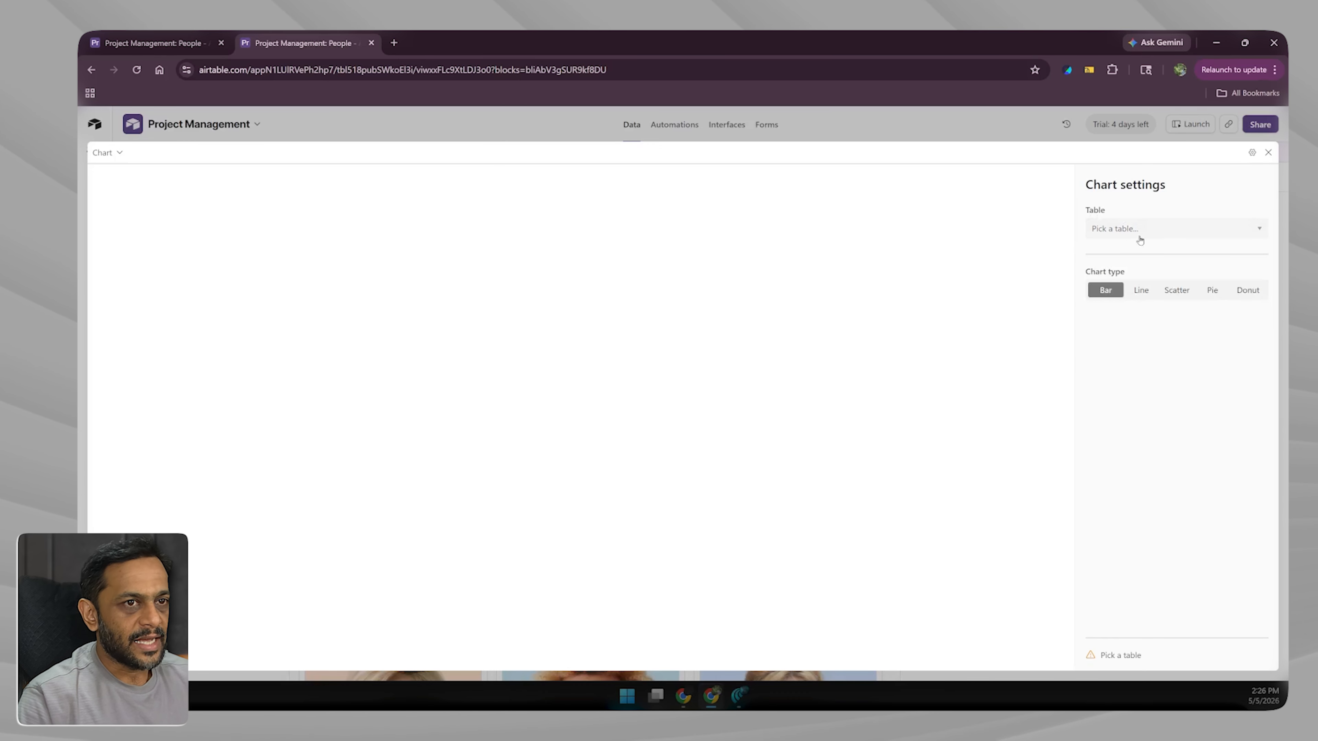
- Set the chart's data source to the Tasks table and its Grid view
{"action": "left_click", "coordinate": [1121, 232]}
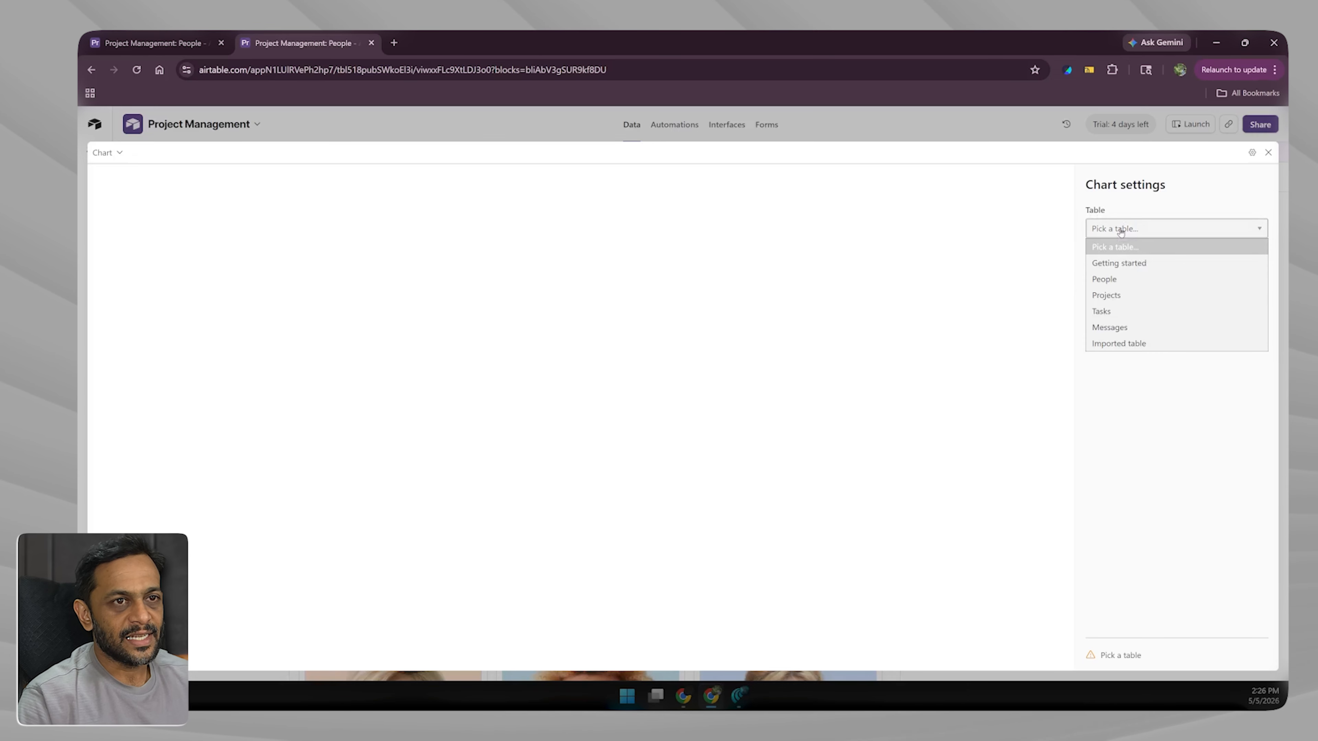
{"action": "left_click", "coordinate": [1117, 312]}
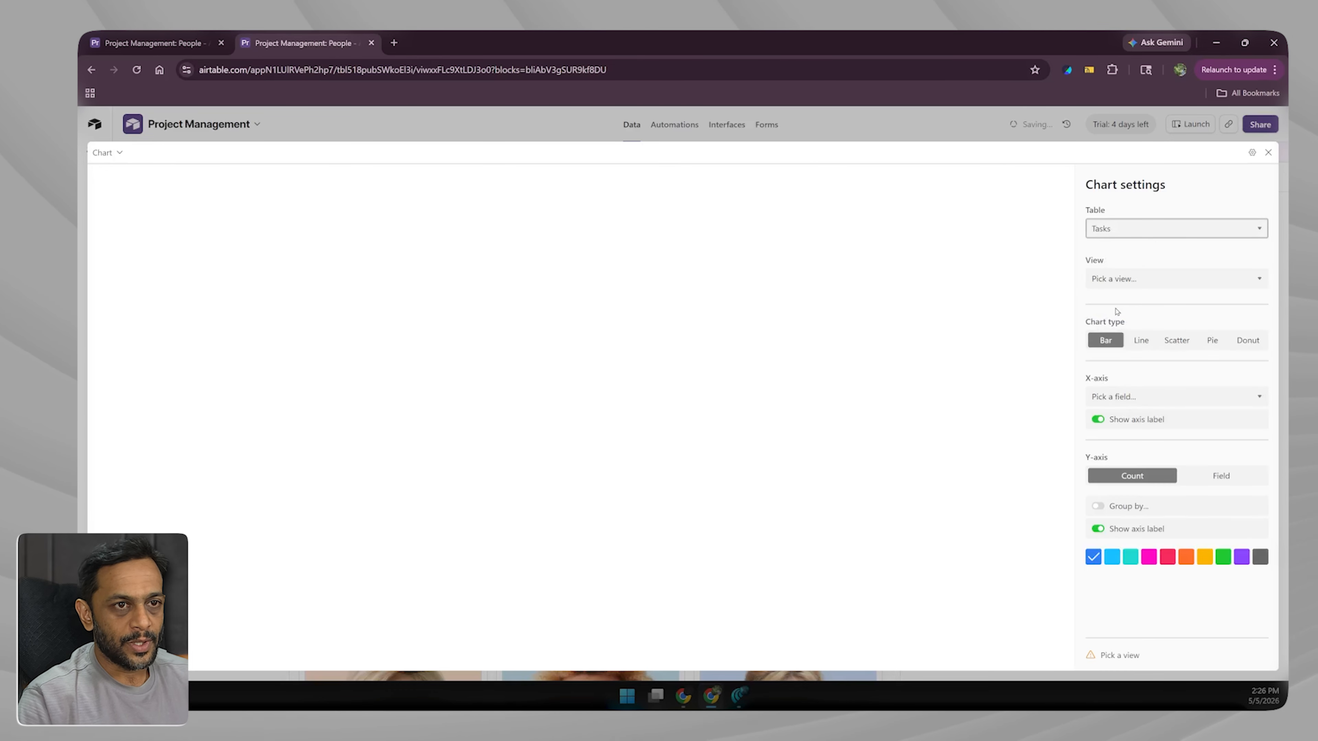
{"action": "left_click", "coordinate": [1115, 285]}
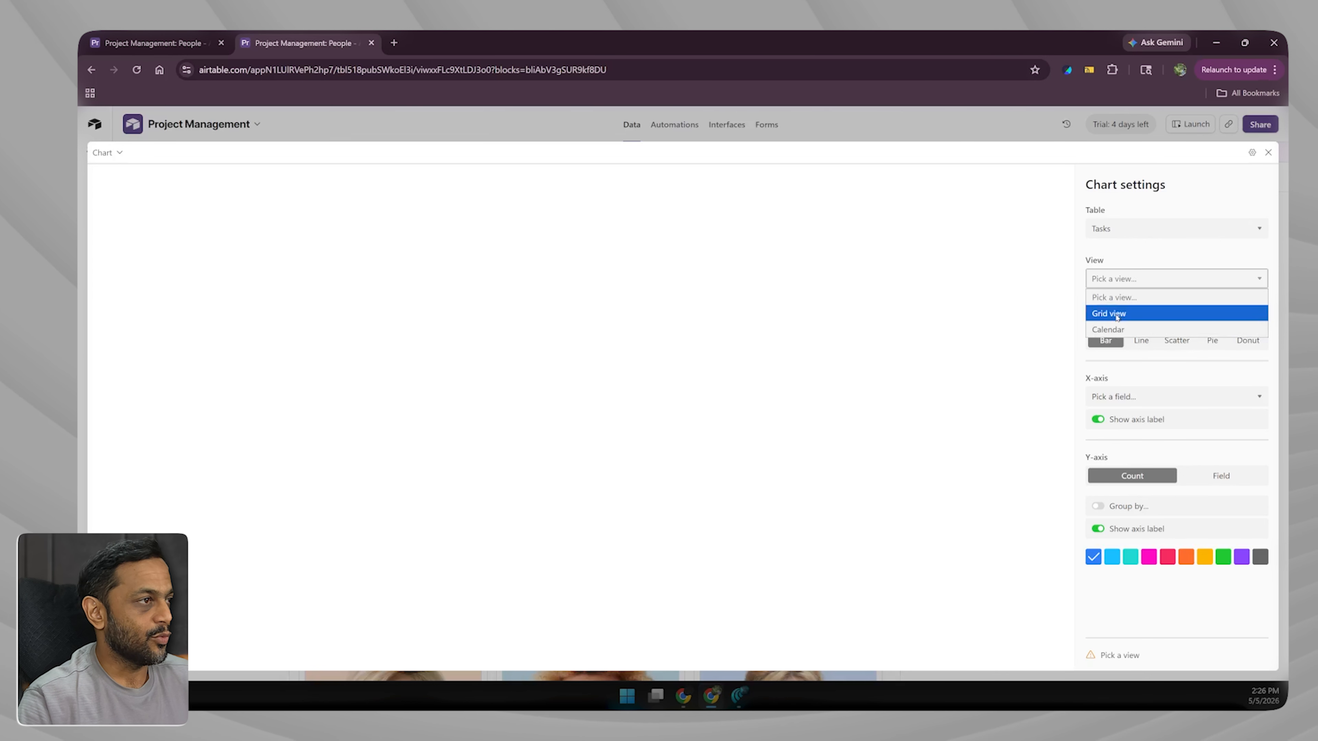
{"action": "left_click", "coordinate": [1116, 314]}
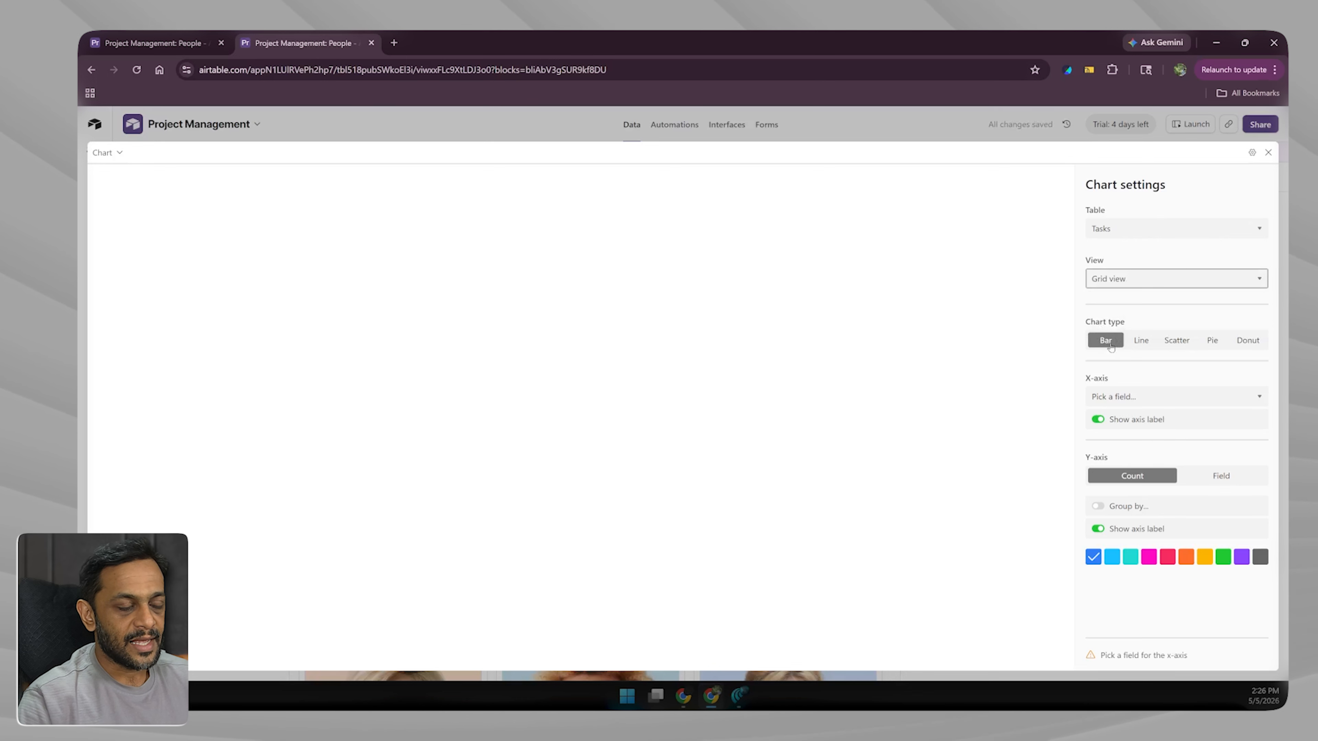
- Try the Line and Pie chart types and switch back to Bar
{"action": "left_click", "coordinate": [1142, 341]}
{"action": "left_click", "coordinate": [1216, 342]}
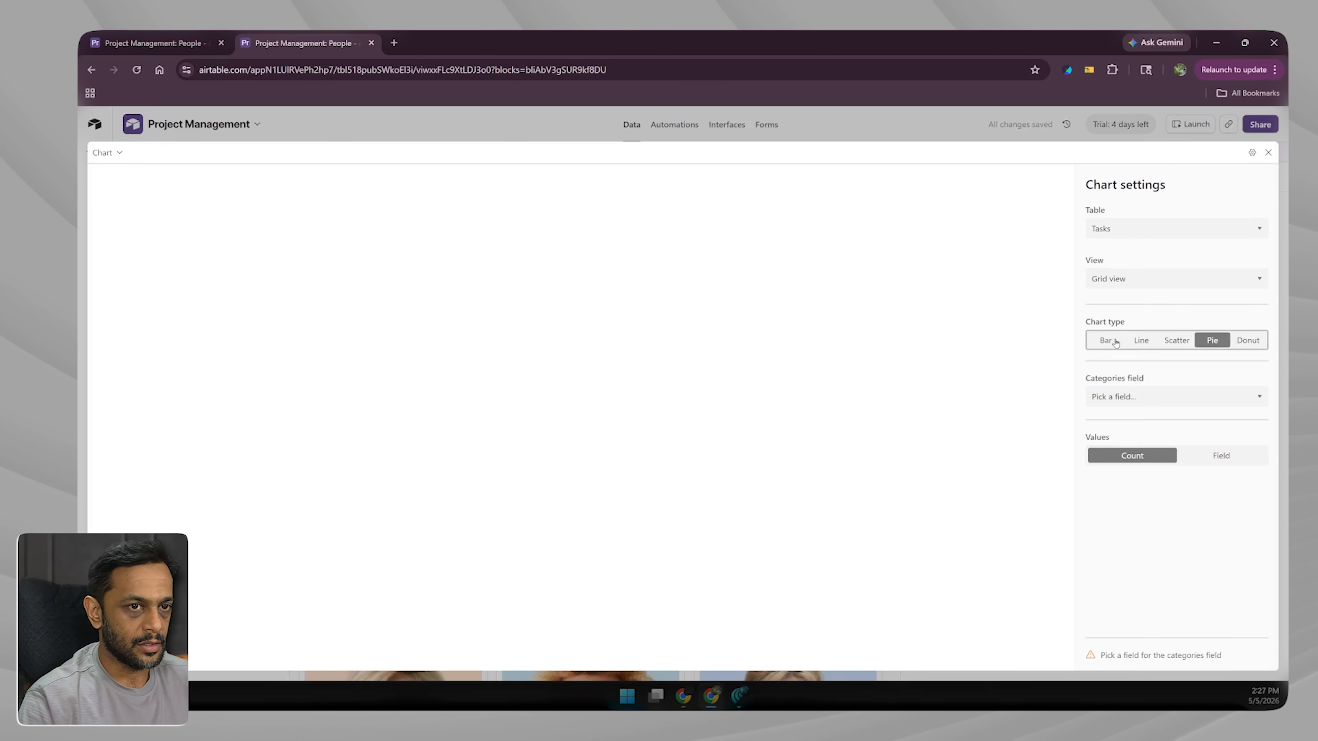
{"action": "left_click", "coordinate": [1102, 342]}
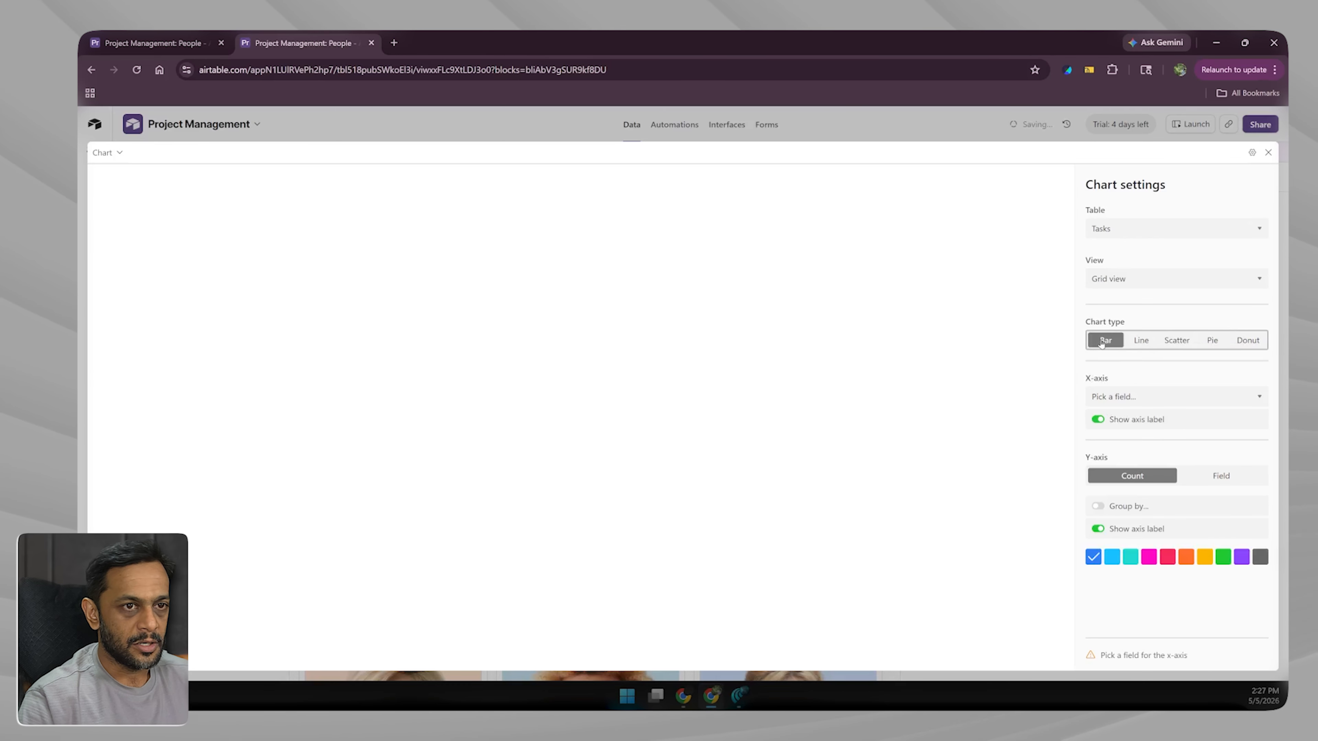
- Use Status as the chart's X-axis field, colour the bars pink, finish the settings and return to the base
{"action": "left_click", "coordinate": [1107, 398]}
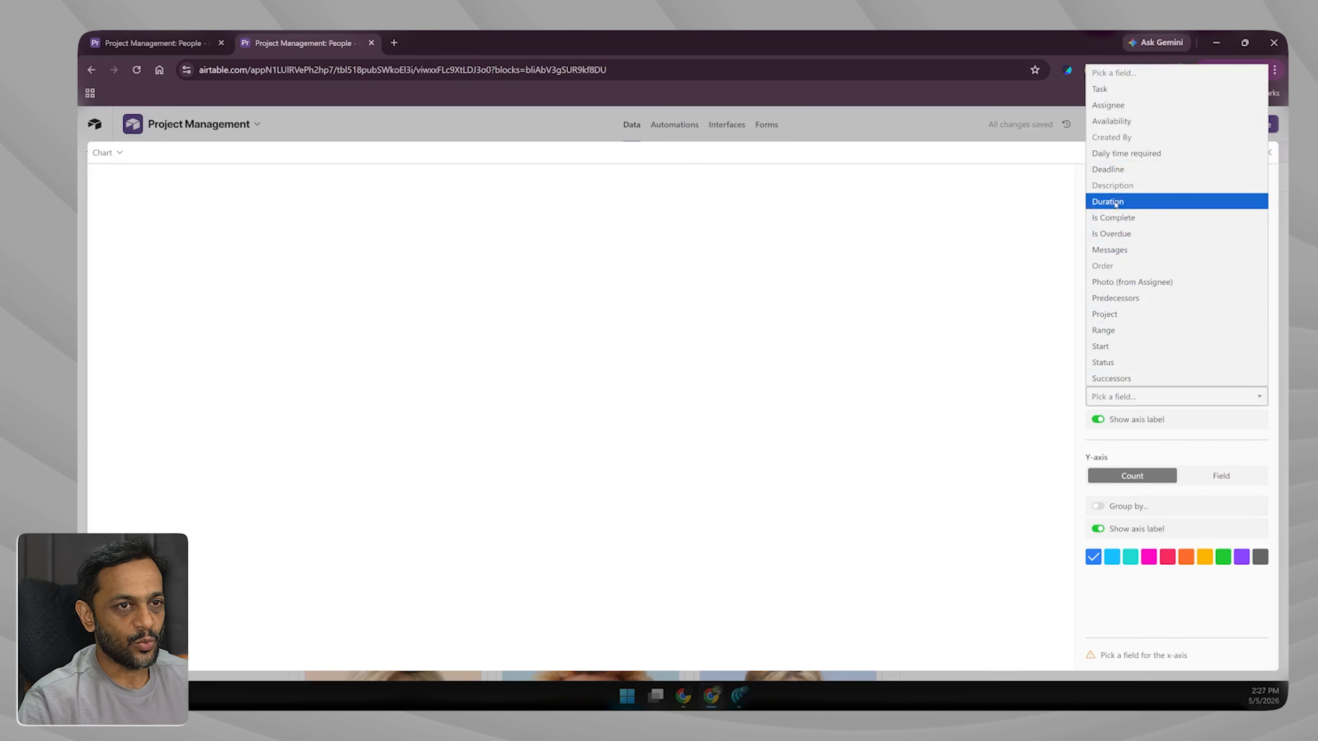
{"action": "left_click", "coordinate": [1106, 363]}
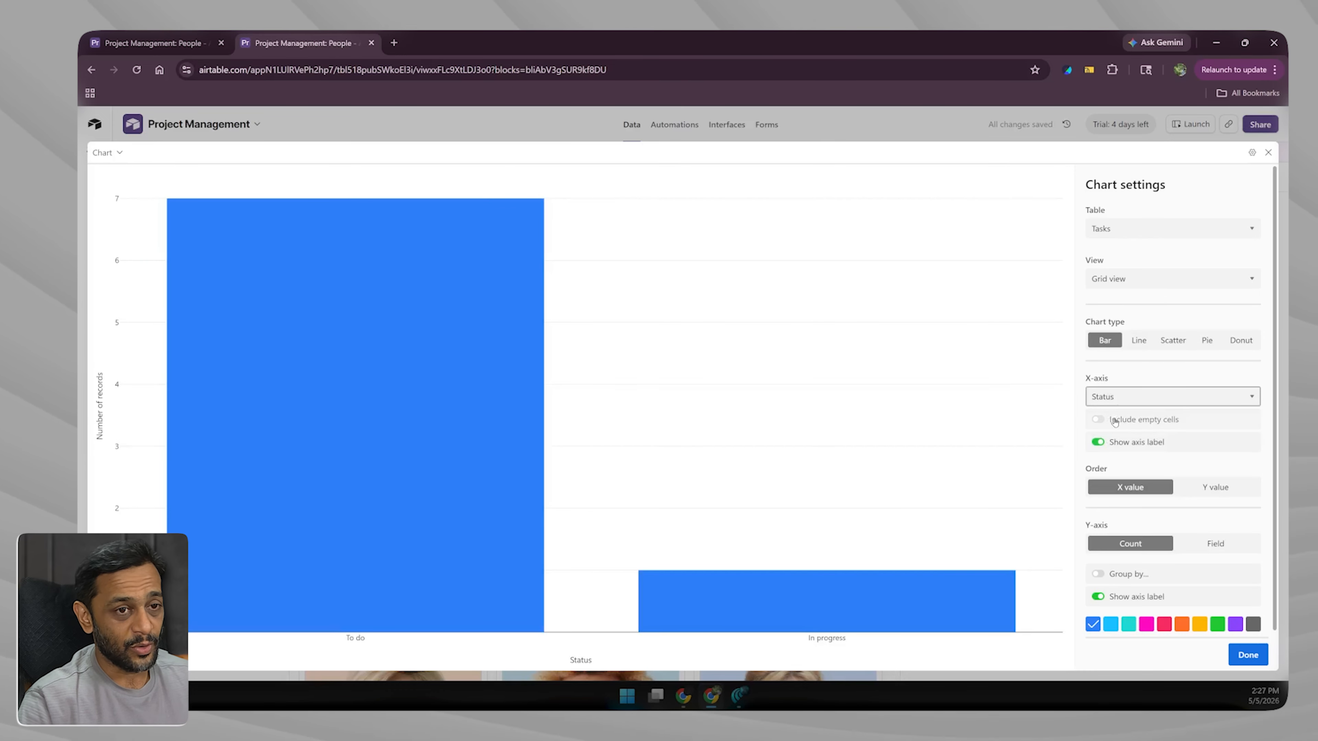
{"action": "scroll", "coordinate": [1162, 440], "scroll_direction": "down", "scroll_amount": 1}
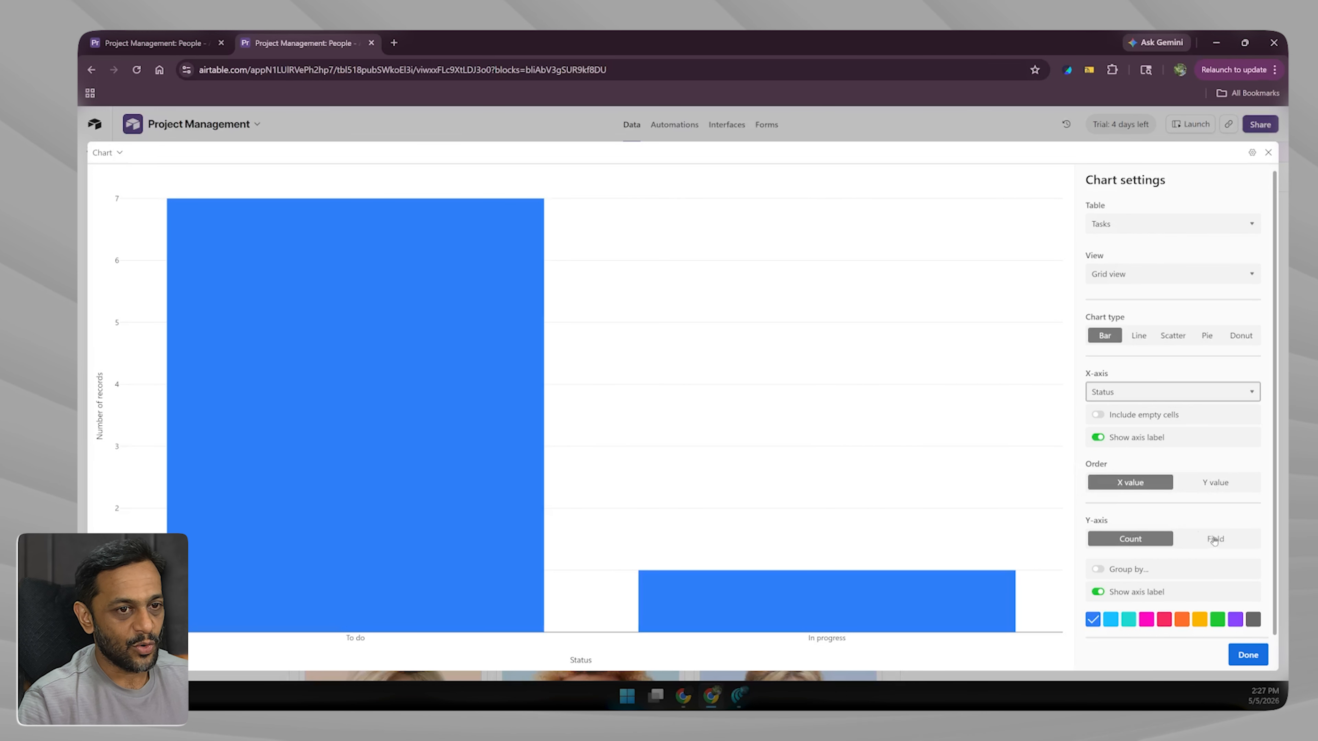
{"action": "left_click", "coordinate": [1110, 619]}
{"action": "left_click", "coordinate": [1128, 620]}
{"action": "left_click", "coordinate": [1146, 619]}
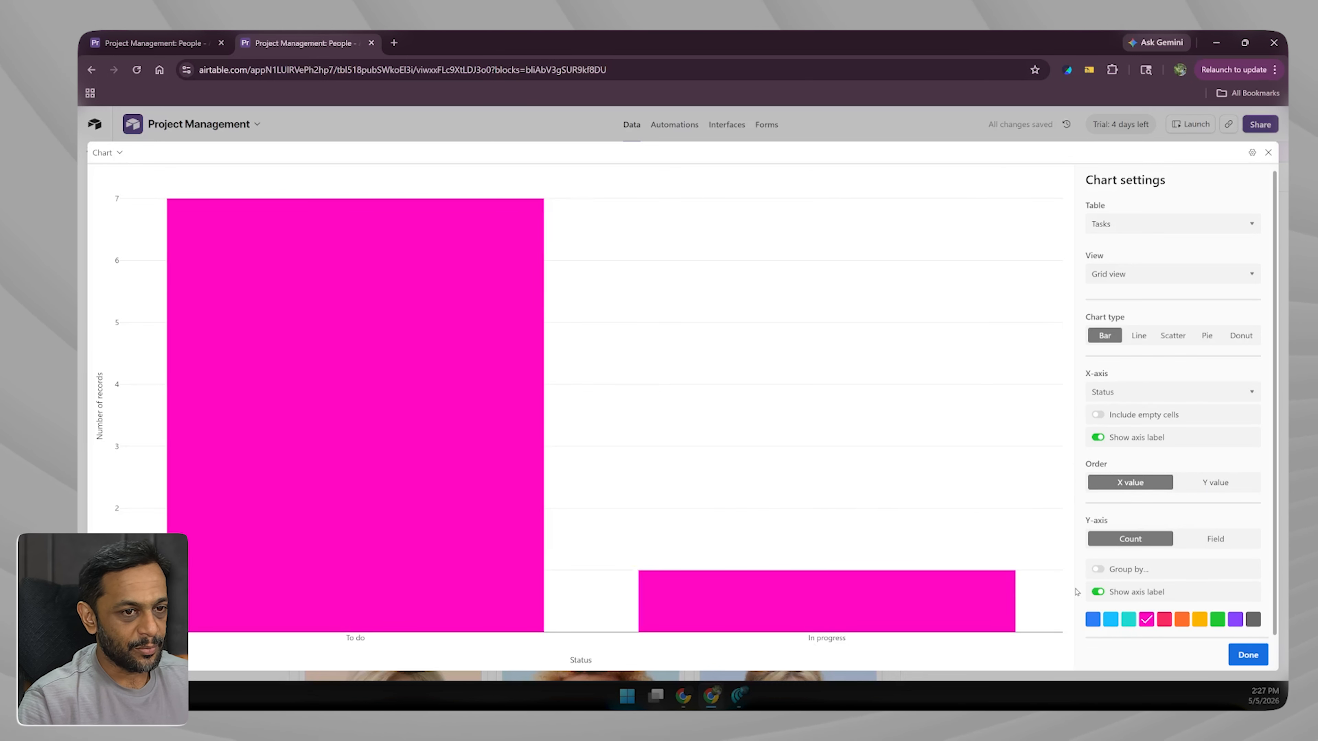
{"action": "left_click", "coordinate": [1248, 654]}
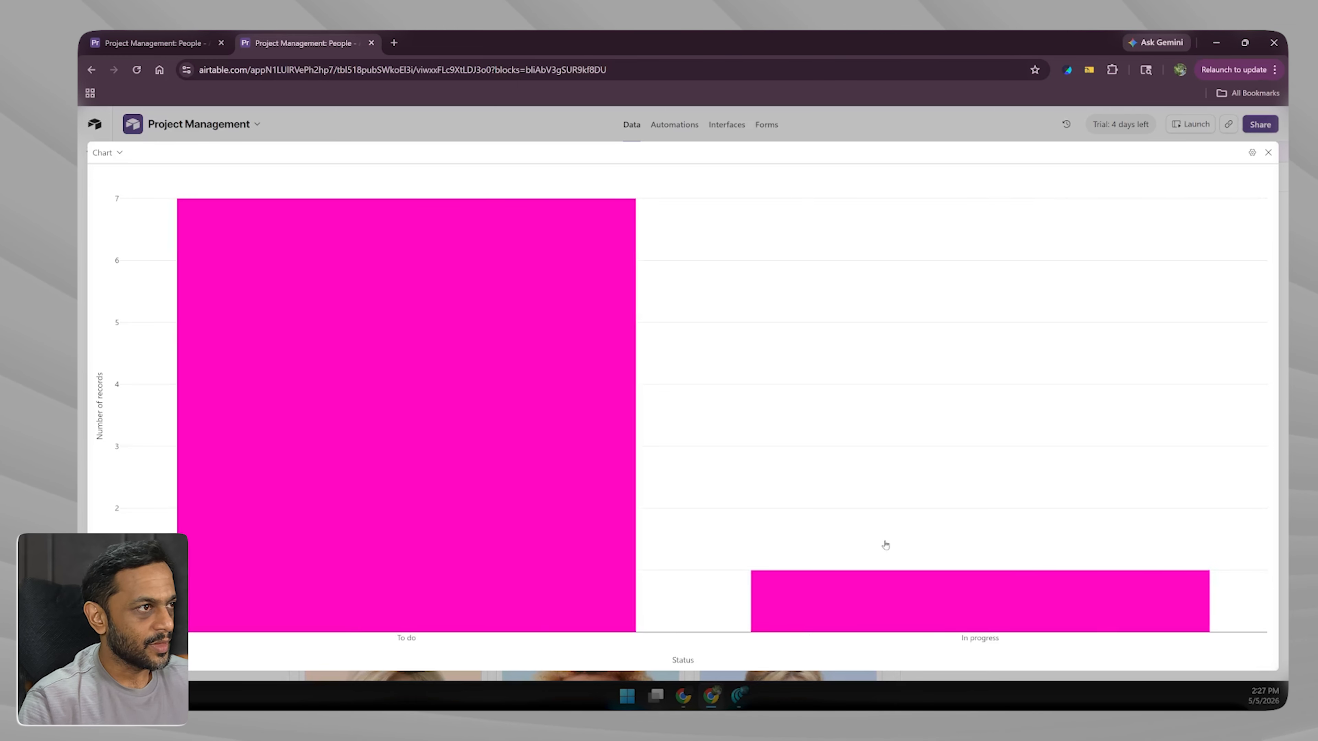
{"action": "key", "text": "ctrl+minus"}
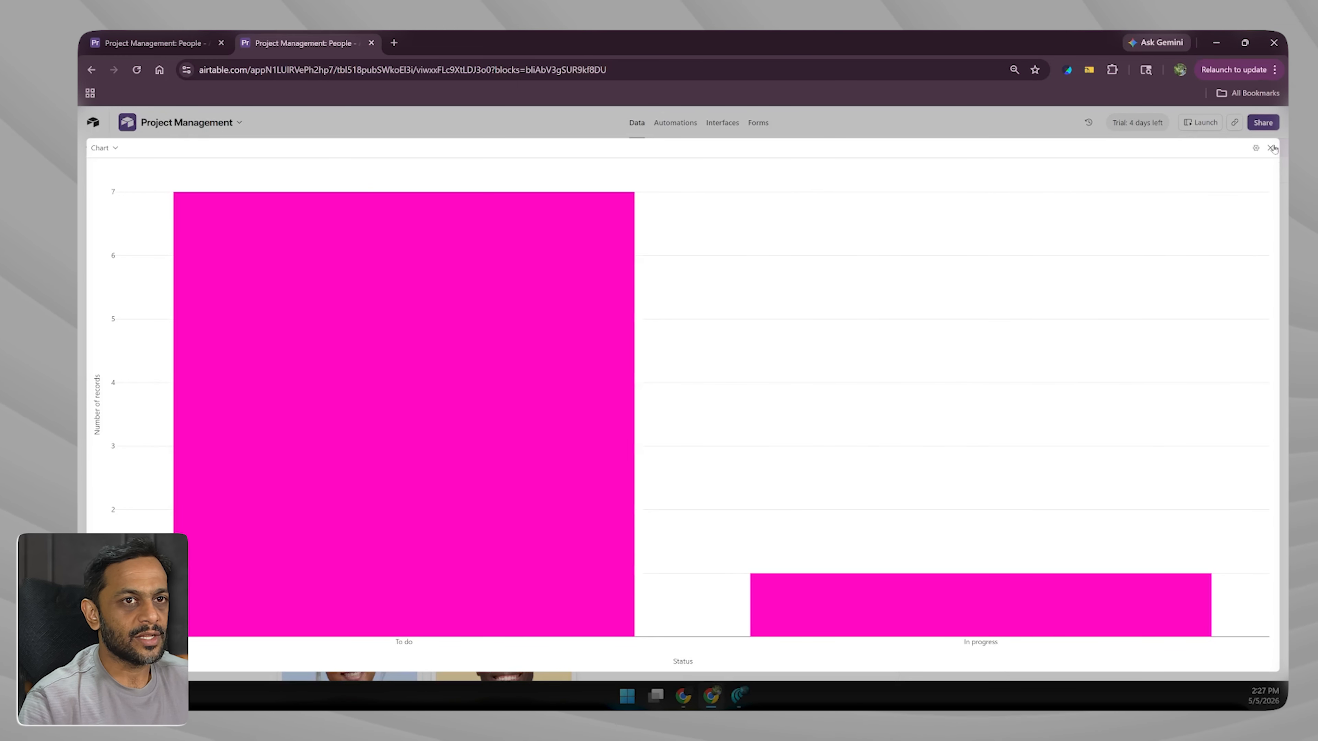
{"action": "left_click", "coordinate": [1272, 148]}
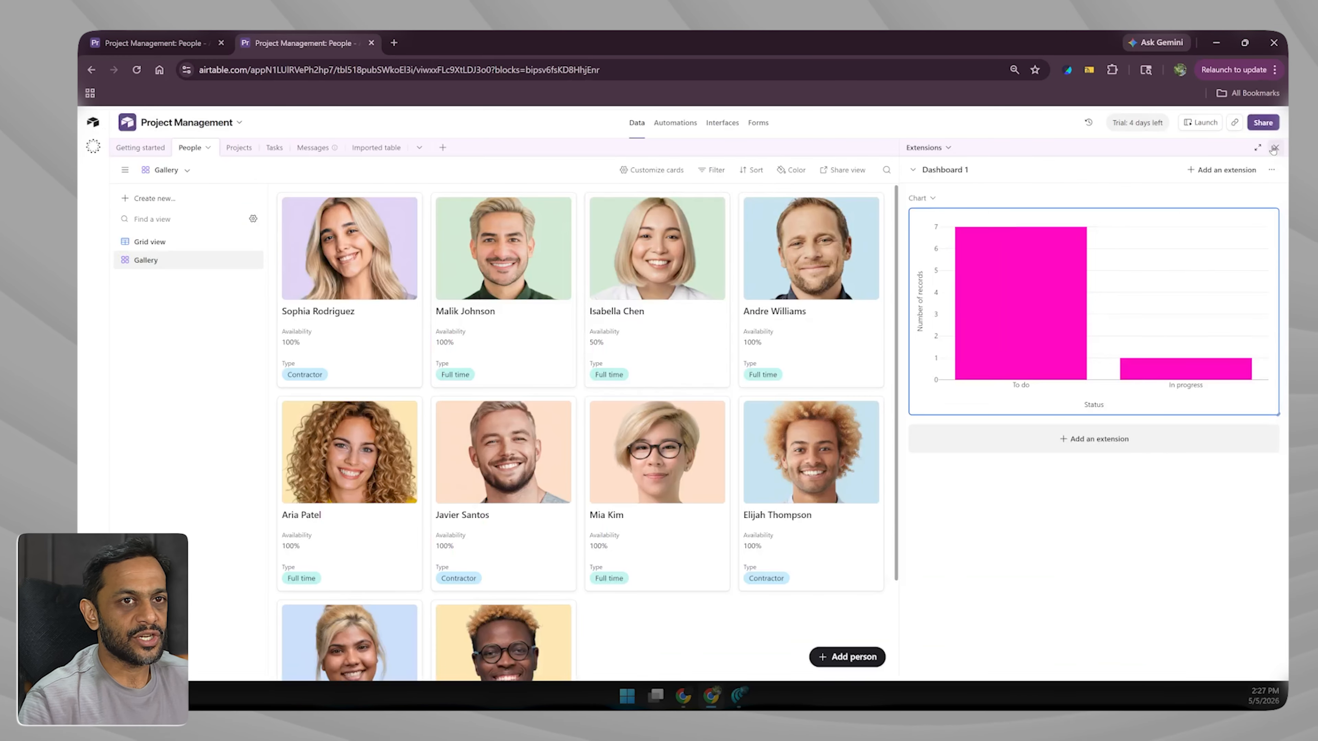
- Remove the "Status is not Done" filter condition from the Tasks table's Grid view
{"action": "left_click", "coordinate": [270, 149]}
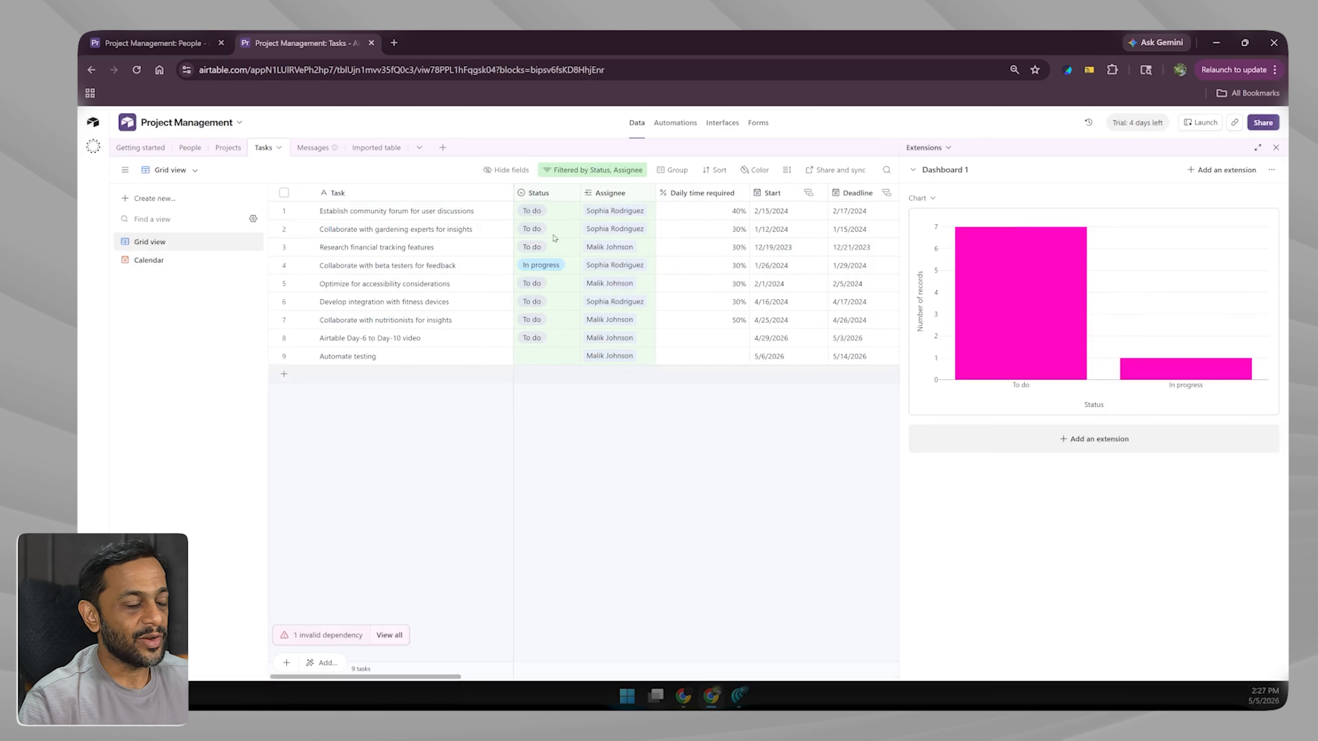
{"action": "left_click", "coordinate": [582, 175]}
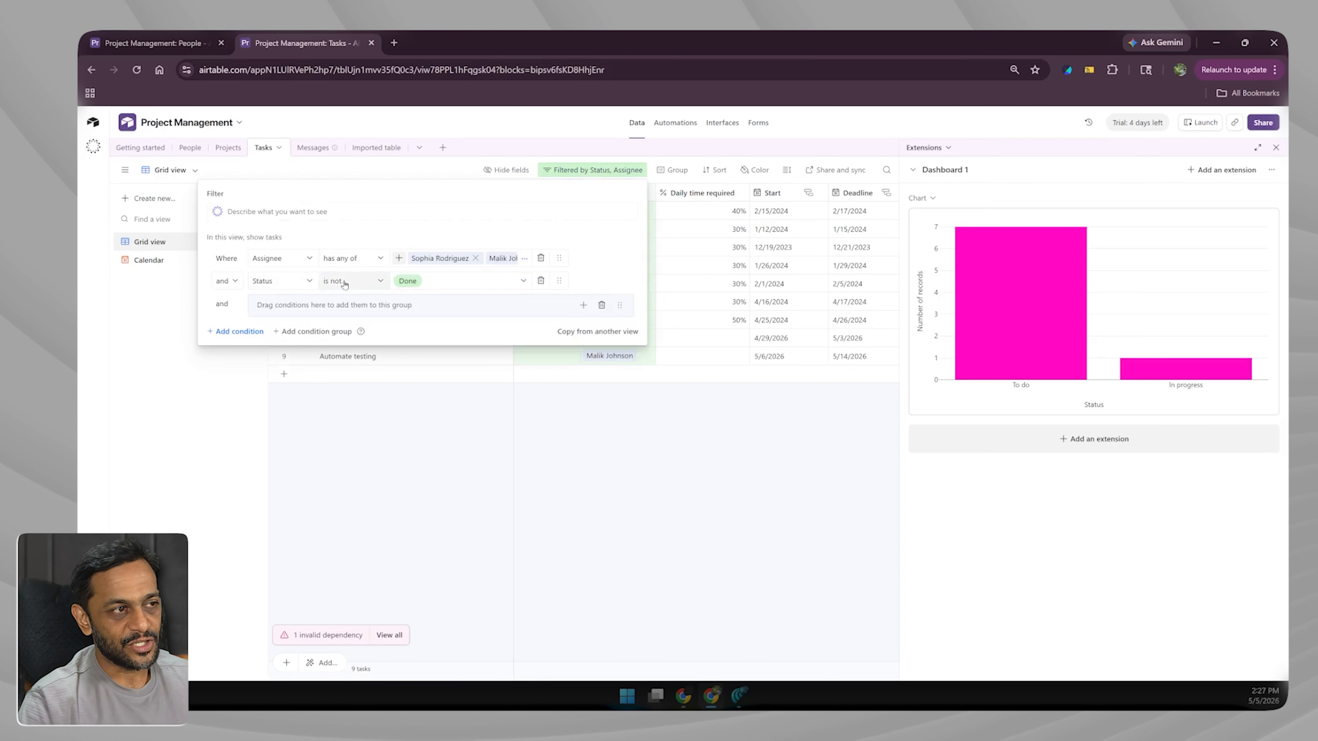
{"action": "left_click", "coordinate": [540, 280]}
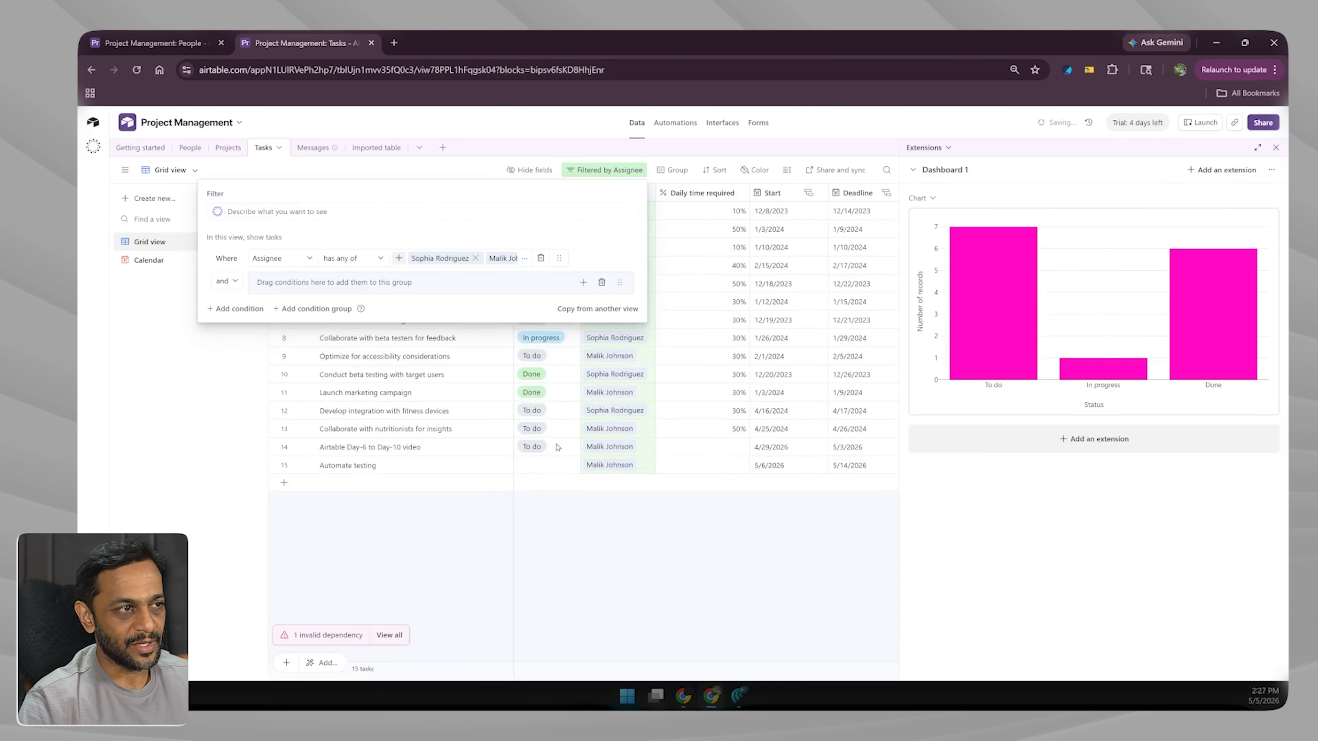
{"action": "left_click", "coordinate": [574, 559]}
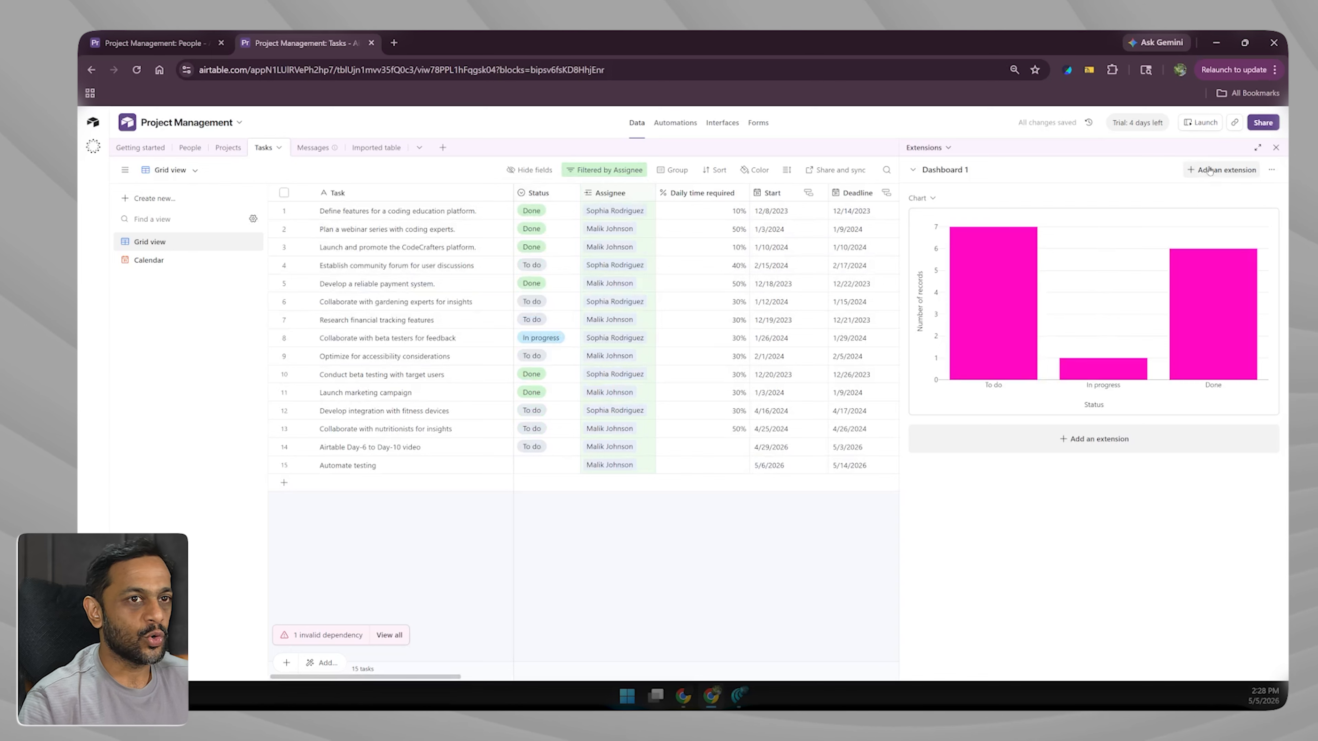
{"action": "mouse_move", "coordinate": [1183, 382]}
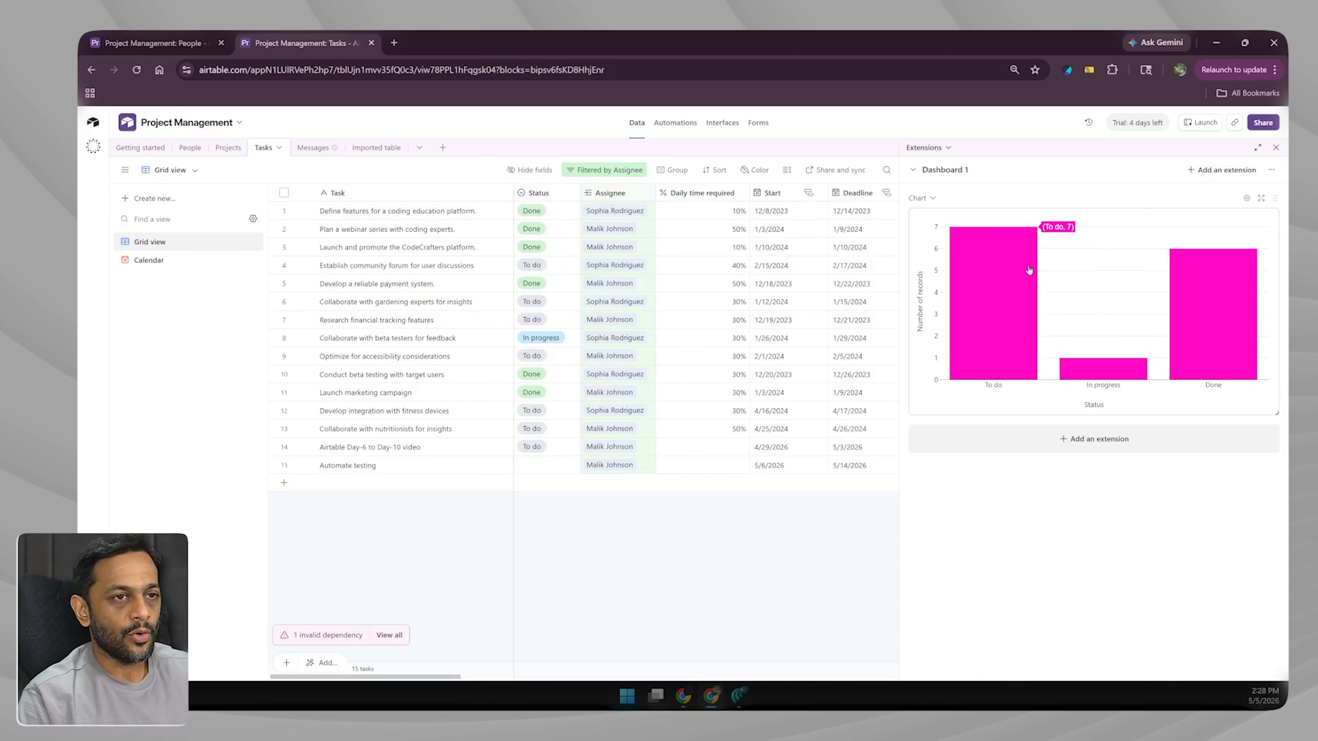
{"action": "left_click", "coordinate": [1272, 171]}
{"action": "left_click", "coordinate": [1242, 189]}
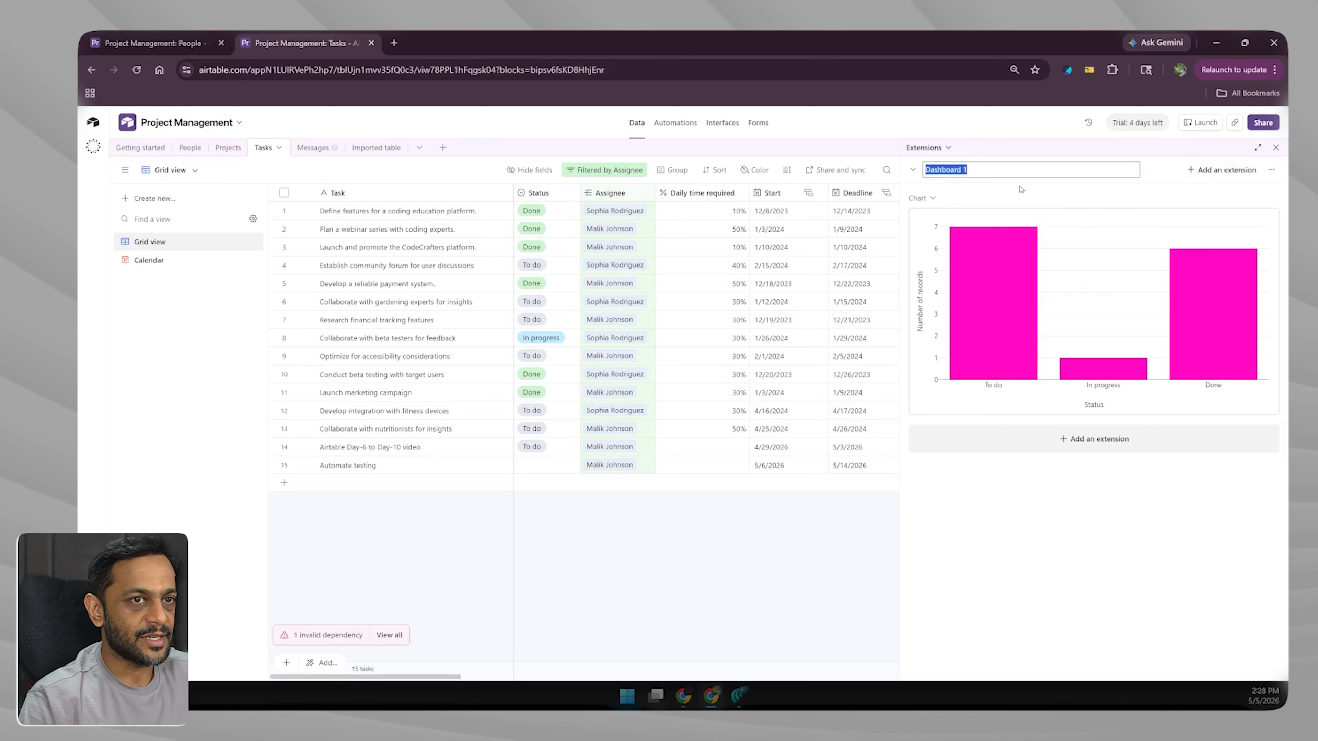
{"action": "key", "text": "Return"}
- Add the CSV import extension from the Marketplace to Dashboard 1 and return to the base
{"action": "left_click", "coordinate": [1207, 172]}
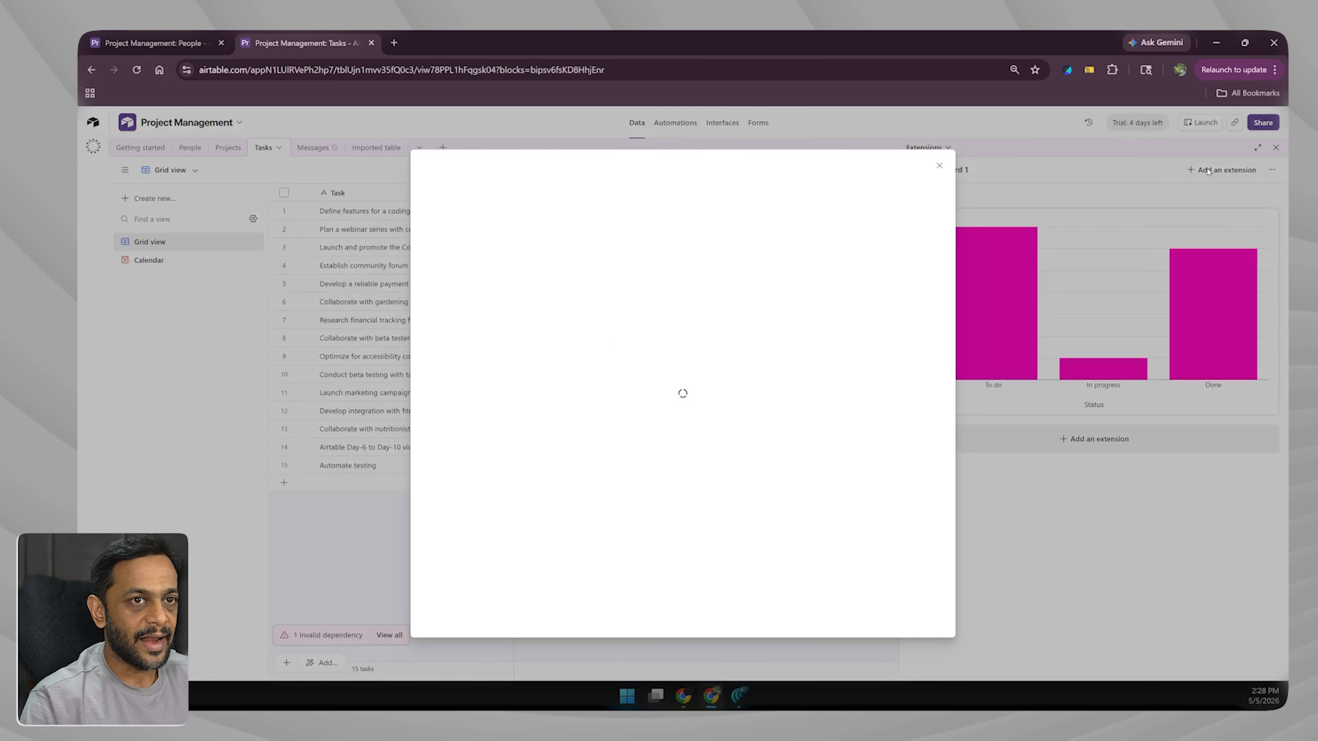
{"action": "scroll", "coordinate": [557, 472], "scroll_direction": "down", "scroll_amount": 3}
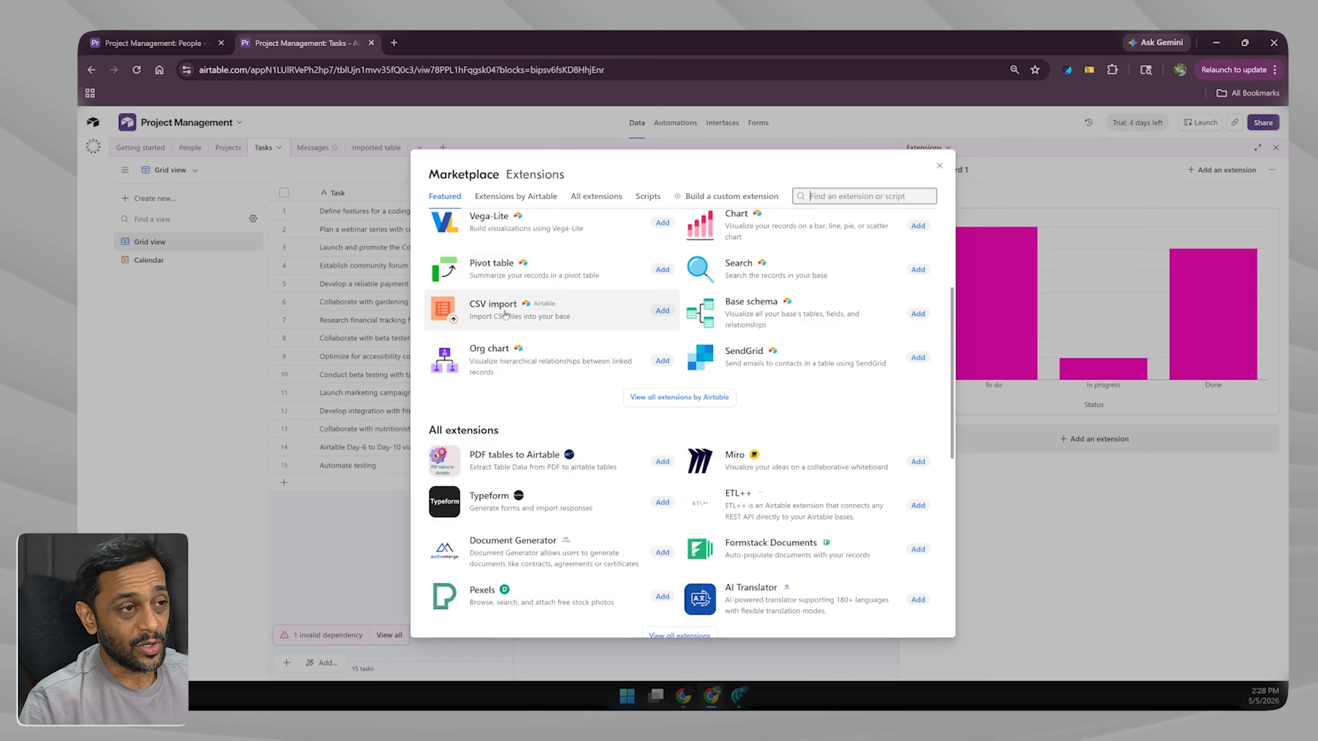
{"action": "left_click", "coordinate": [662, 310]}
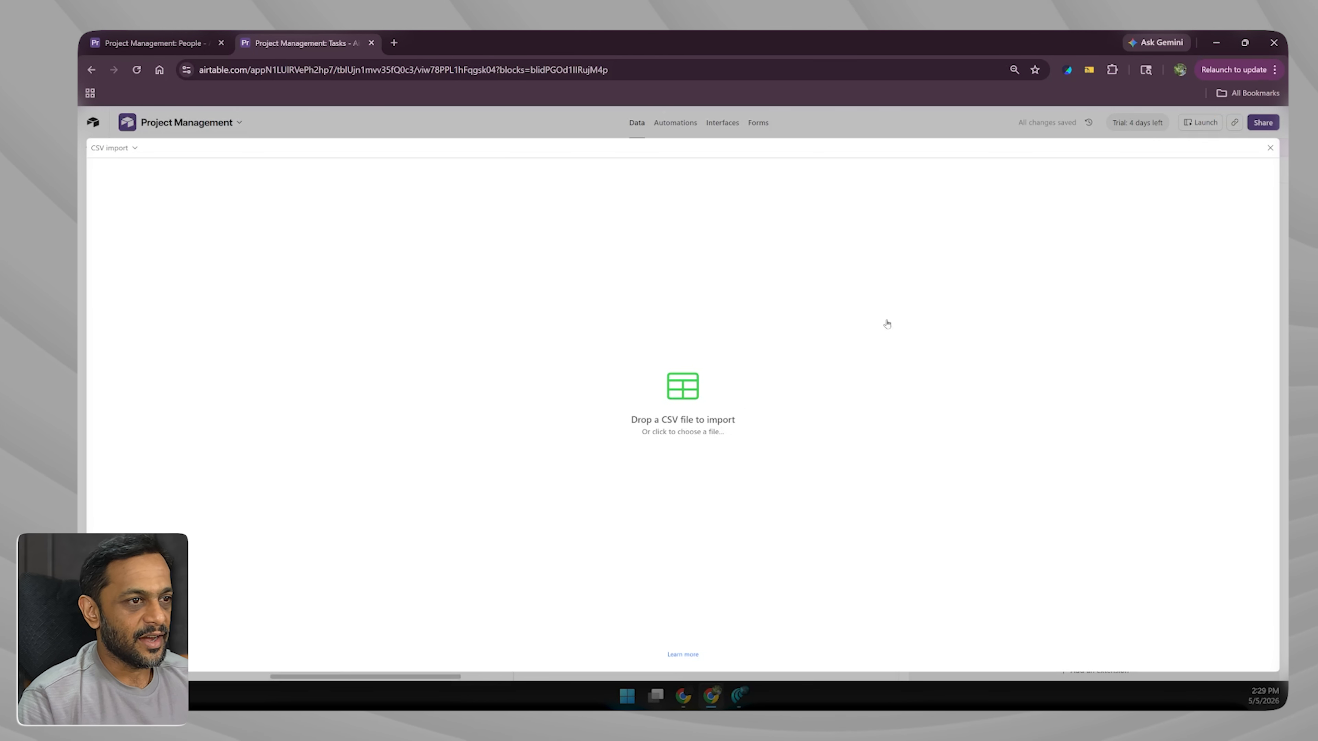
{"action": "left_click", "coordinate": [1268, 149]}
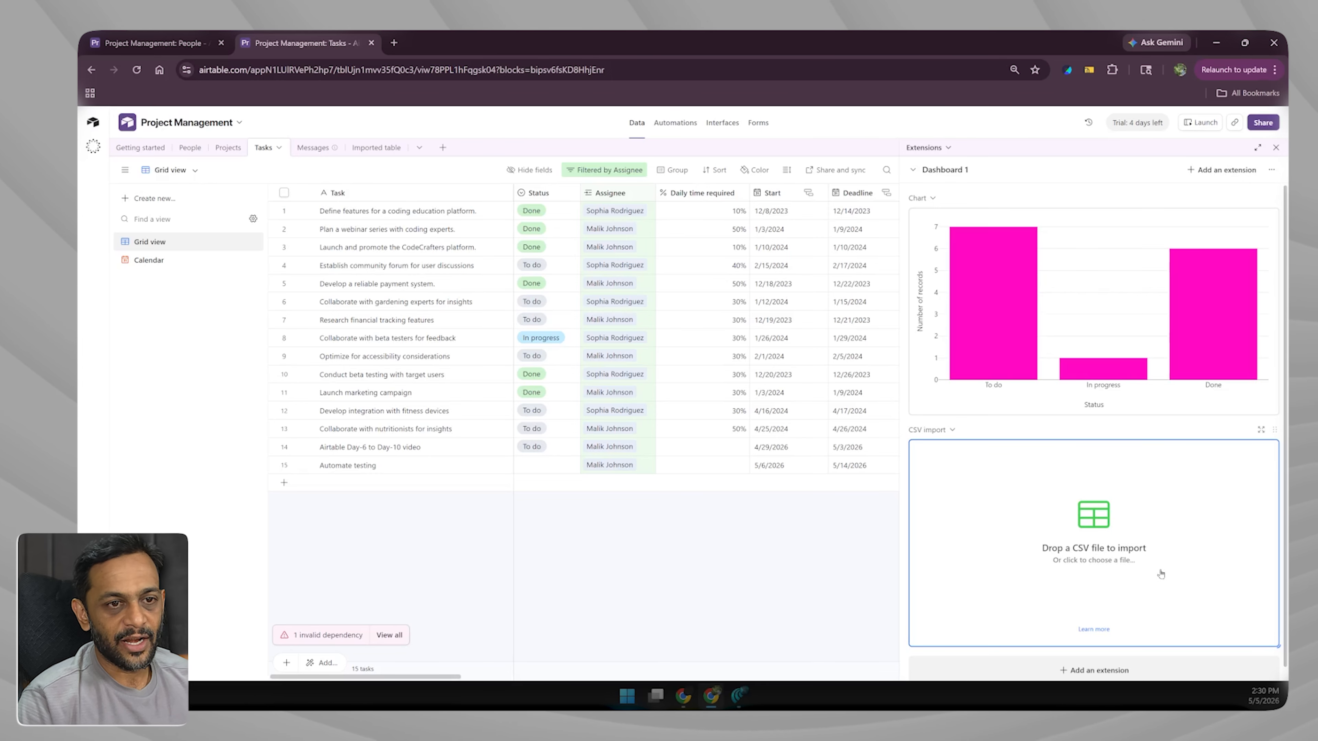
{"action": "left_click", "coordinate": [1096, 671]}
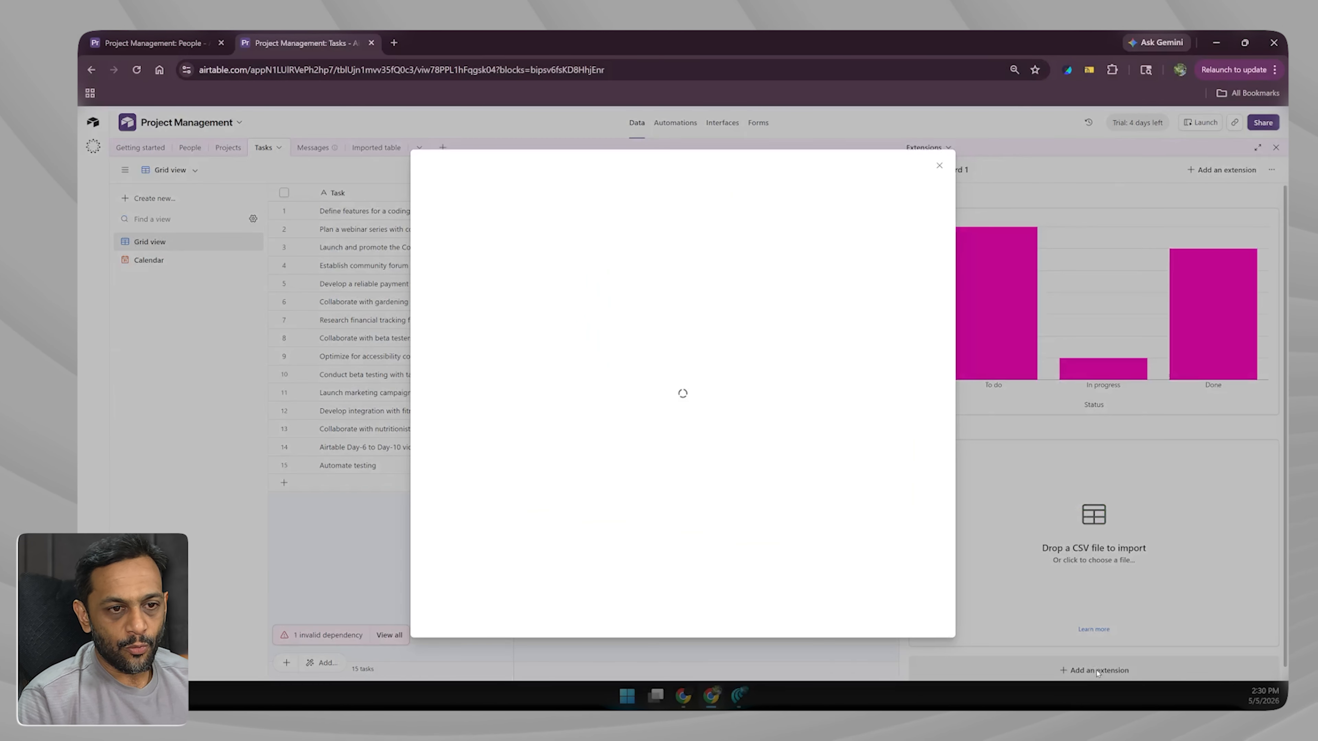
{"action": "left_click", "coordinate": [940, 168]}
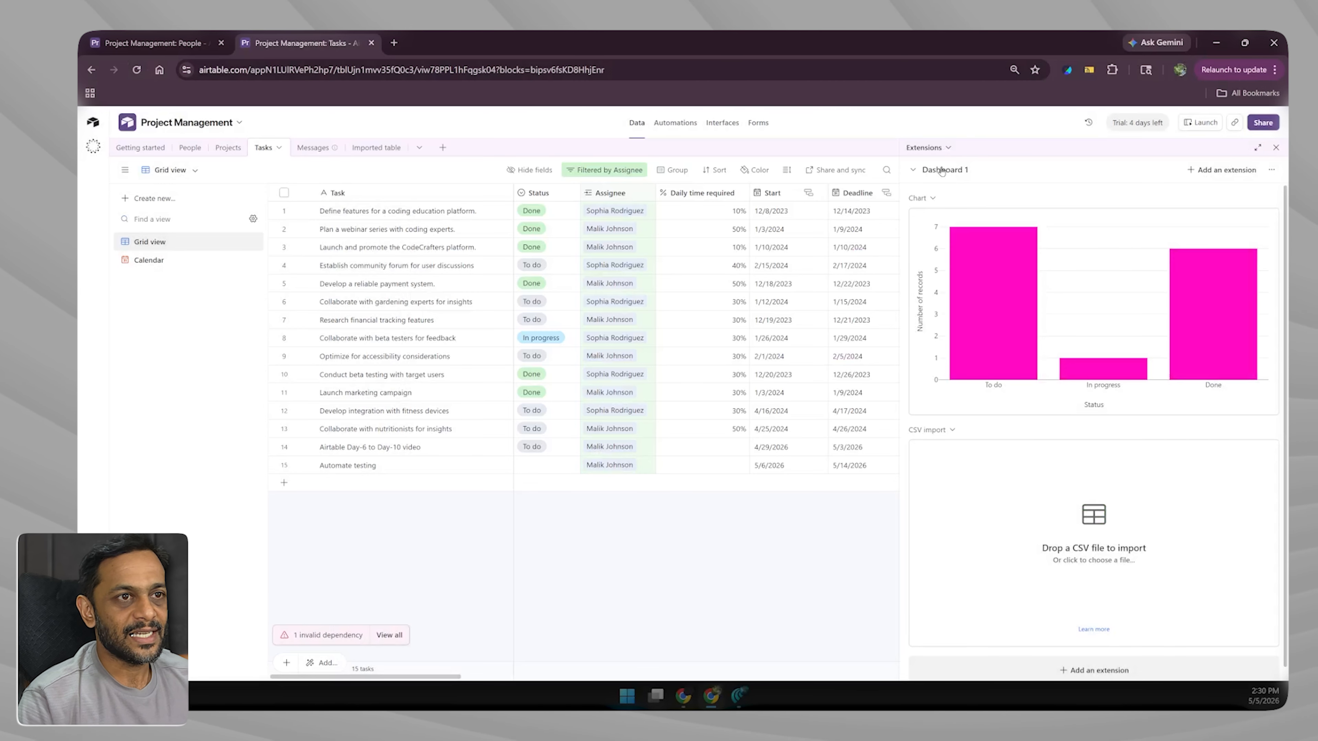
- Open the extension management list and add the Delete duplicates script from the Marketplace's scripts
{"action": "left_click", "coordinate": [941, 170]}
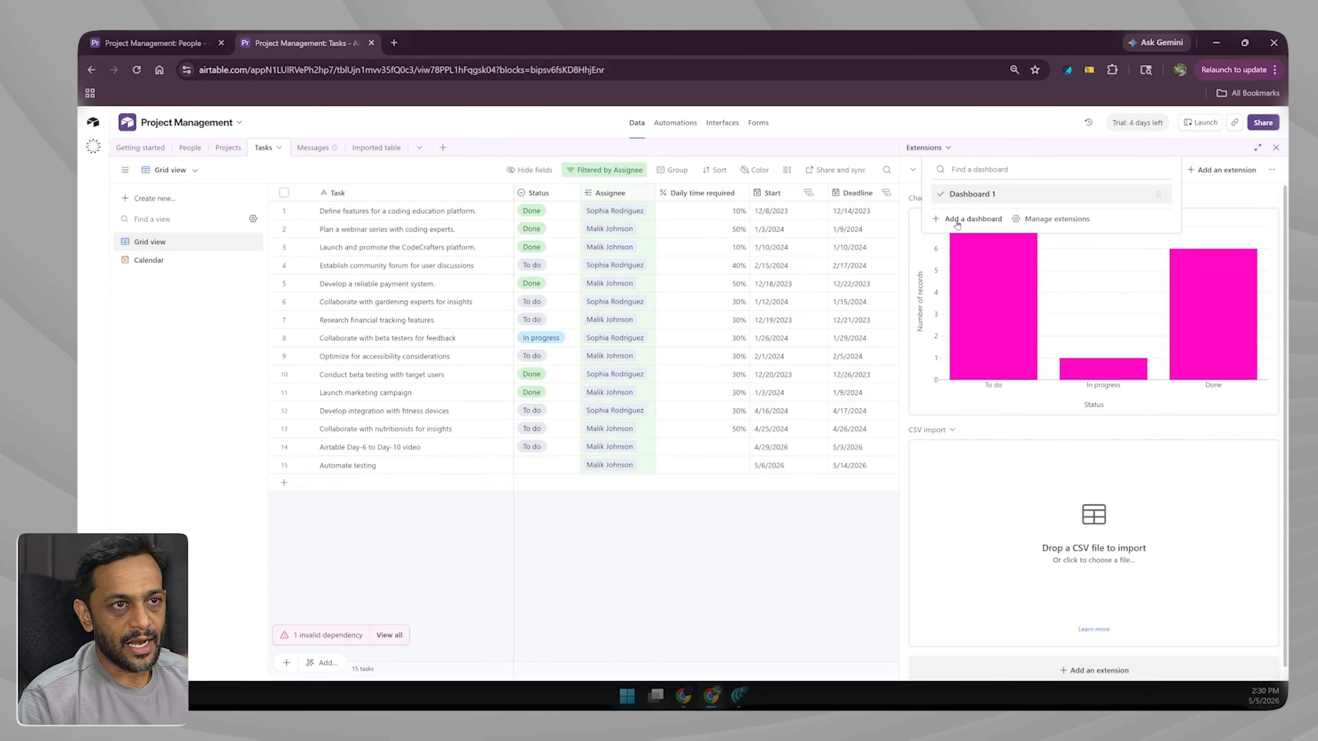
{"action": "left_click", "coordinate": [1035, 219]}
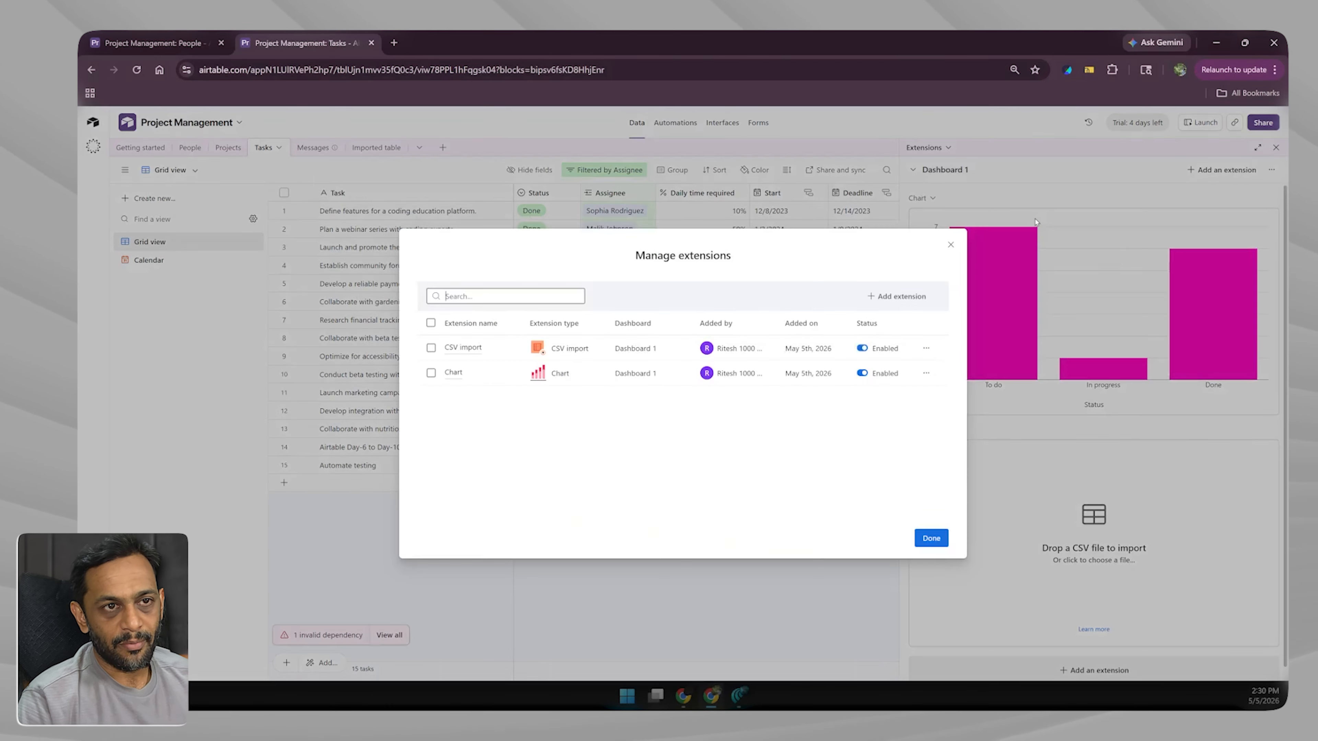
{"action": "left_click", "coordinate": [882, 297]}
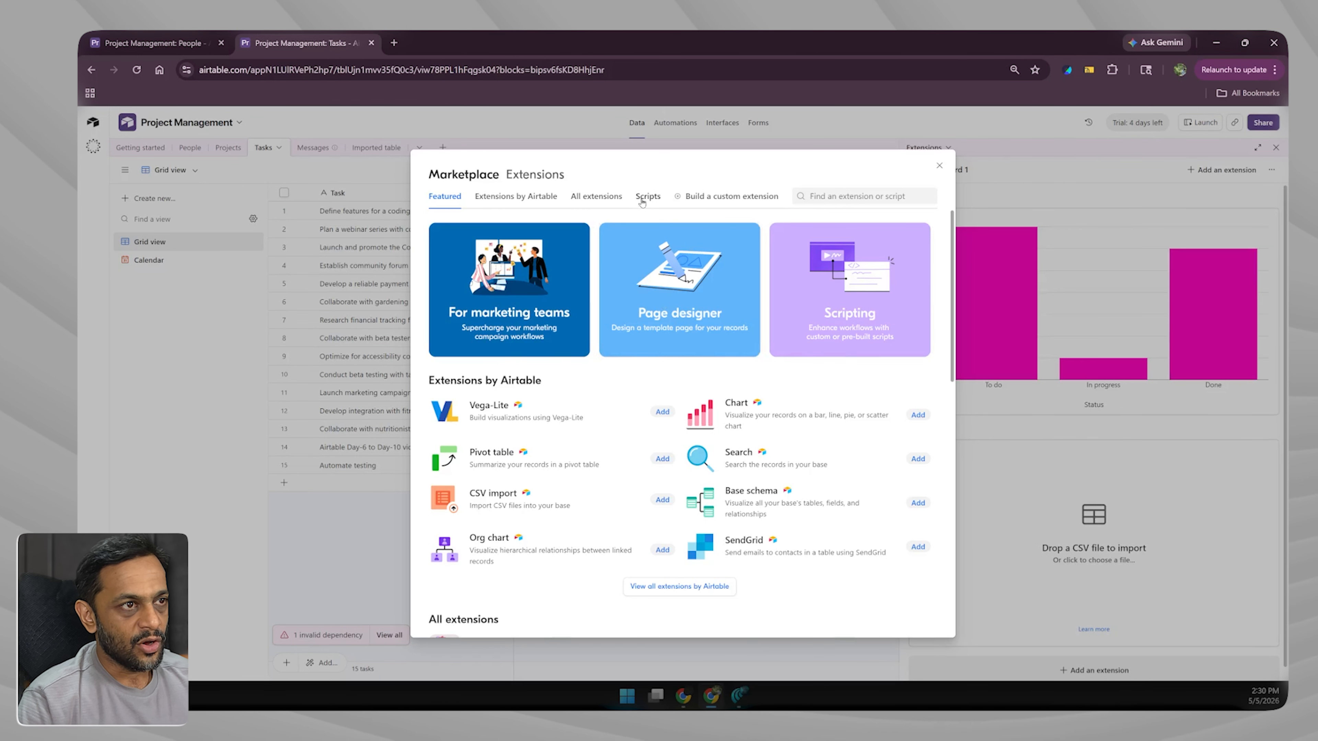
{"action": "left_click", "coordinate": [648, 196]}
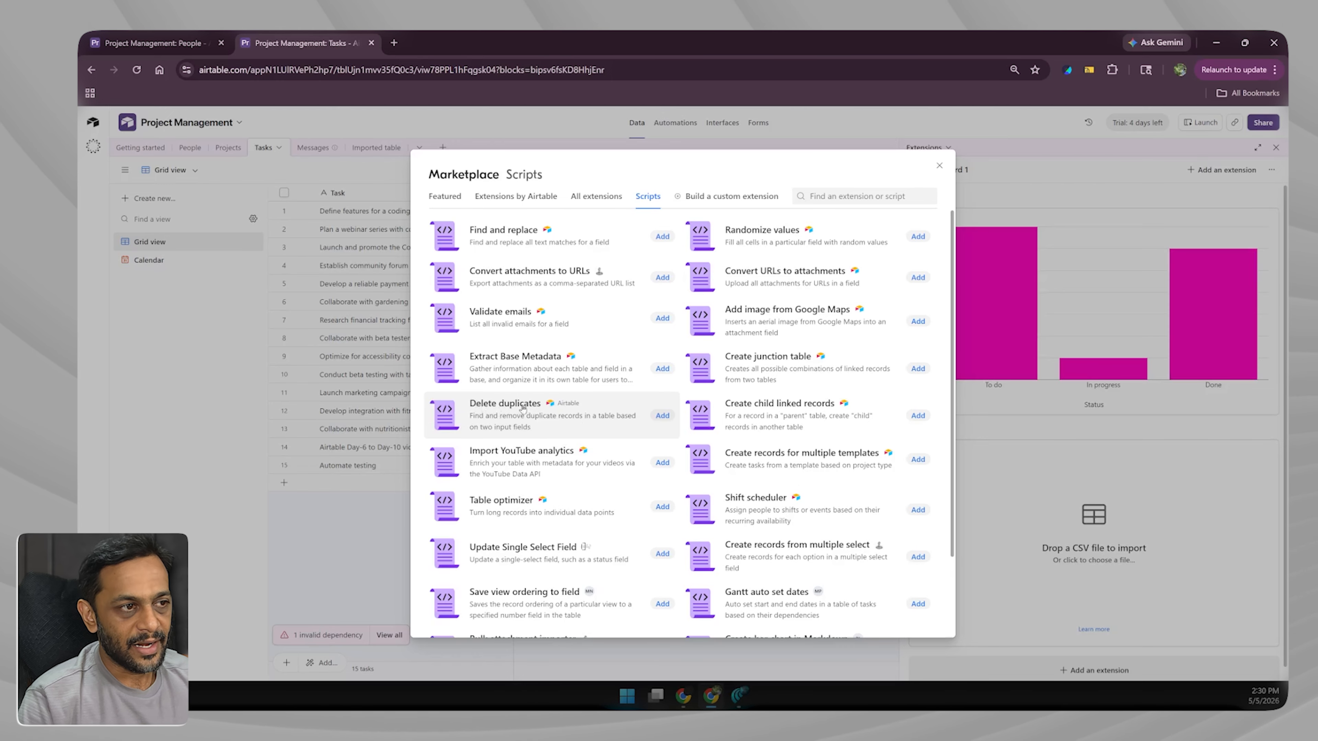
{"action": "left_click", "coordinate": [662, 415]}
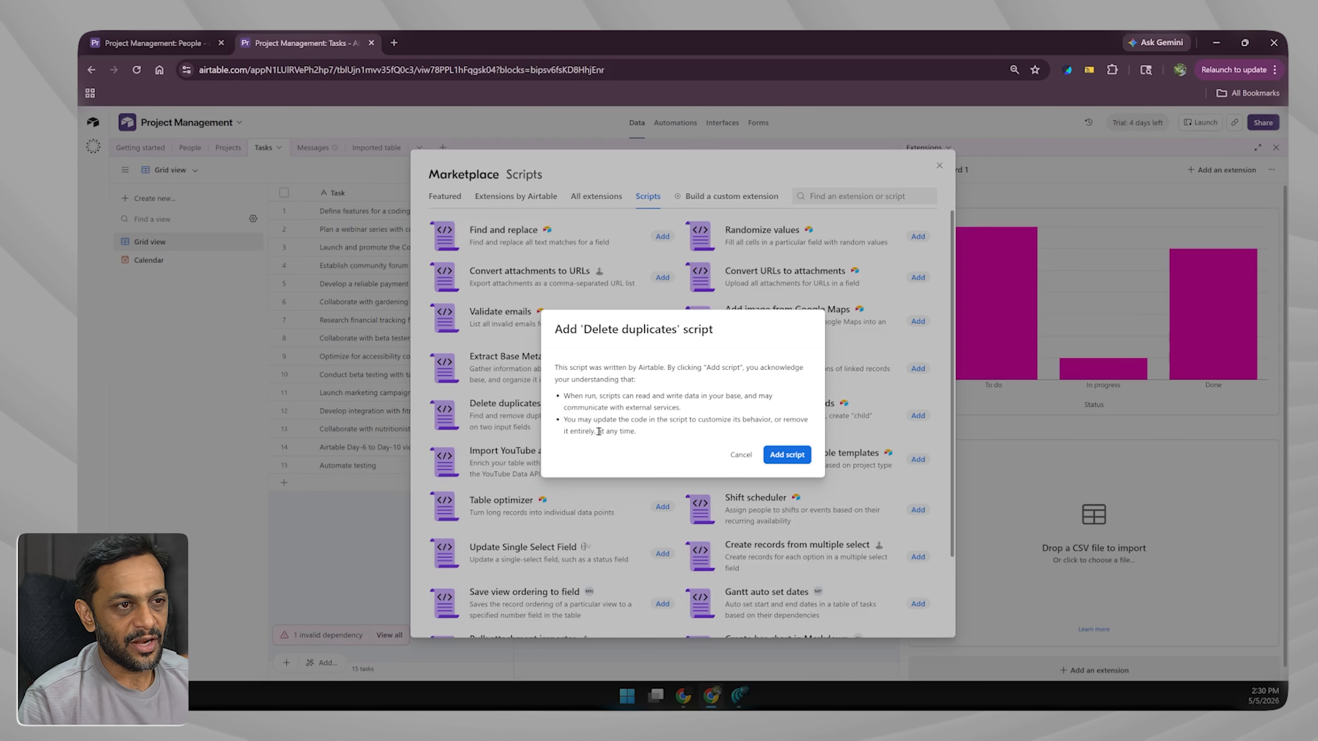
{"action": "left_click", "coordinate": [786, 455]}
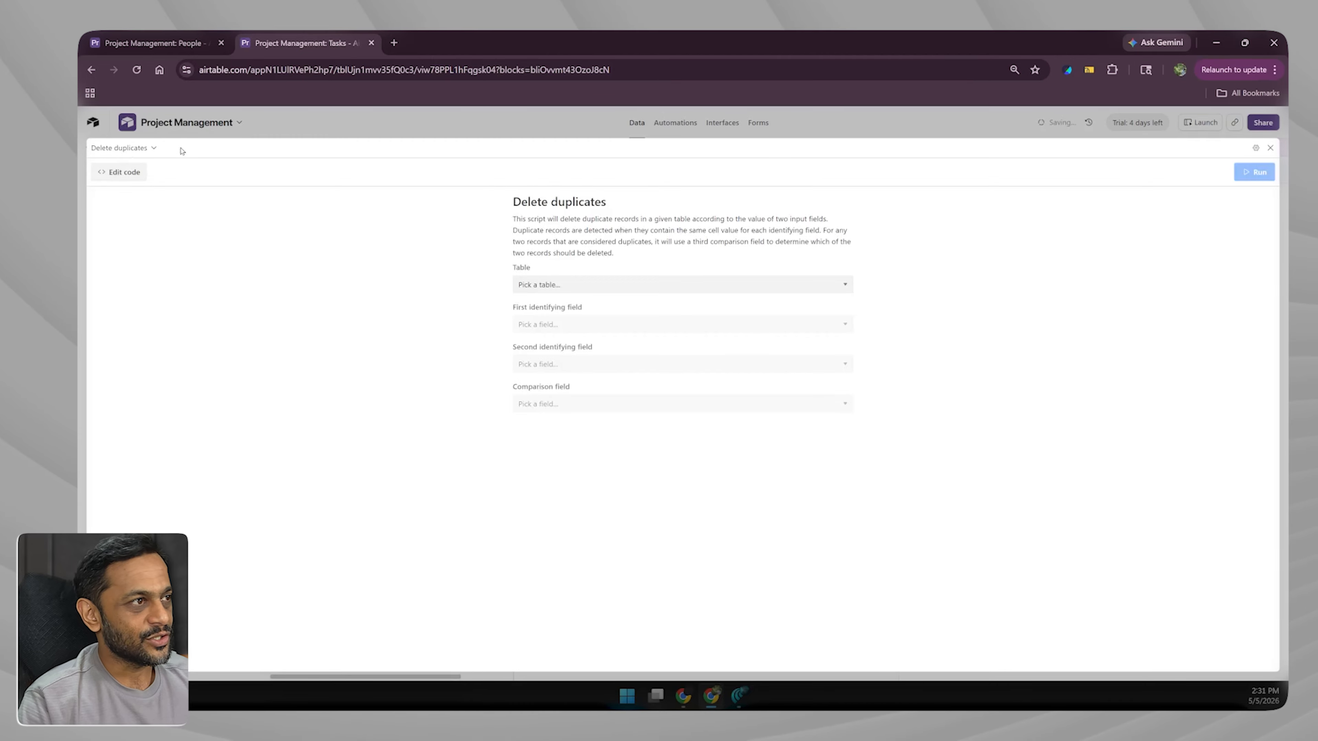
- Set the Delete duplicates script to use the Tasks table with Task as the first identifying field
{"action": "left_click", "coordinate": [582, 282]}
{"action": "left_click", "coordinate": [485, 432]}
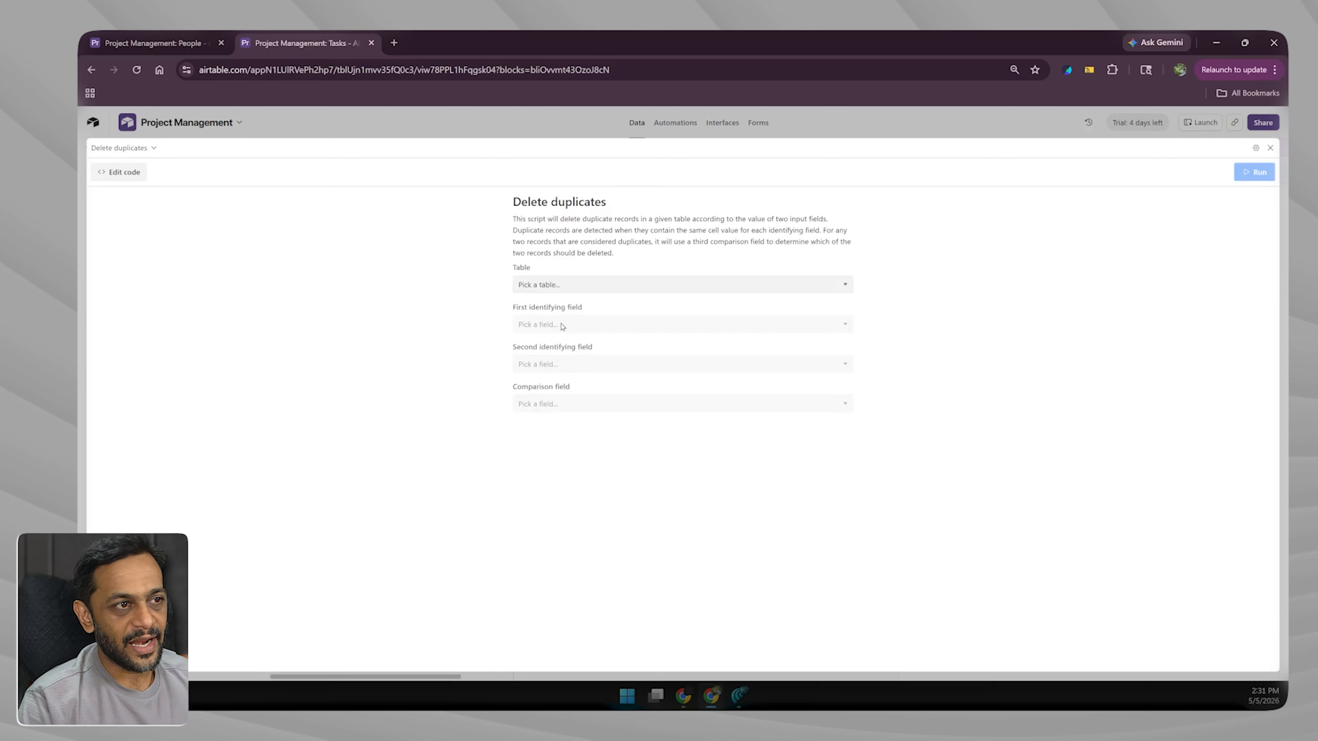
{"action": "left_click", "coordinate": [539, 285]}
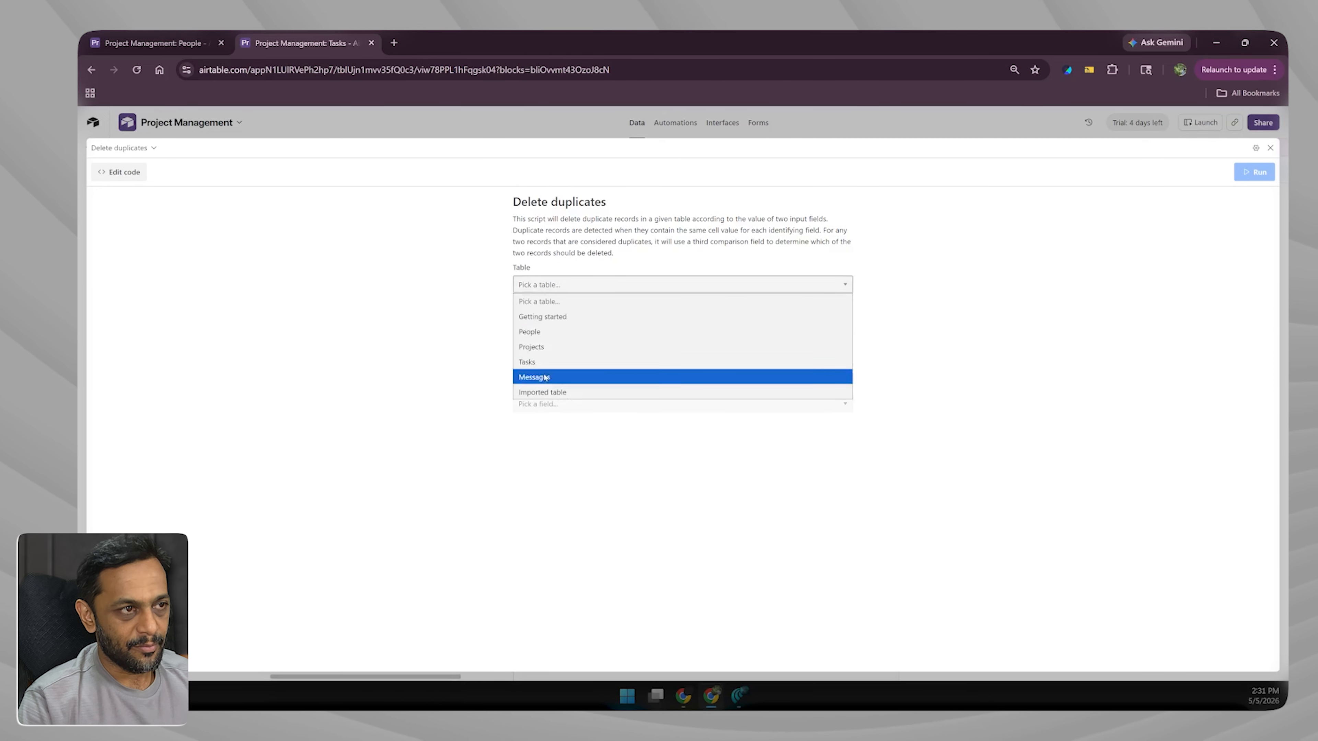
{"action": "left_click", "coordinate": [540, 362]}
{"action": "left_click", "coordinate": [540, 324]}
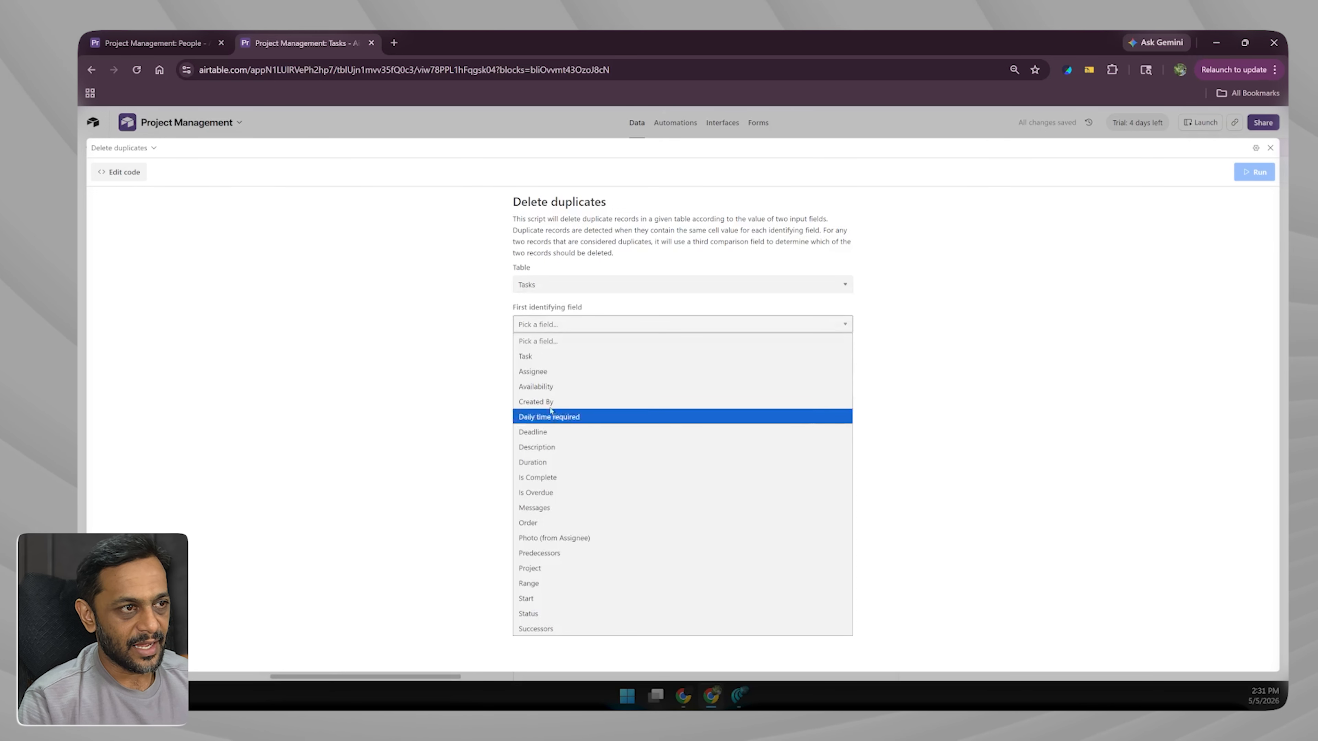
{"action": "left_click", "coordinate": [552, 359]}
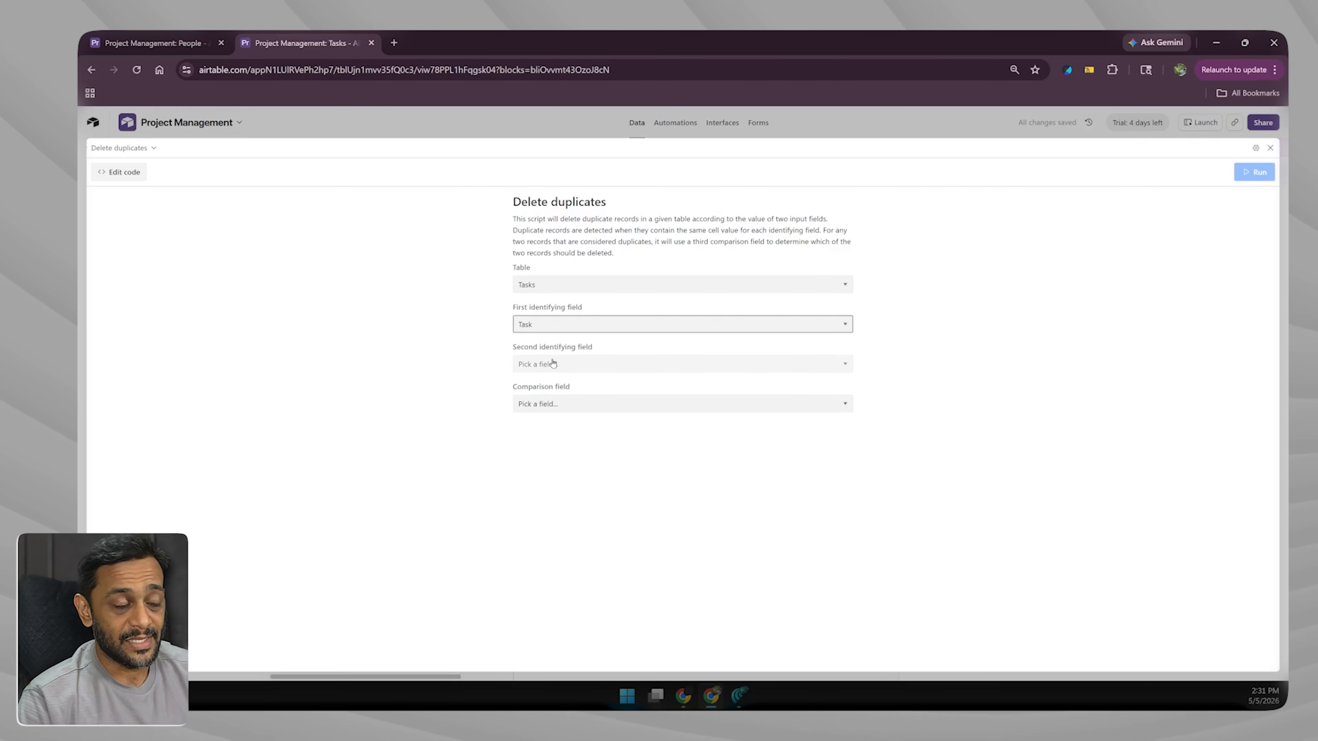
- Try to choose a second identifying field and a comparison field for the Delete duplicates script
{"action": "left_click", "coordinate": [553, 364]}
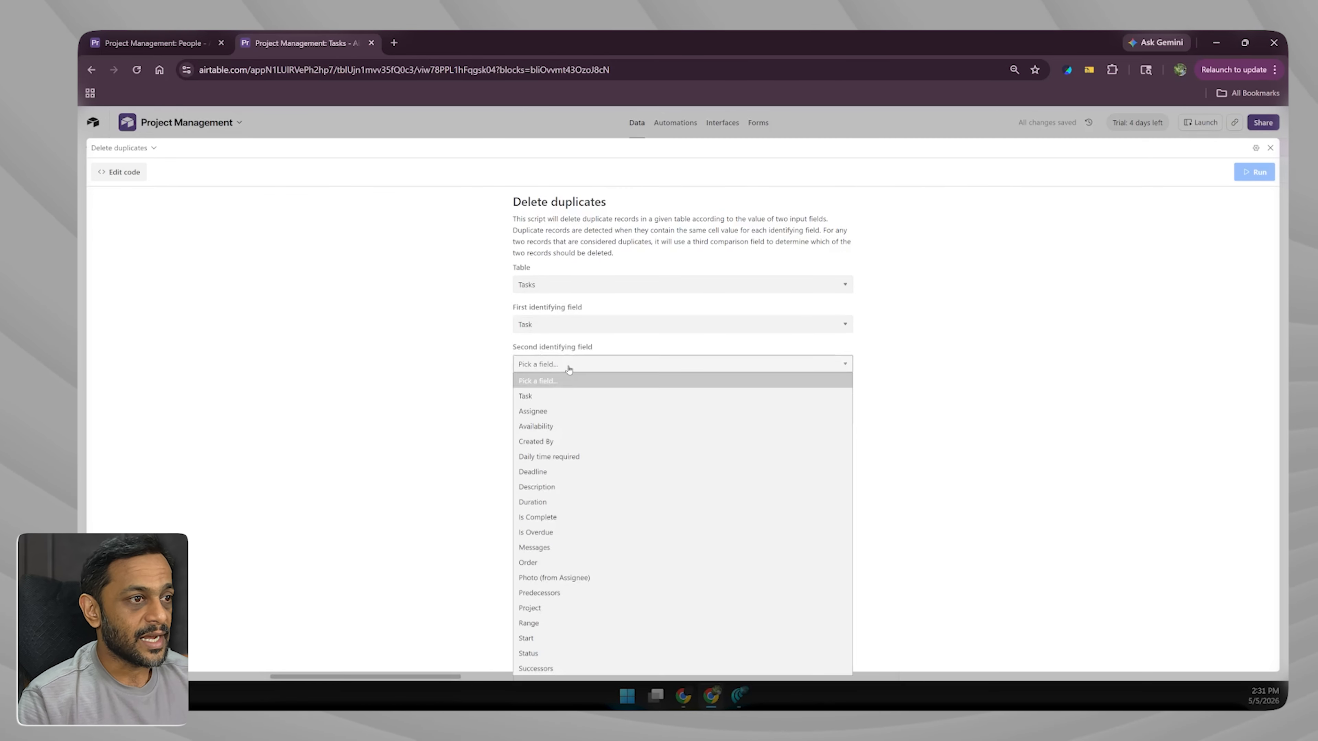
{"action": "left_click", "coordinate": [554, 444]}
{"action": "left_click", "coordinate": [552, 404]}
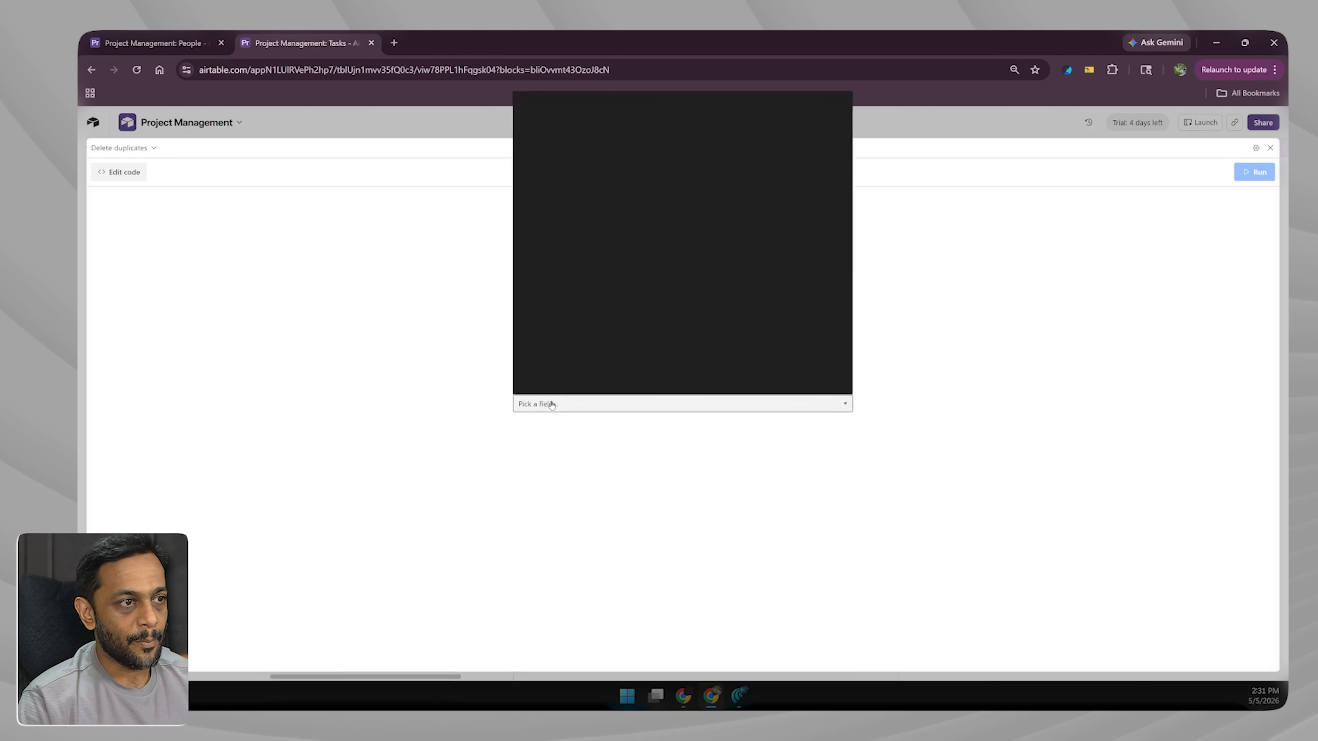
{"action": "left_click", "coordinate": [589, 358]}
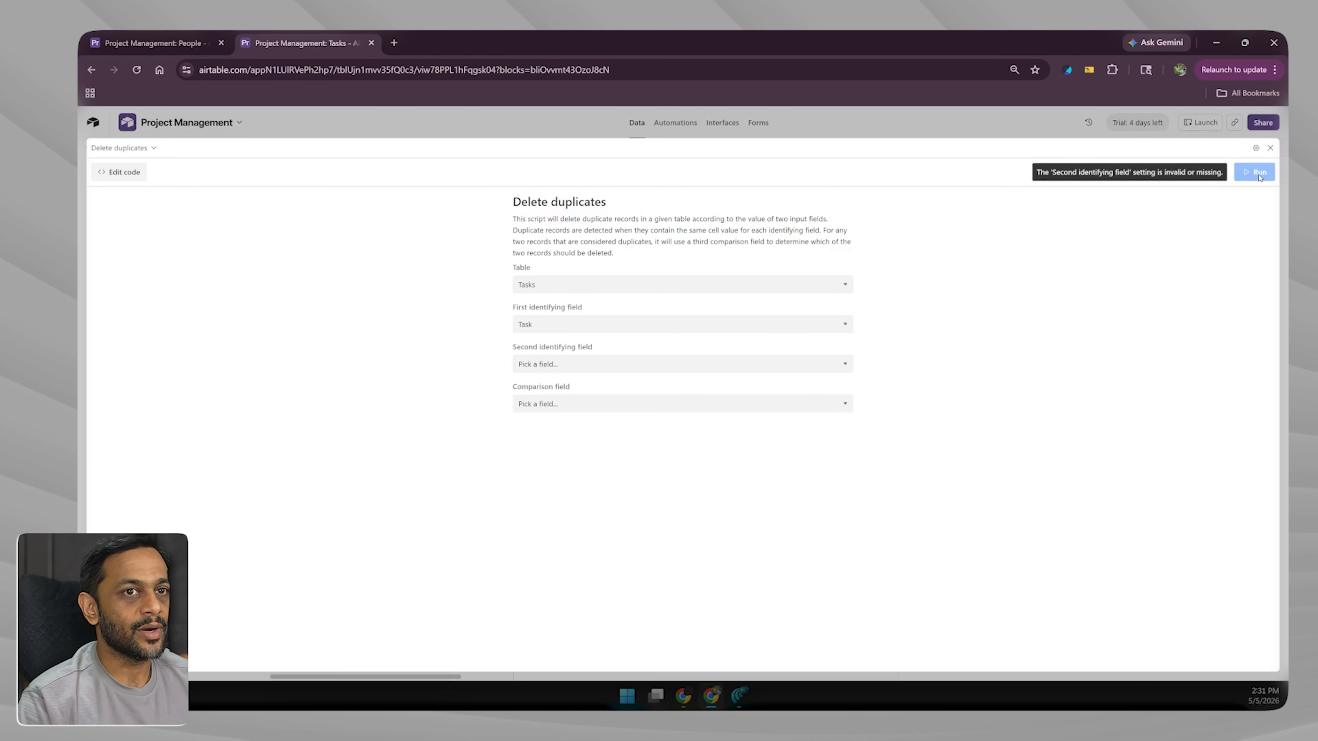
- Return to the base and look over the Chart, CSV import and Delete duplicates extensions on Dashboard 1
{"action": "left_click", "coordinate": [1270, 148]}
{"action": "scroll", "coordinate": [1118, 521], "scroll_direction": "down", "scroll_amount": 2}
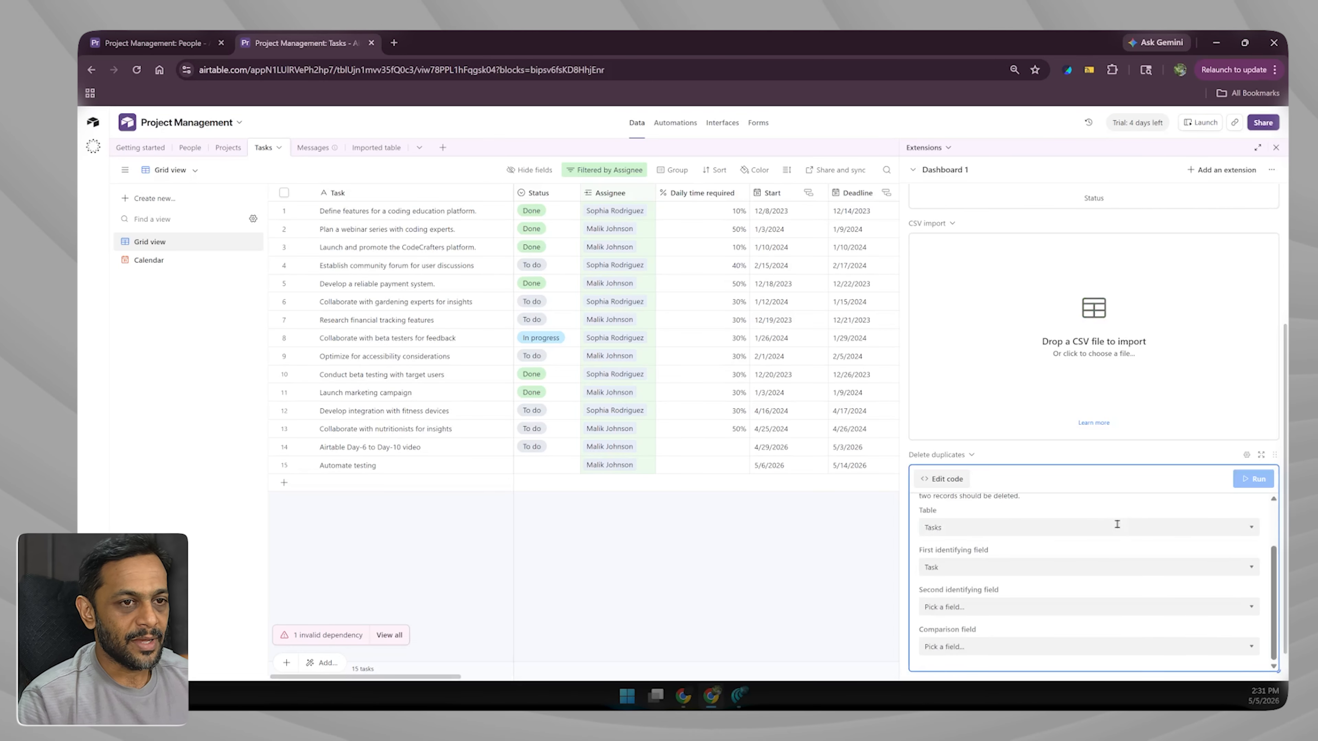
{"action": "scroll", "coordinate": [998, 459], "scroll_direction": "down", "scroll_amount": 1}
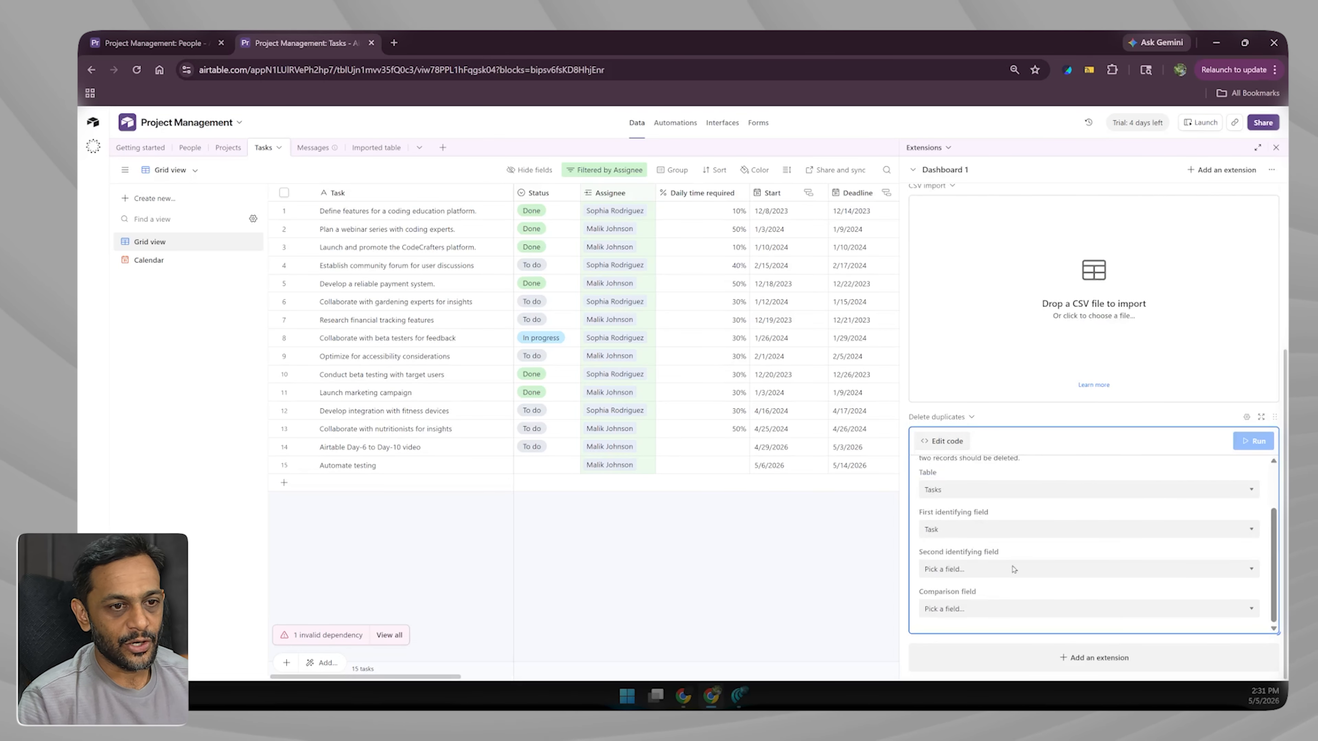
{"action": "scroll", "coordinate": [1058, 567], "scroll_direction": "up", "scroll_amount": 2}
{"action": "scroll", "coordinate": [1058, 566], "scroll_direction": "up", "scroll_amount": 3}
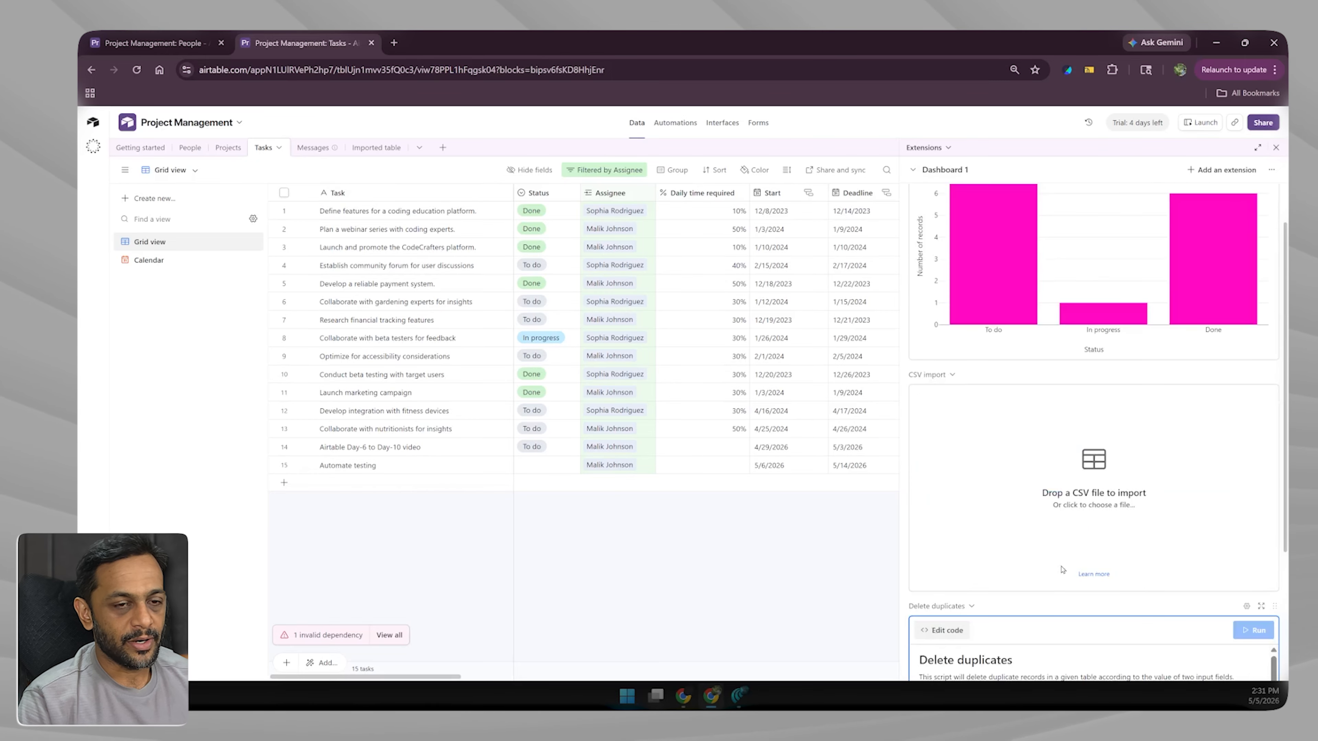
{"action": "scroll", "coordinate": [1054, 555], "scroll_direction": "up", "scroll_amount": 1}
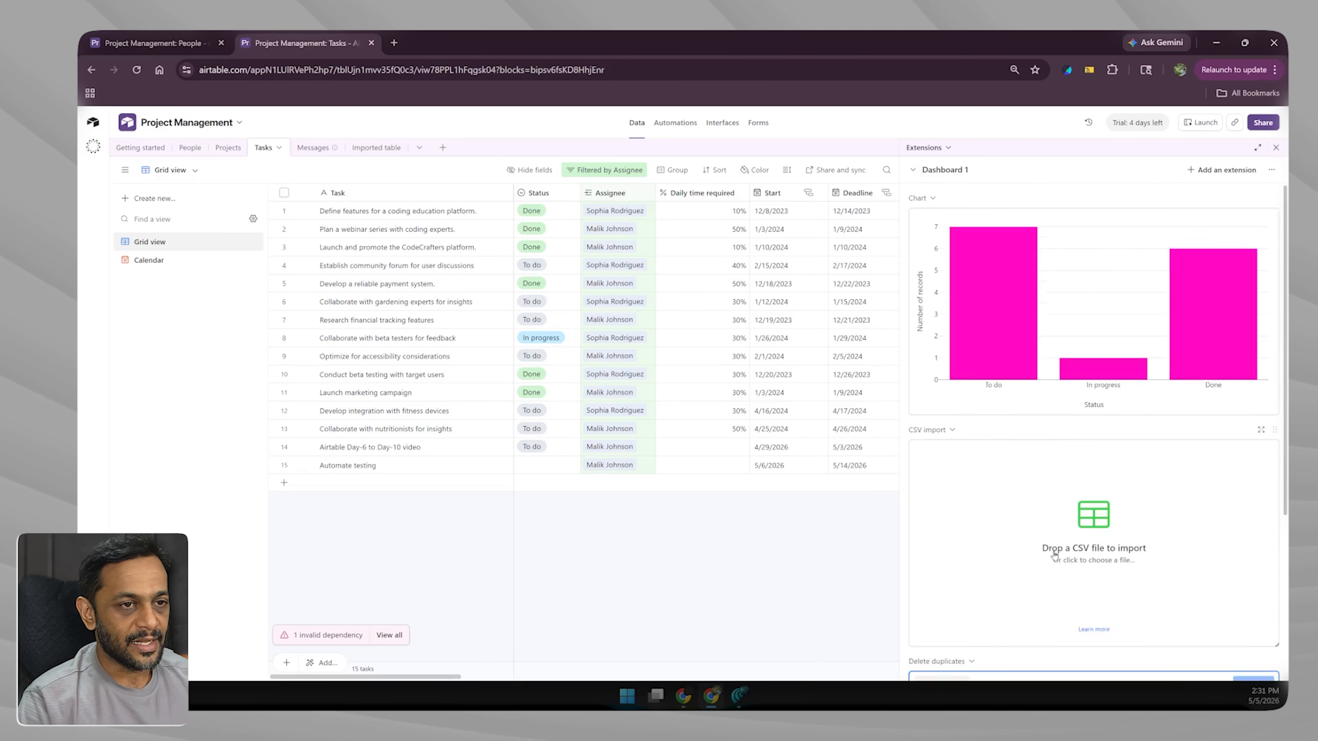
{"action": "scroll", "coordinate": [1072, 489], "scroll_direction": "down", "scroll_amount": 4}
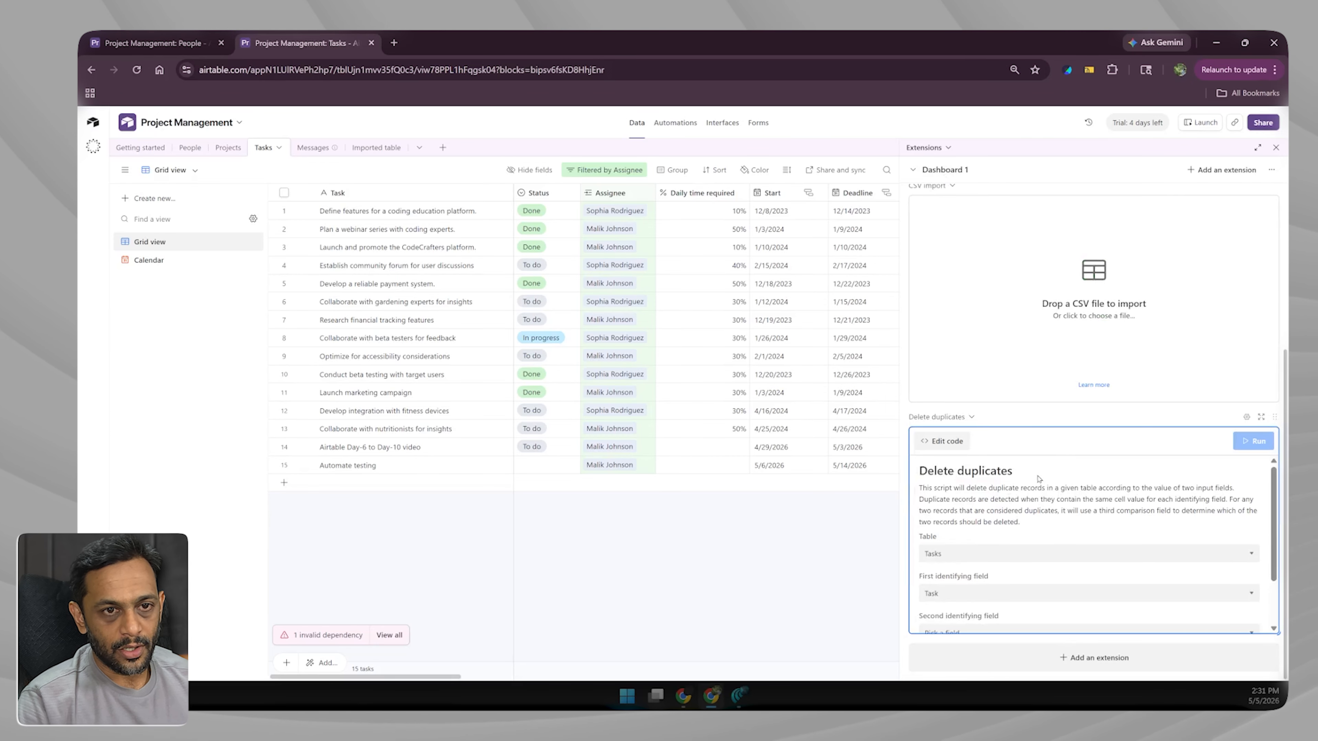
- Add a second extensions dashboard to the base, keeping its default name
{"action": "left_click", "coordinate": [937, 170]}
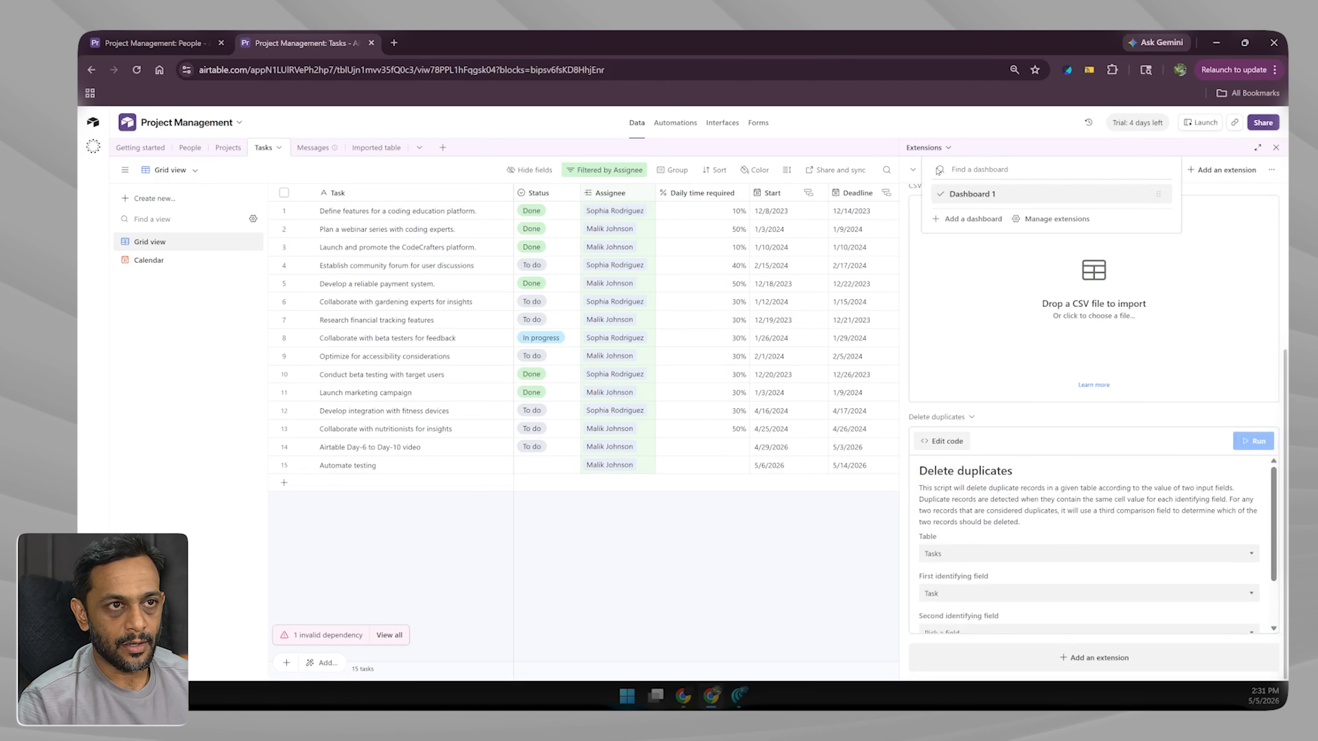
{"action": "left_click", "coordinate": [961, 219]}
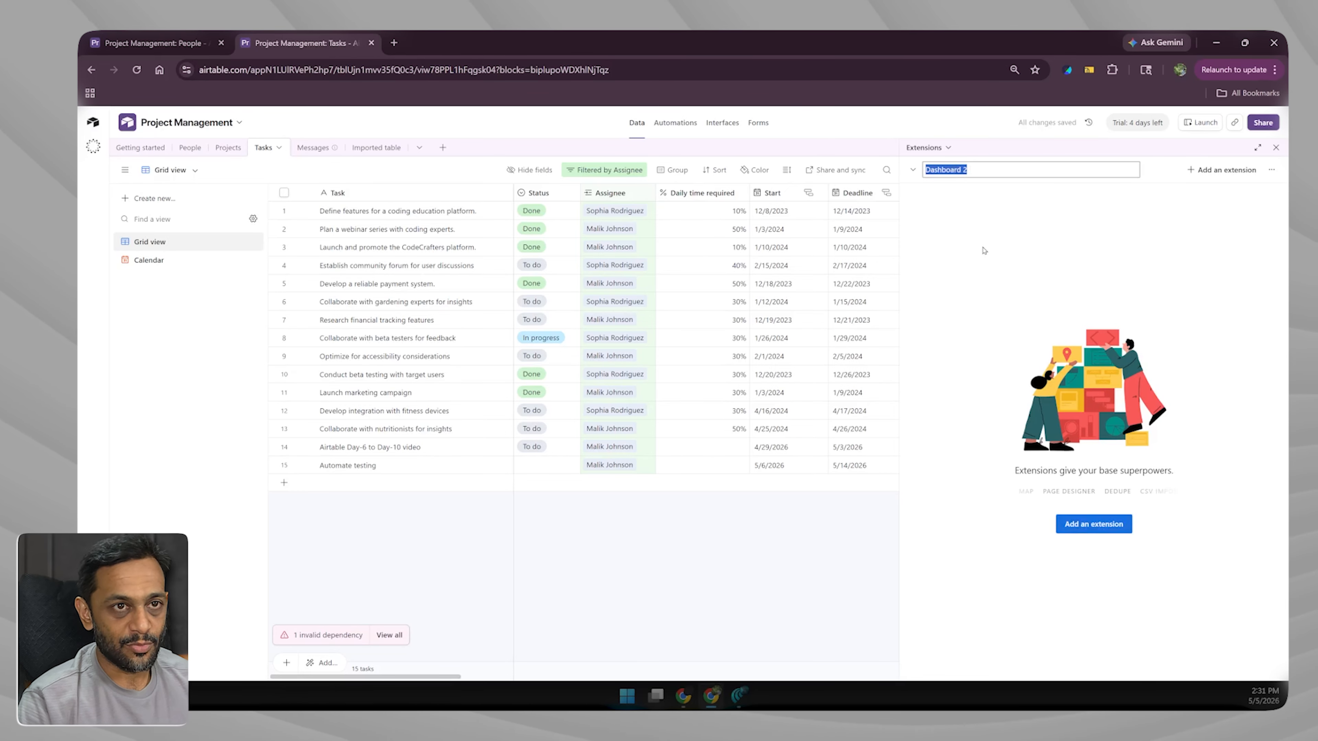
{"action": "key", "text": "Return"}
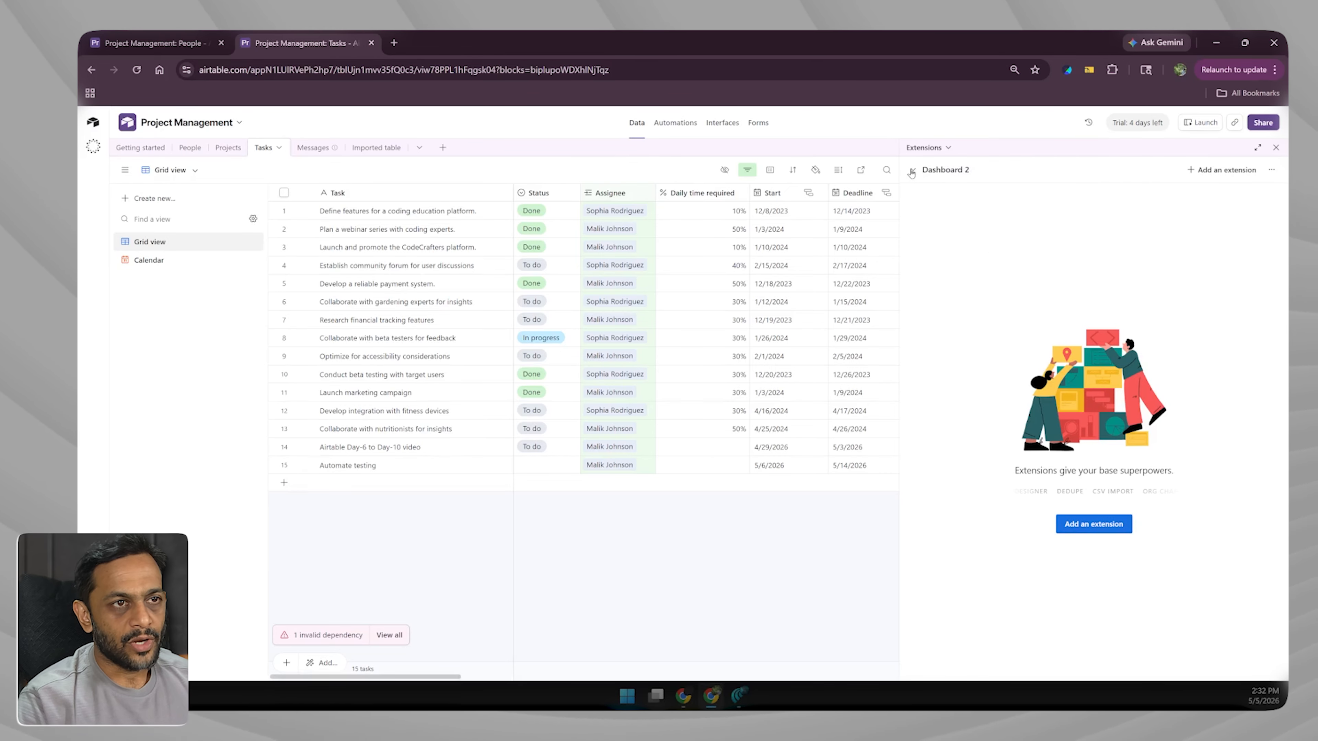
- Move the Delete duplicates extension from Dashboard 1 to Dashboard 2 in the extension management list
{"action": "left_click", "coordinate": [915, 172]}
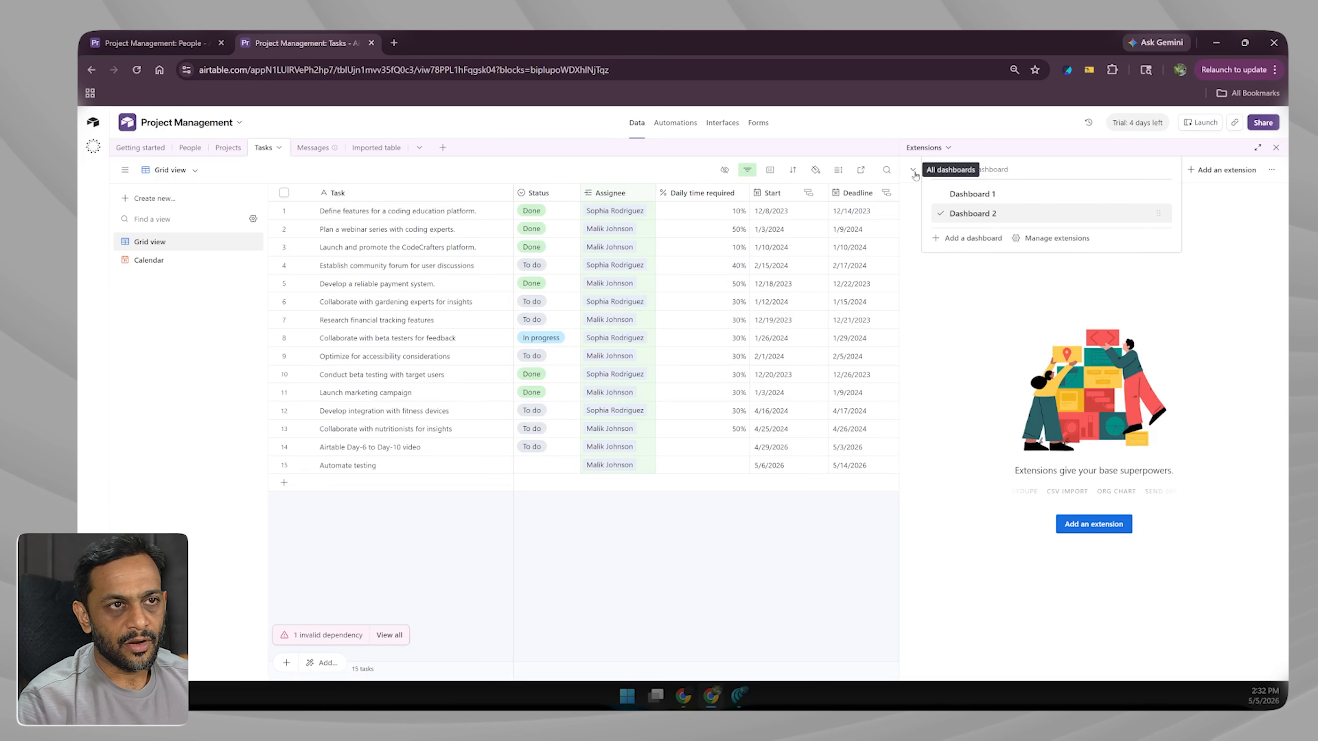
{"action": "left_click", "coordinate": [1053, 238]}
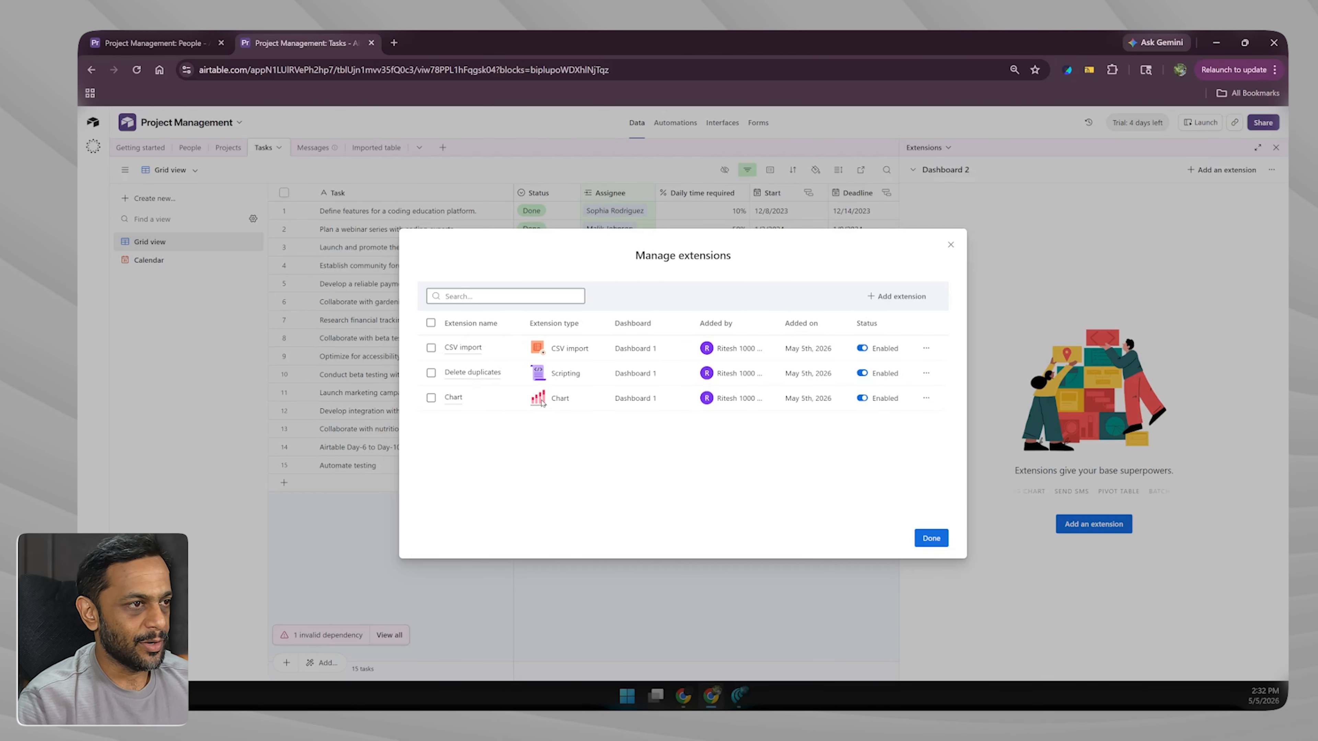
{"action": "left_click", "coordinate": [926, 374]}
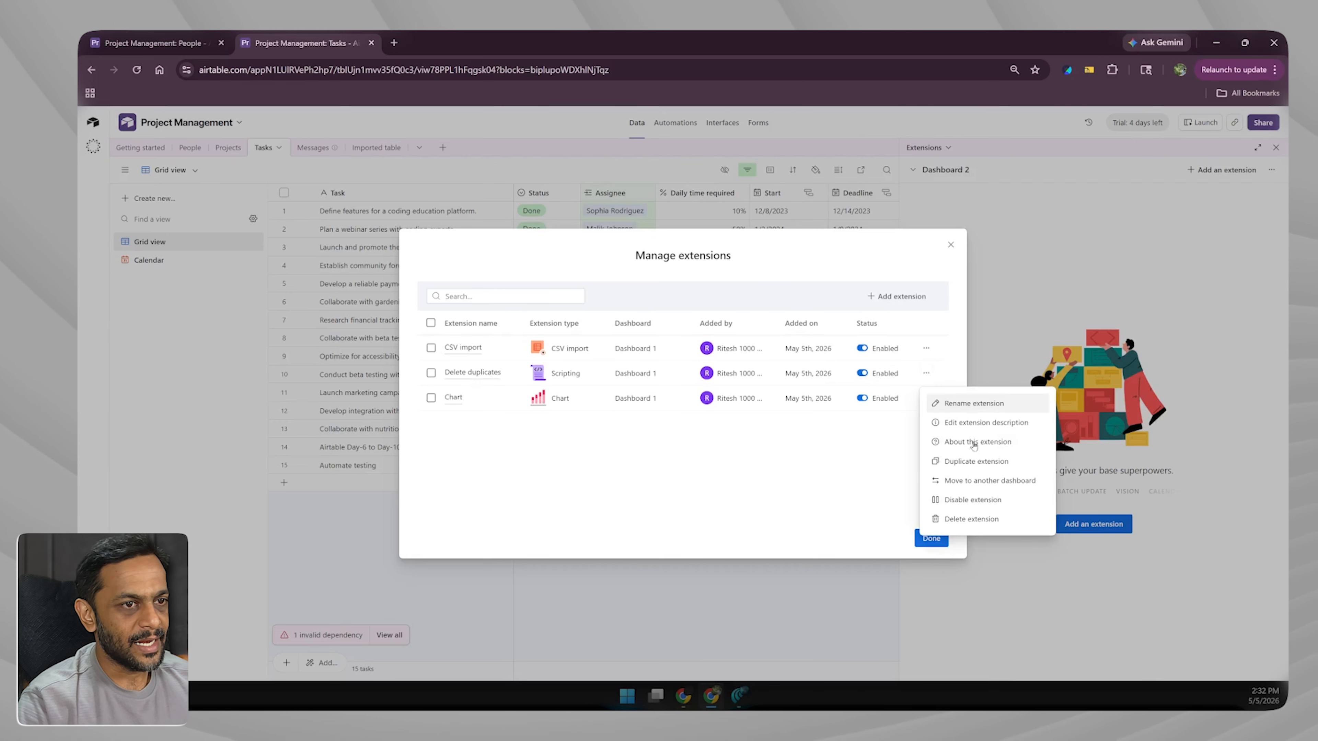
{"action": "left_click", "coordinate": [978, 481]}
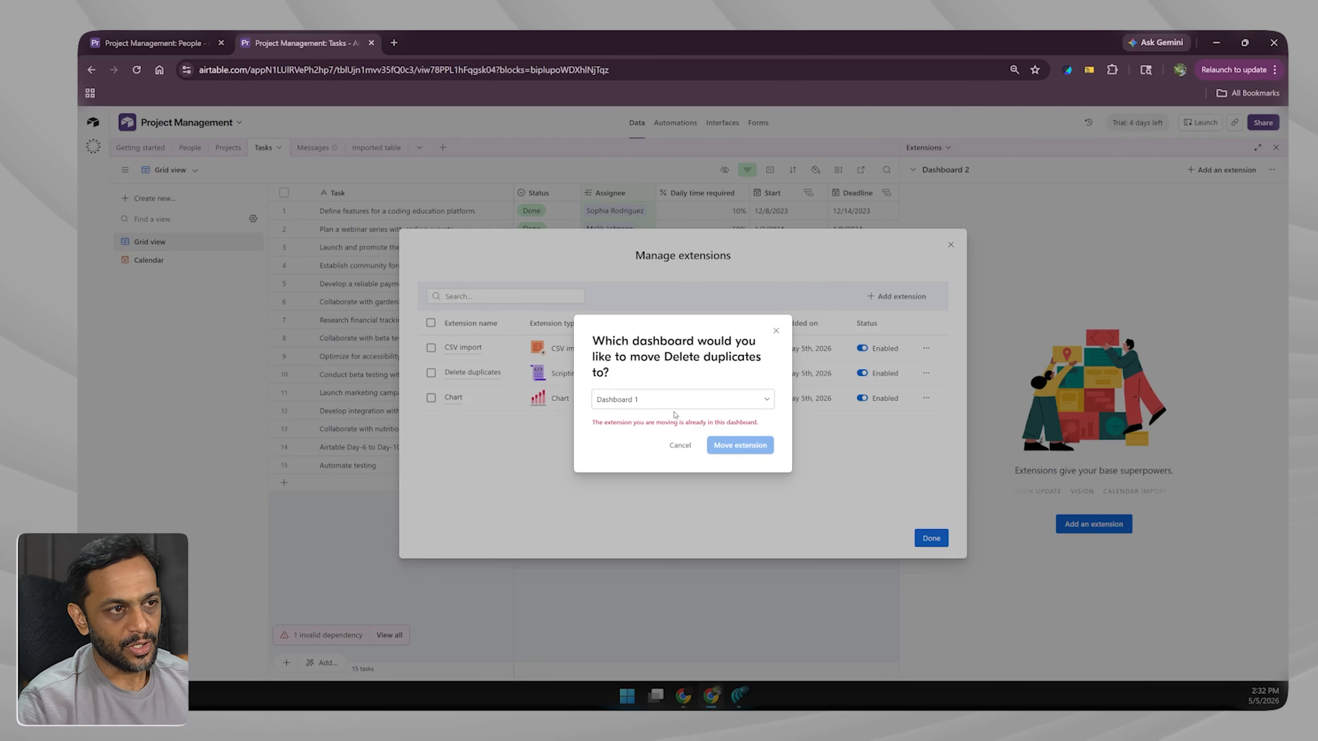
{"action": "left_click", "coordinate": [679, 399]}
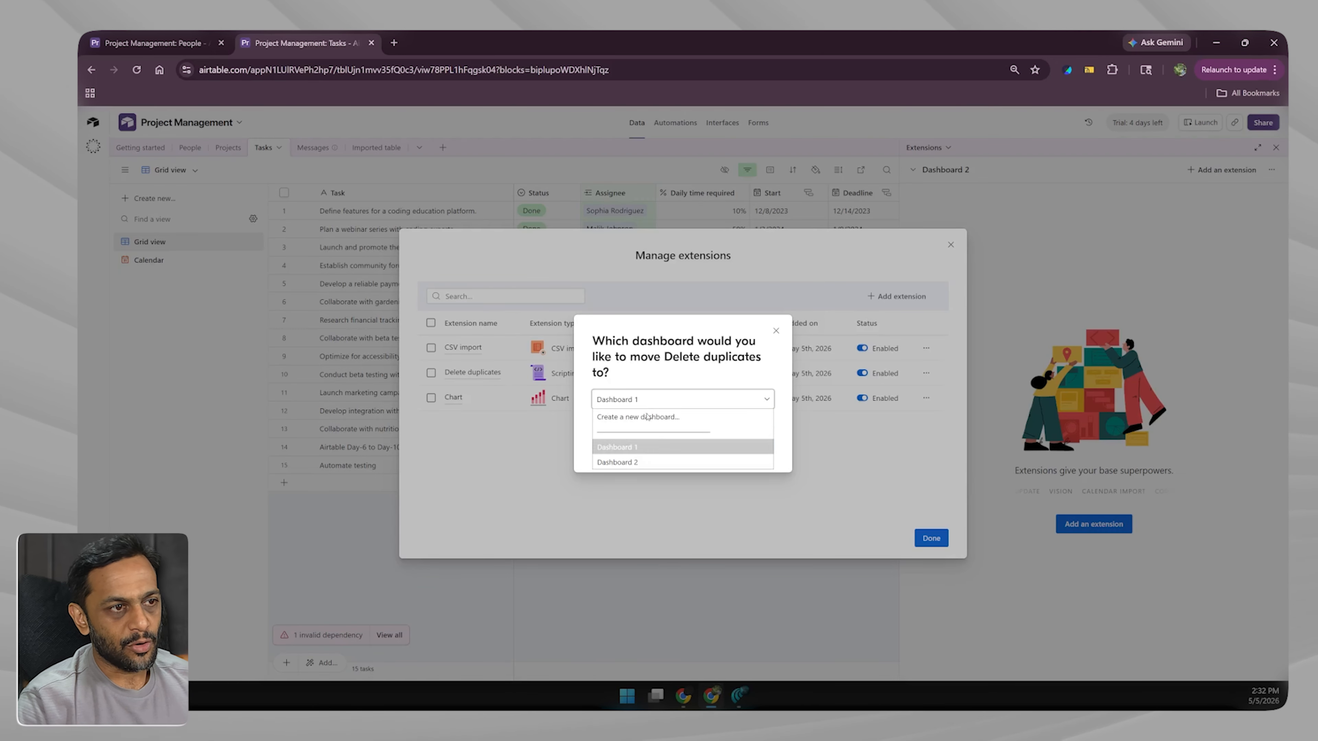
{"action": "left_click", "coordinate": [633, 462]}
{"action": "left_click", "coordinate": [740, 441]}
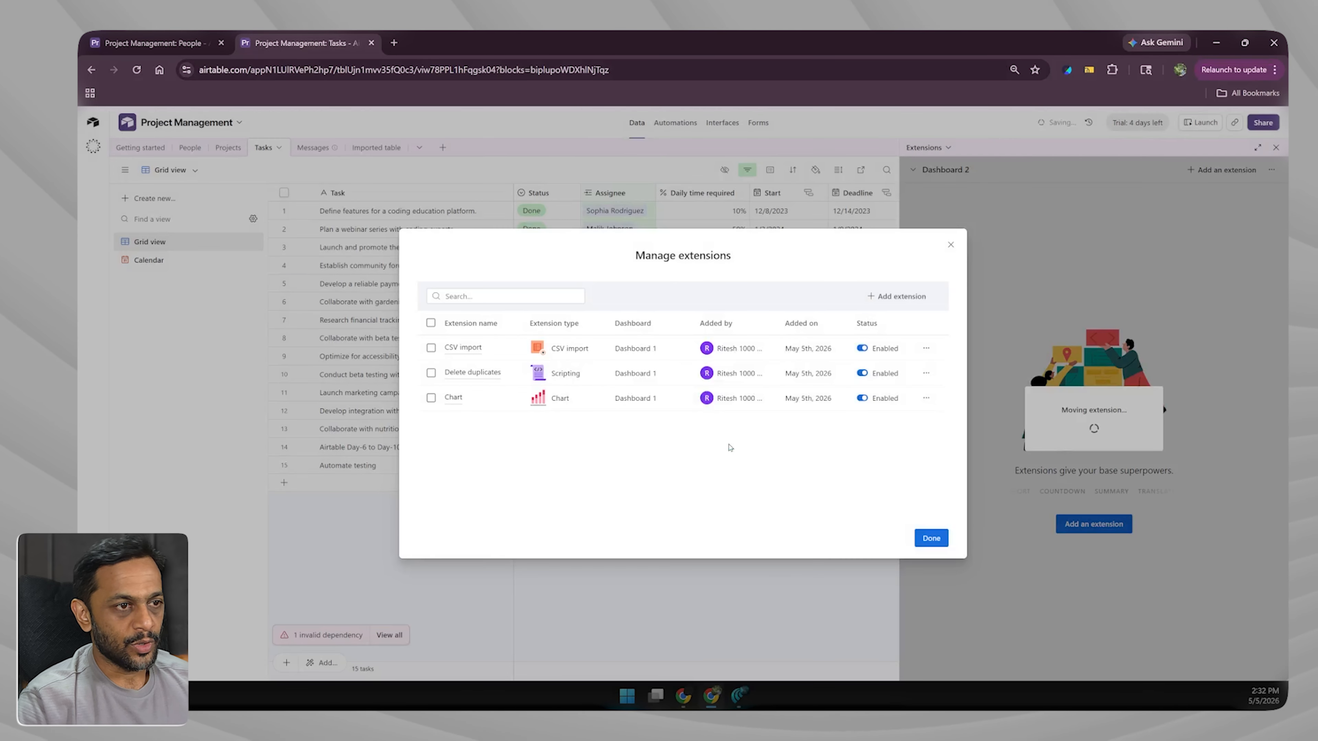
- Close the extension management list and check the extensions on Dashboard 1, then return to Dashboard 2
{"action": "left_click", "coordinate": [932, 538]}
{"action": "left_click", "coordinate": [953, 174]}
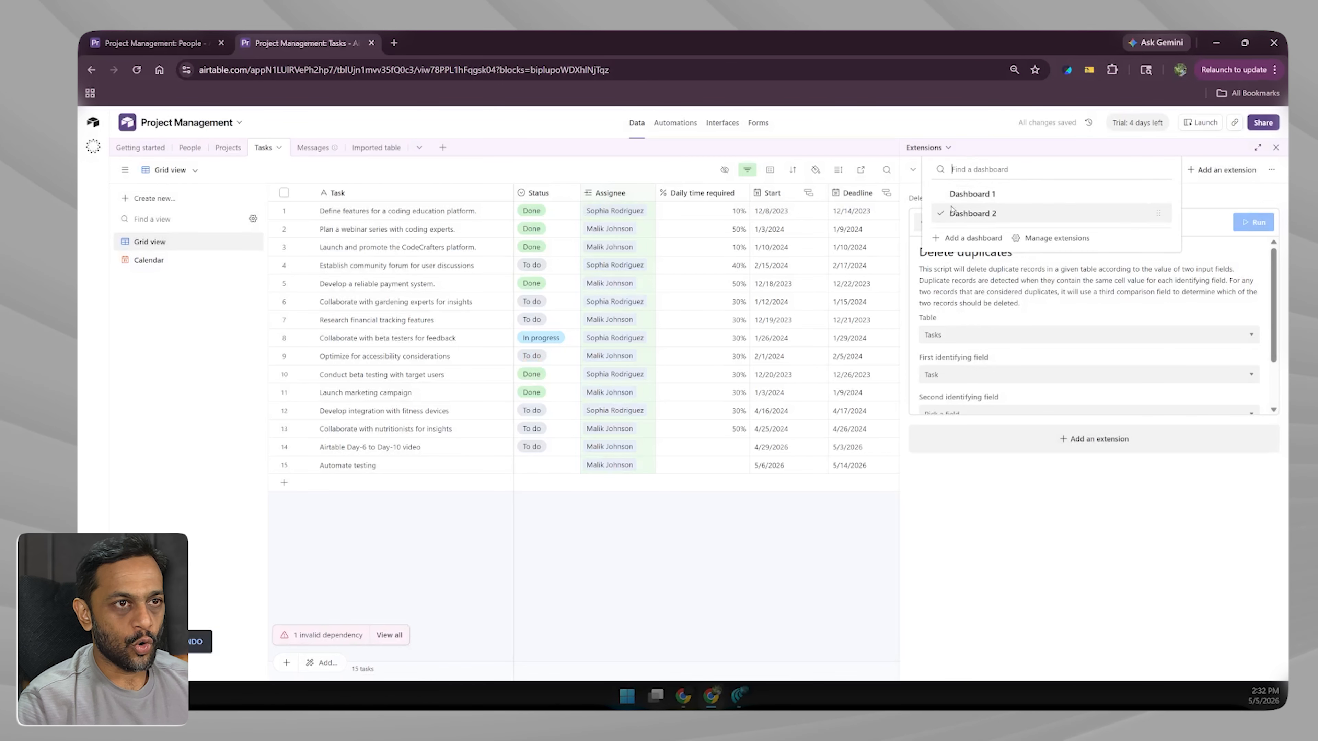
{"action": "left_click", "coordinate": [976, 188]}
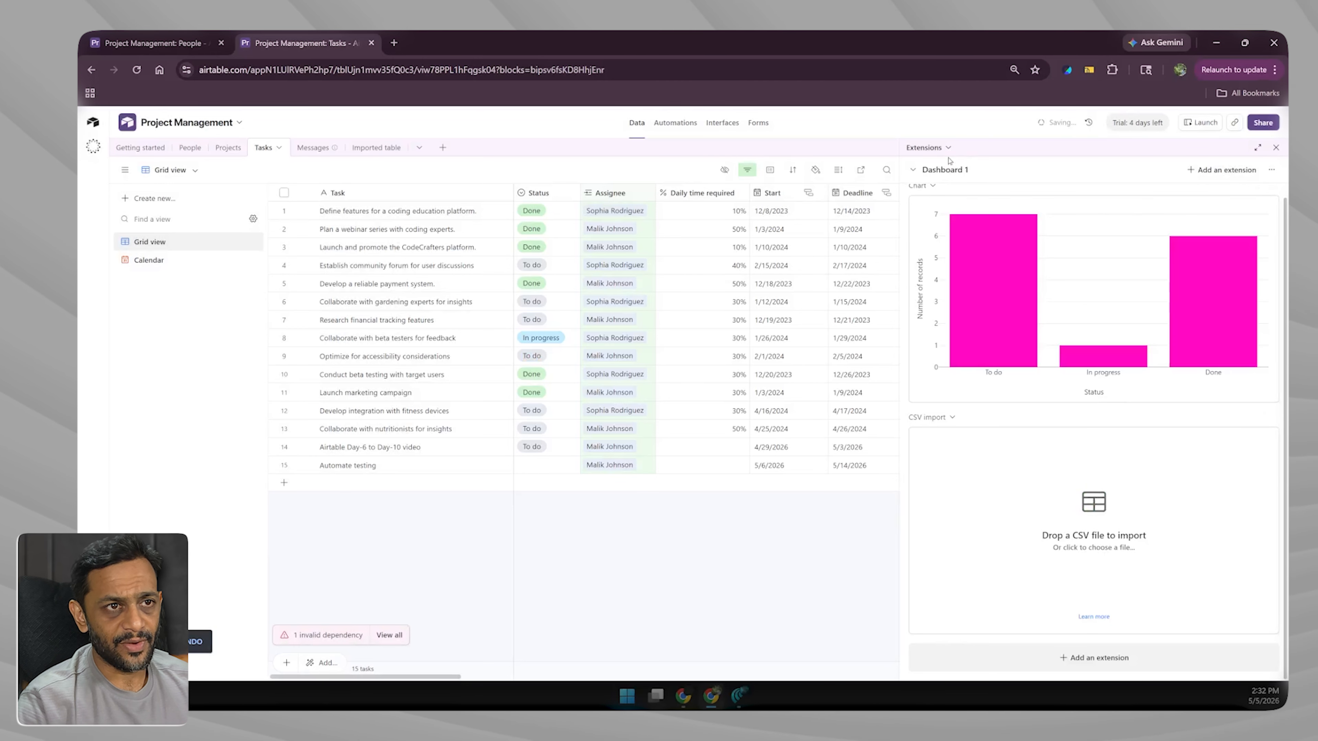
{"action": "left_click", "coordinate": [949, 170]}
{"action": "left_click", "coordinate": [968, 214]}
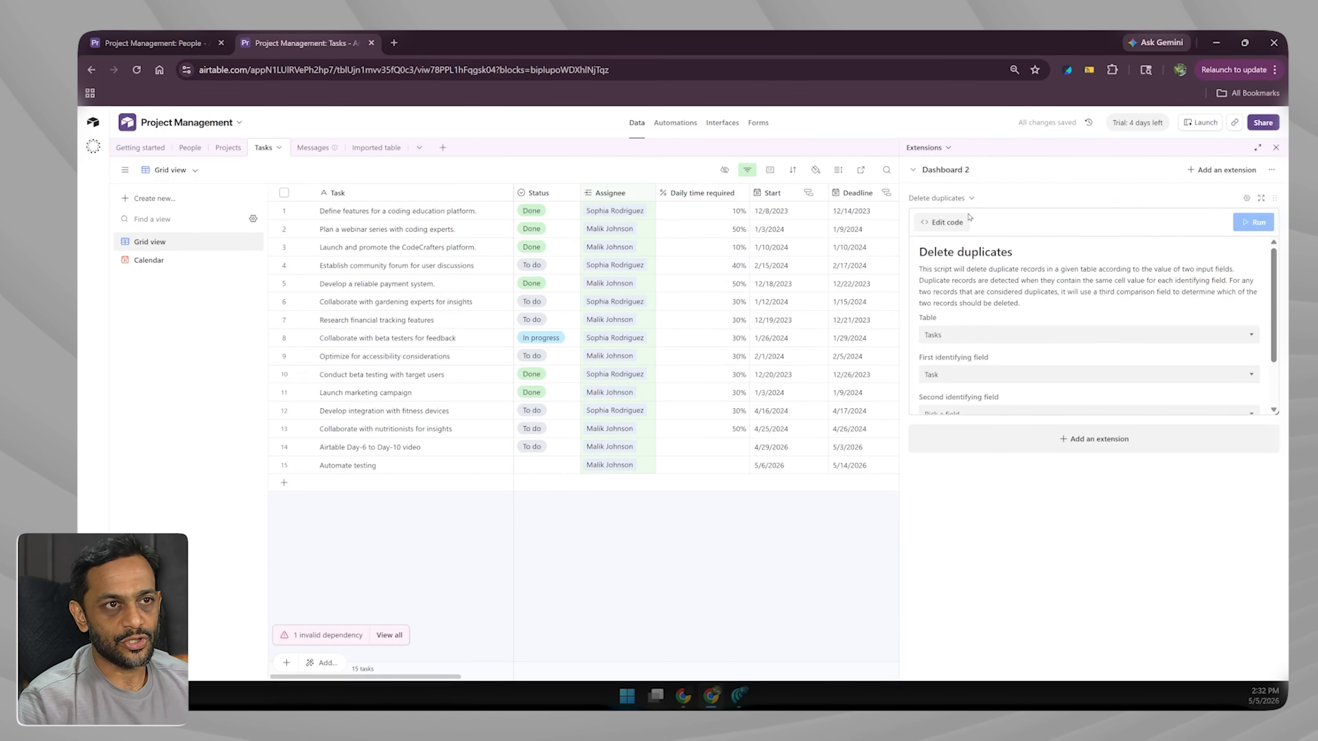
- Add the Convert attachments to URLs script from the Marketplace to Dashboard 2 and try choosing its source table
{"action": "left_click", "coordinate": [1100, 439]}
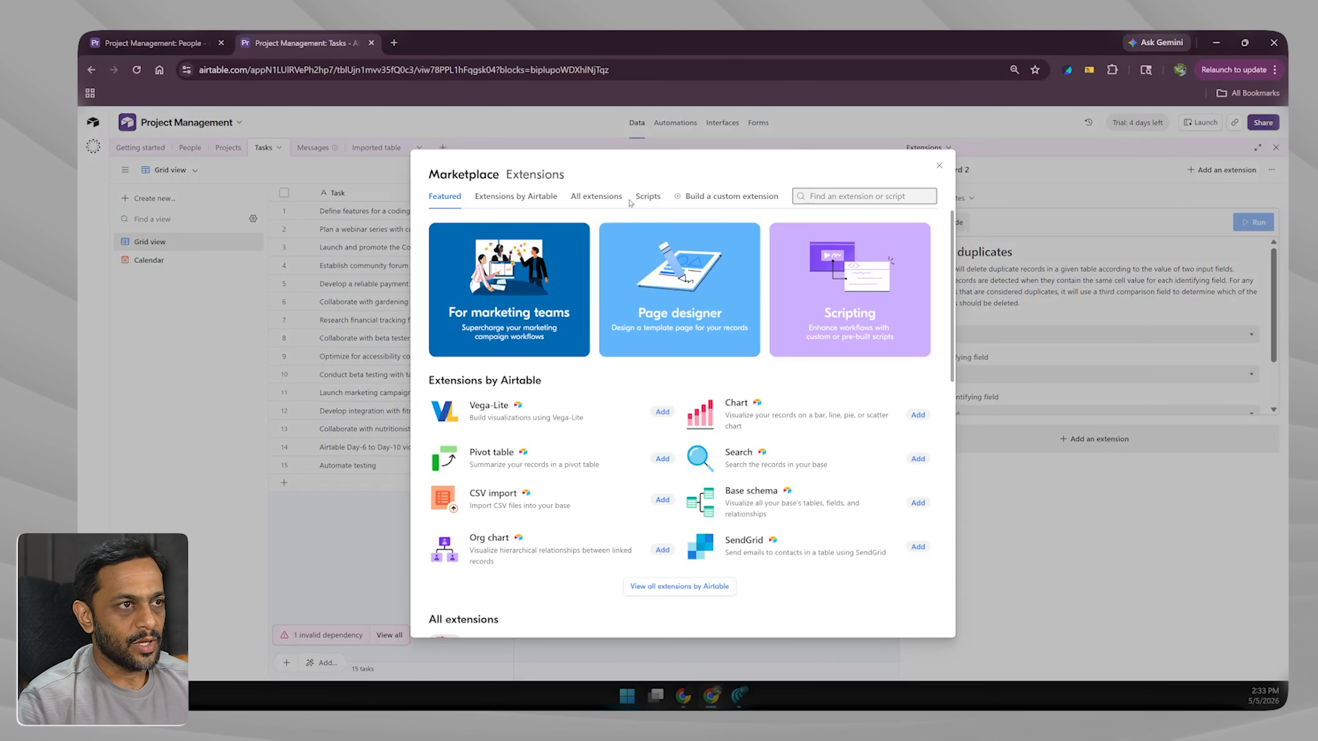
{"action": "left_click", "coordinate": [648, 197]}
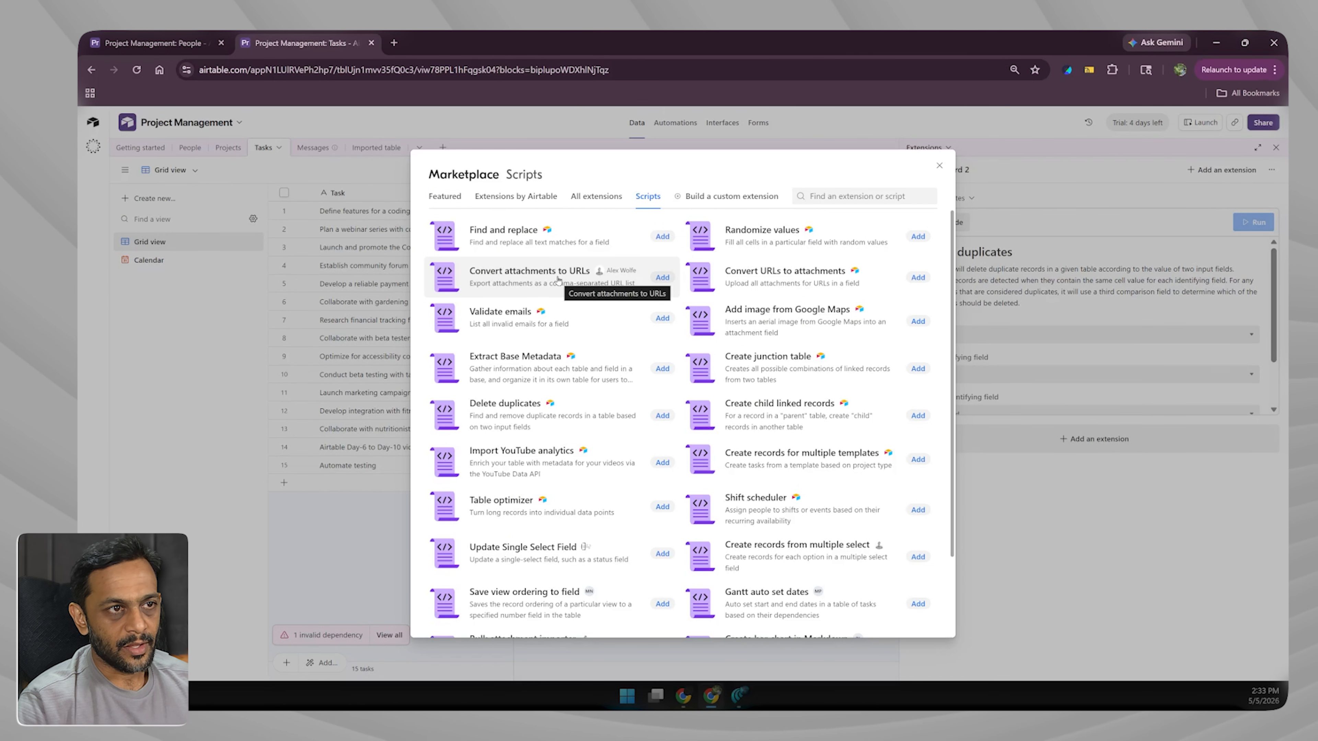
{"action": "left_click", "coordinate": [662, 278]}
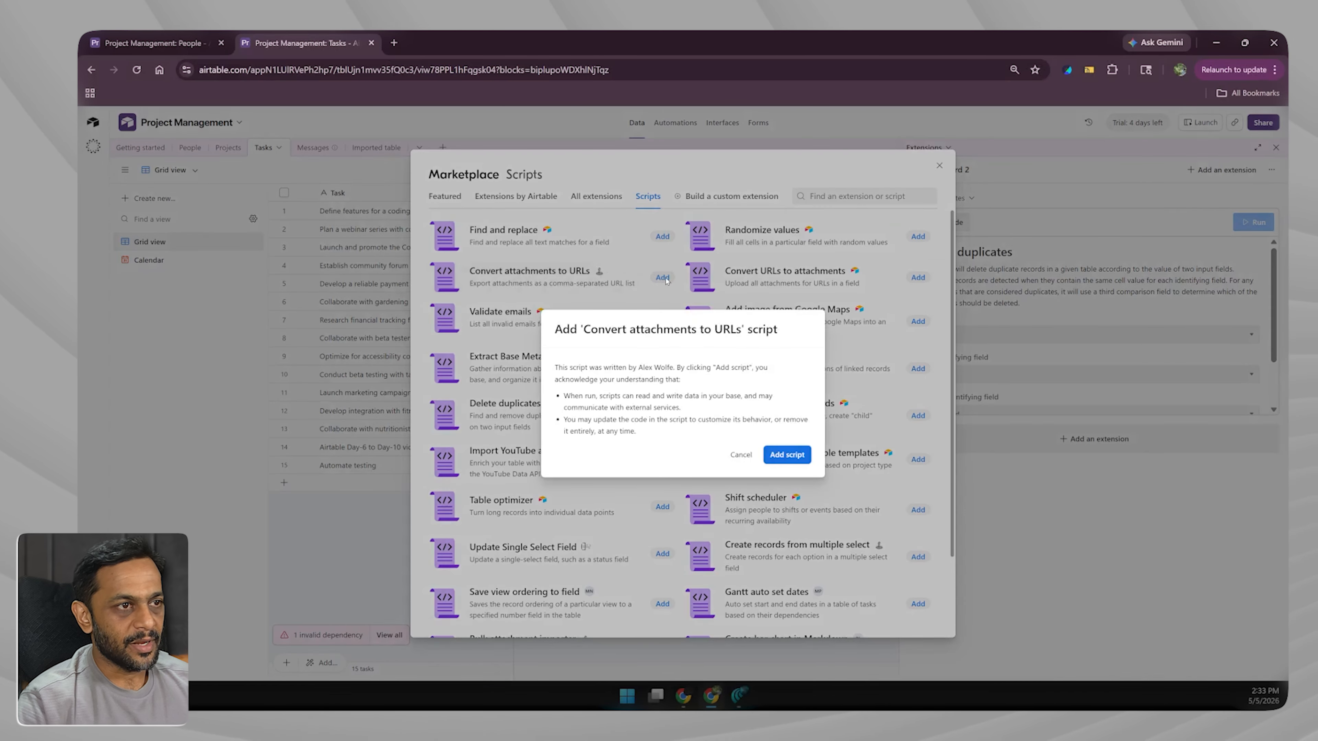
{"action": "left_click", "coordinate": [786, 455]}
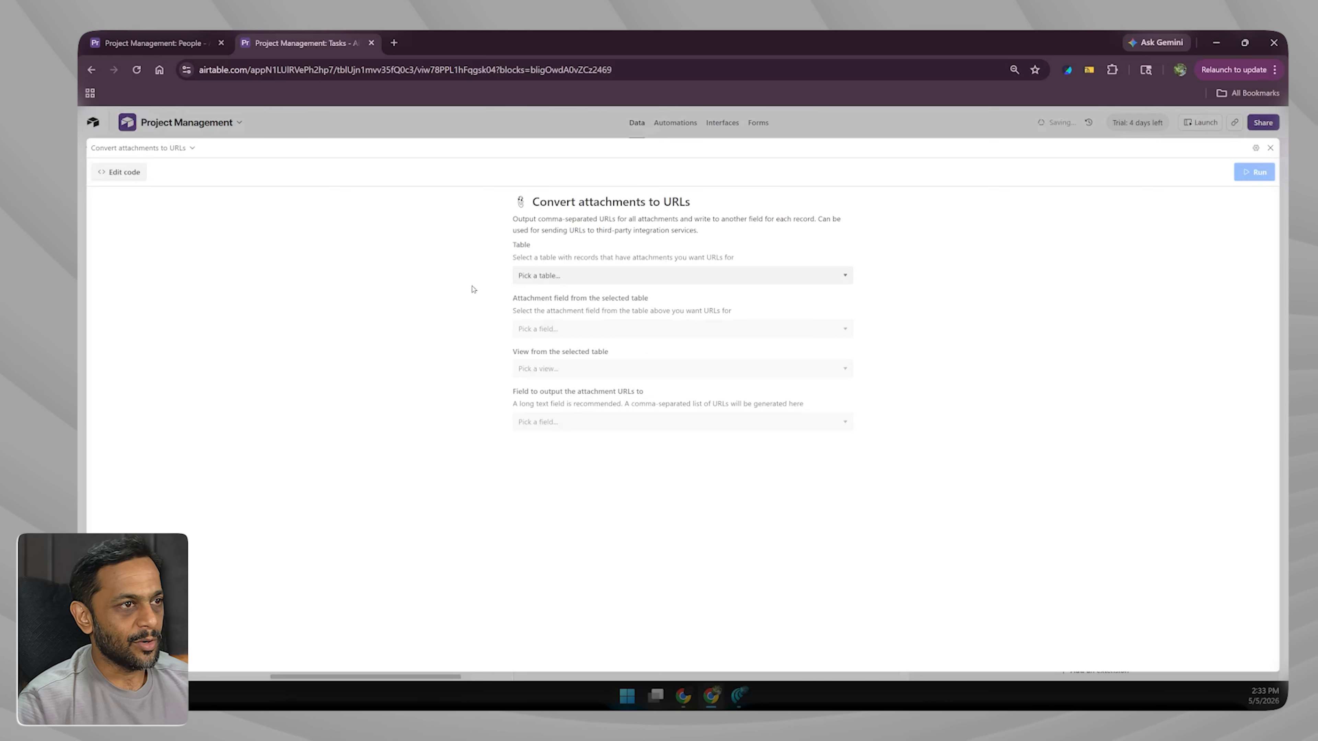
{"action": "left_click", "coordinate": [534, 276]}
{"action": "left_click", "coordinate": [551, 324]}
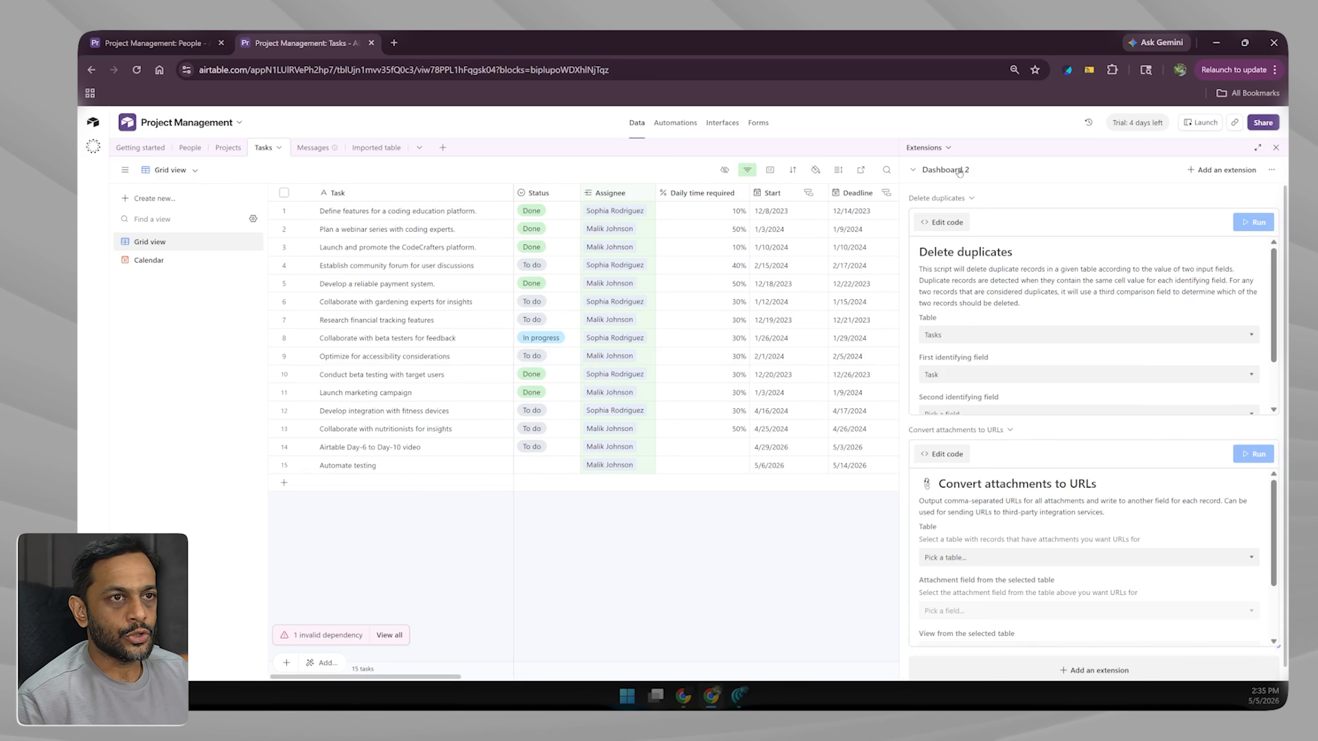
- Load a CSV file into the CSV import extension on Dashboard 1 and expand the extension to full screen
{"action": "left_click", "coordinate": [929, 148]}
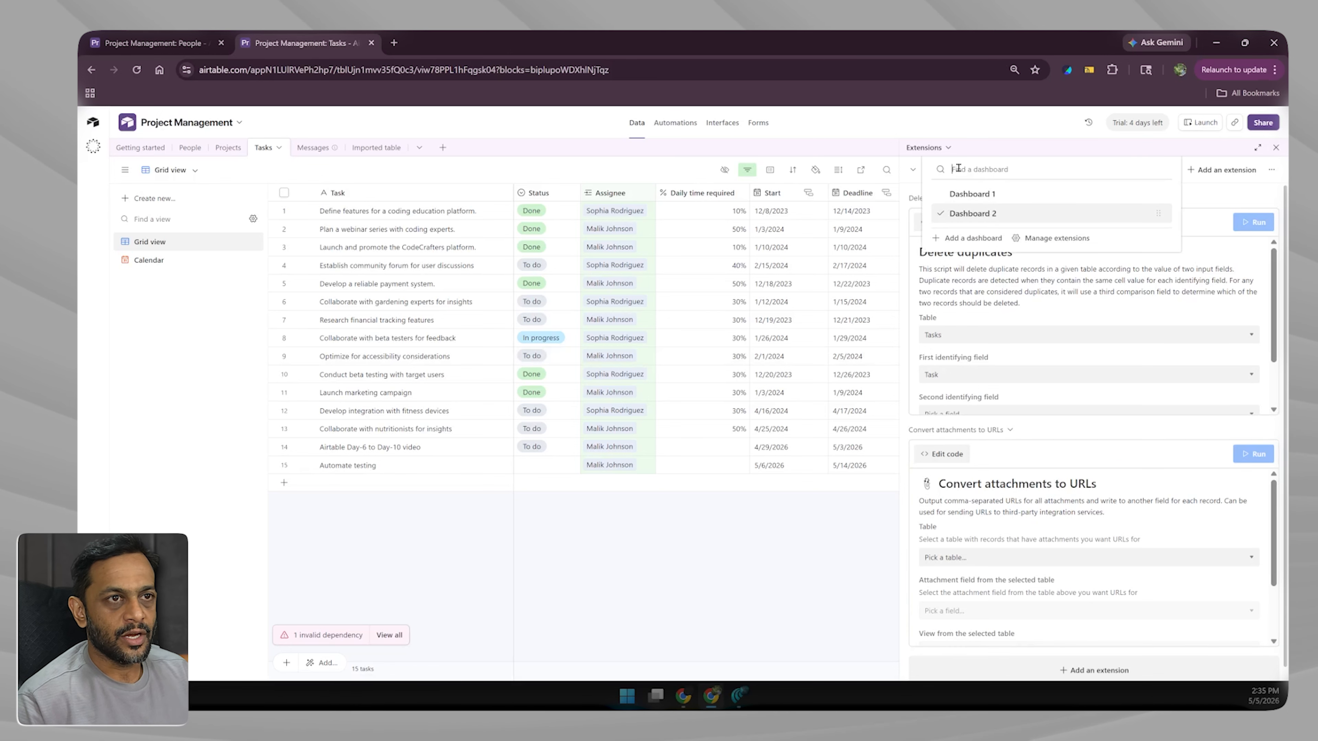
{"action": "left_click", "coordinate": [972, 194]}
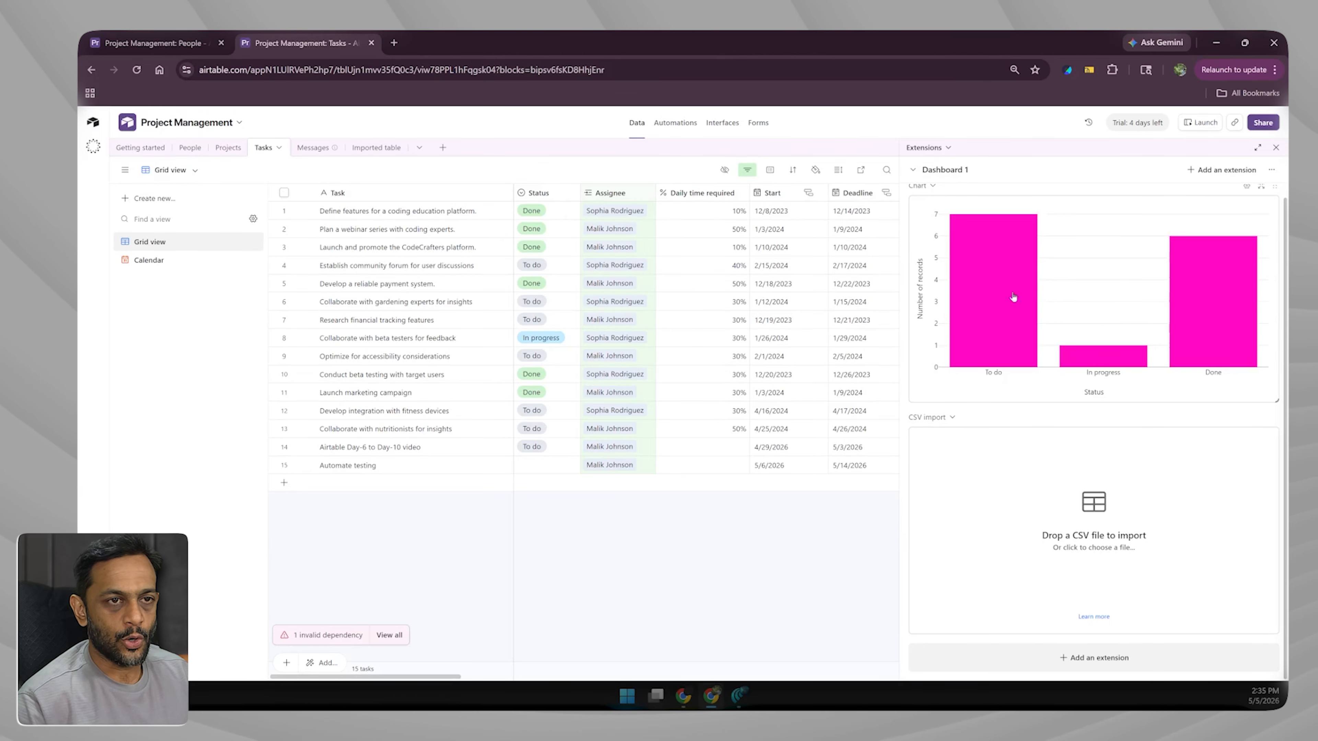
{"action": "mouse_move", "coordinate": [1007, 363]}
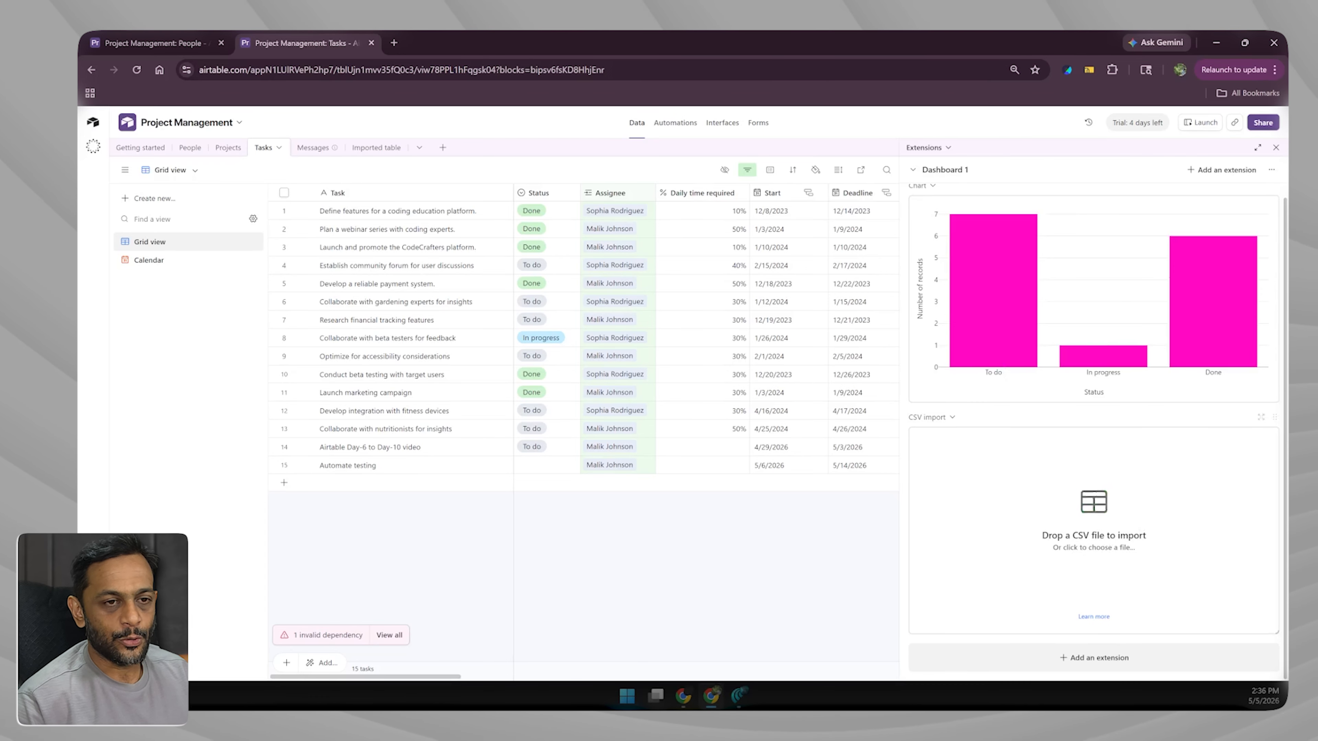
{"action": "left_click_drag", "start_coordinate": [1099, 380], "coordinate": [1078, 501]}
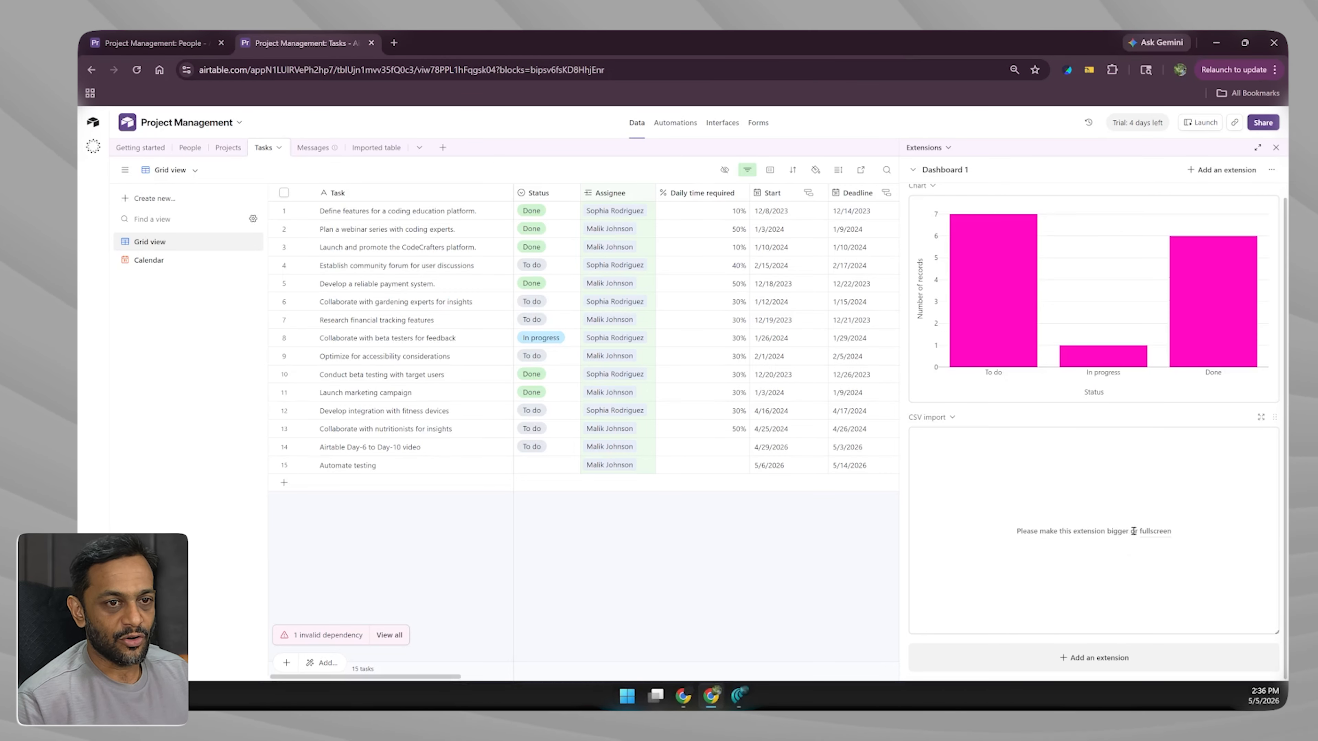
{"action": "left_click", "coordinate": [1260, 417]}
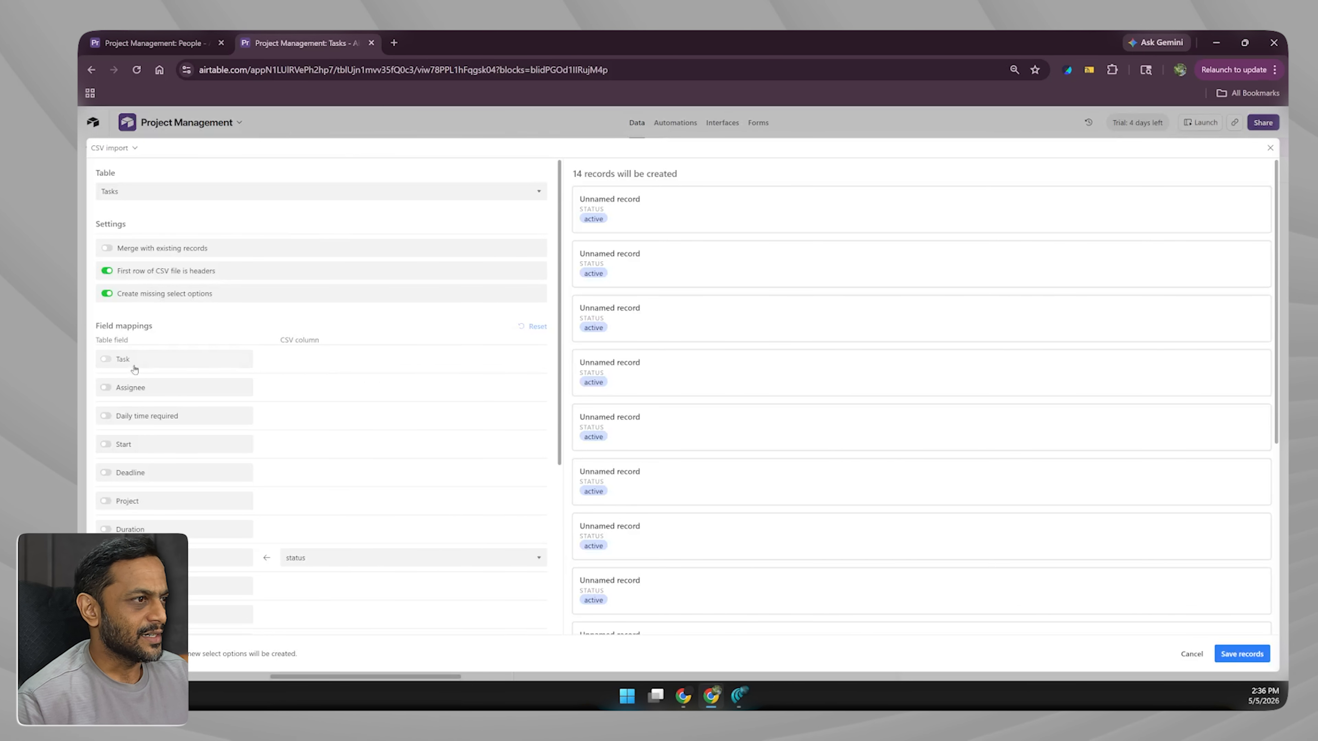
- Set People as the import table, review the name, role and email field mappings, and save the CSV records
{"action": "left_click", "coordinate": [123, 196]}
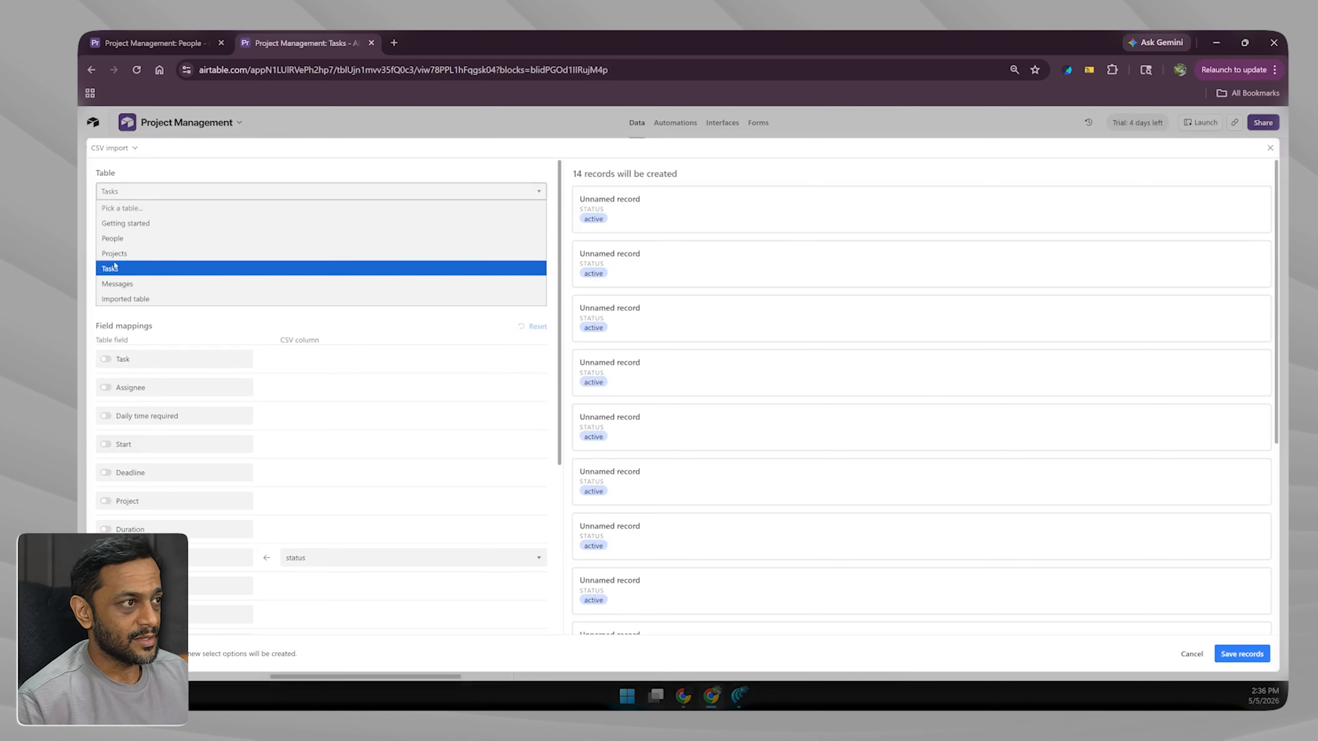
{"action": "left_click", "coordinate": [114, 240]}
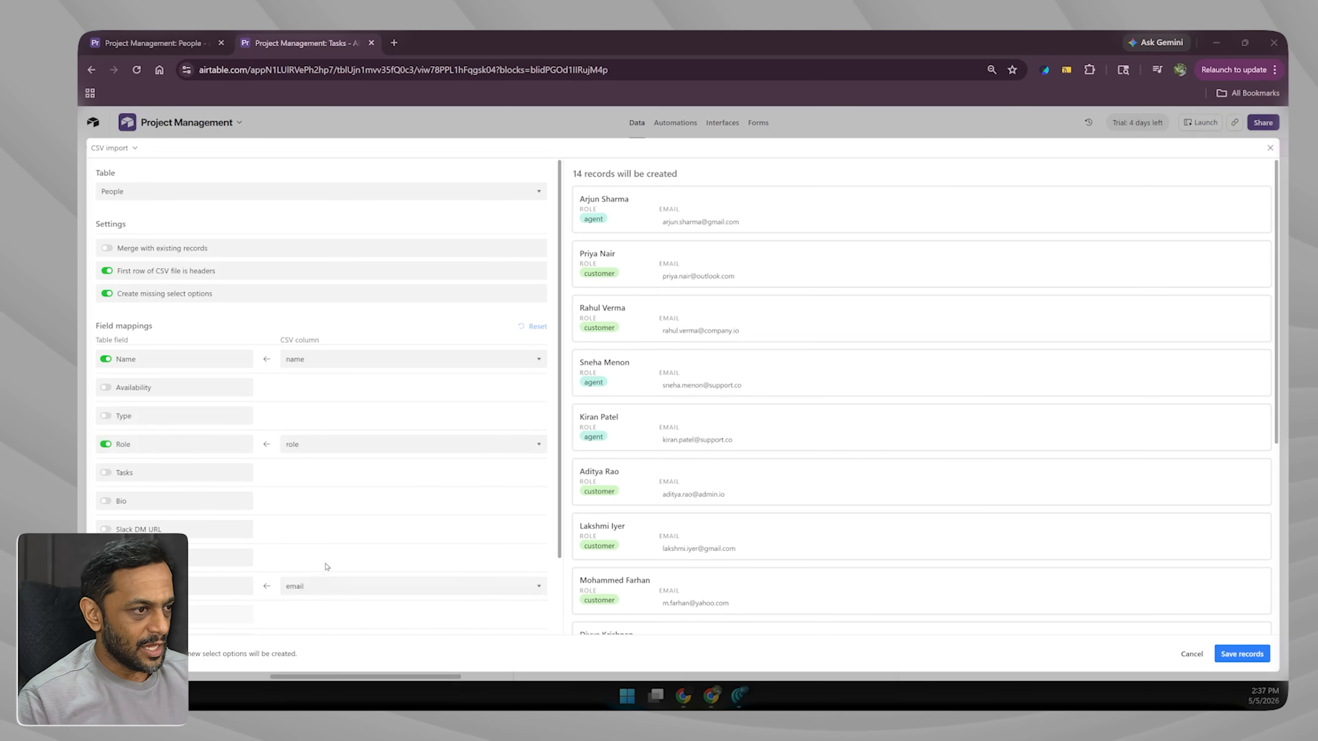
{"action": "scroll", "coordinate": [326, 567], "scroll_direction": "down", "scroll_amount": 2}
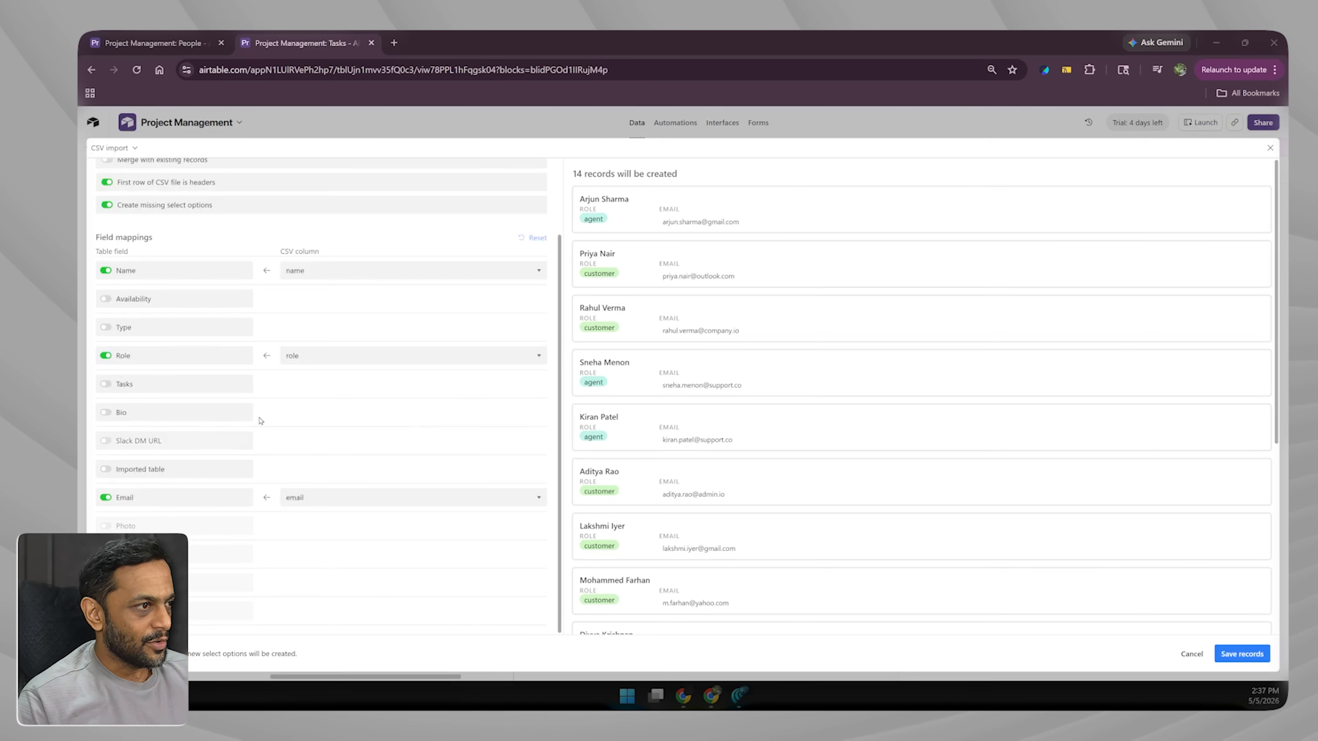
{"action": "scroll", "coordinate": [349, 414], "scroll_direction": "up", "scroll_amount": 2}
{"action": "scroll", "coordinate": [350, 414], "scroll_direction": "down", "scroll_amount": 2}
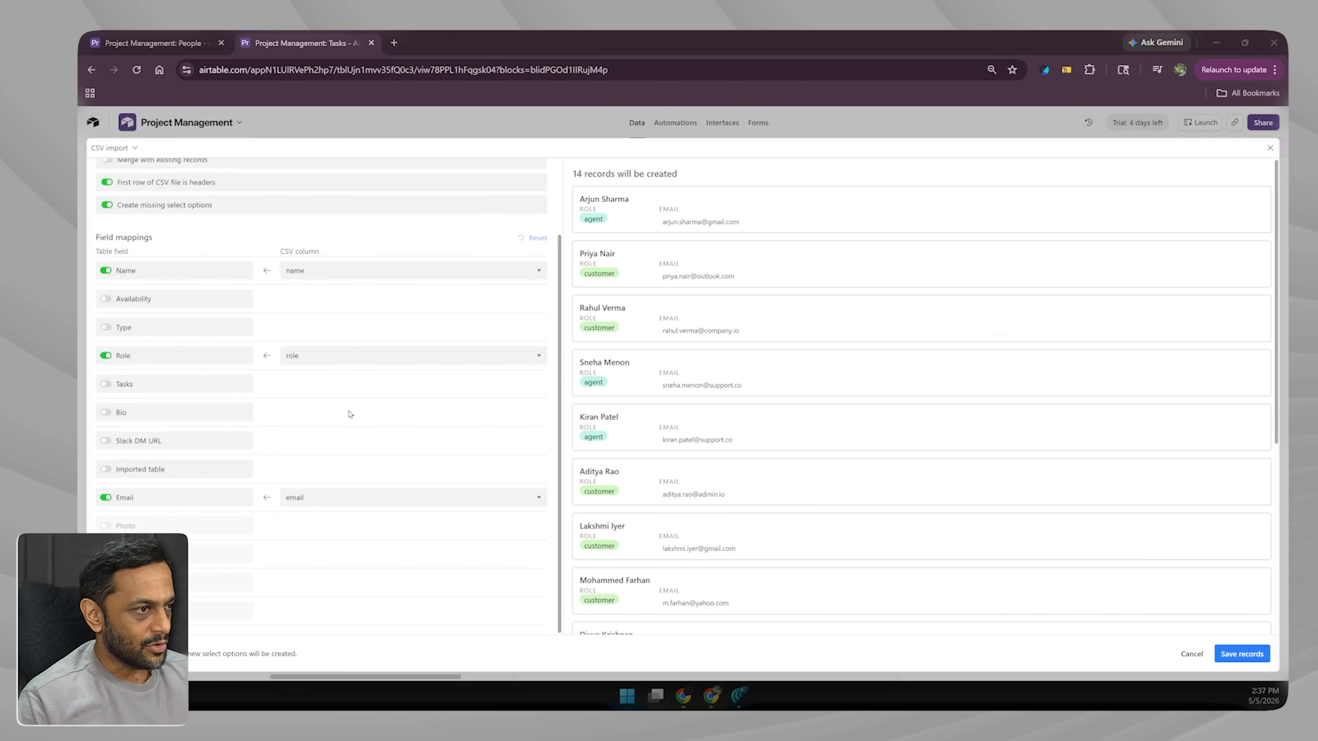
{"action": "mouse_move", "coordinate": [128, 533]}
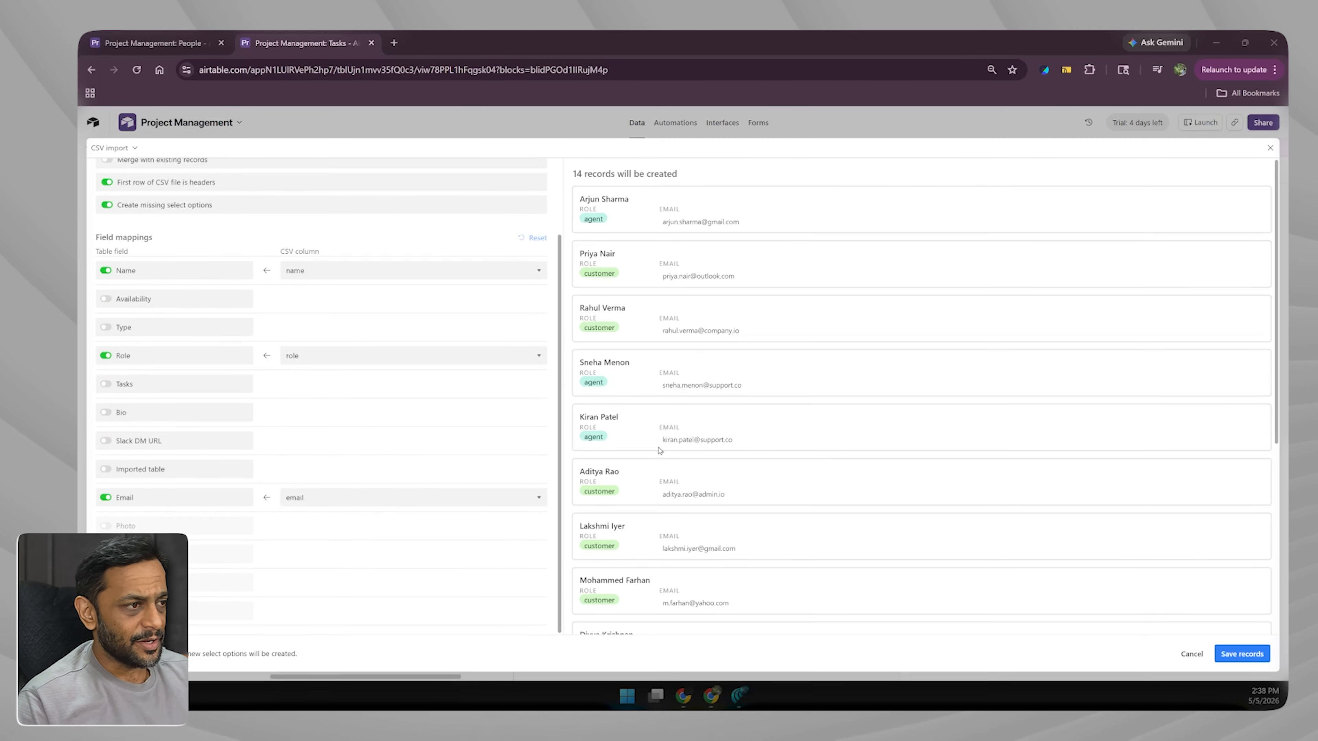
{"action": "left_click", "coordinate": [1253, 654]}
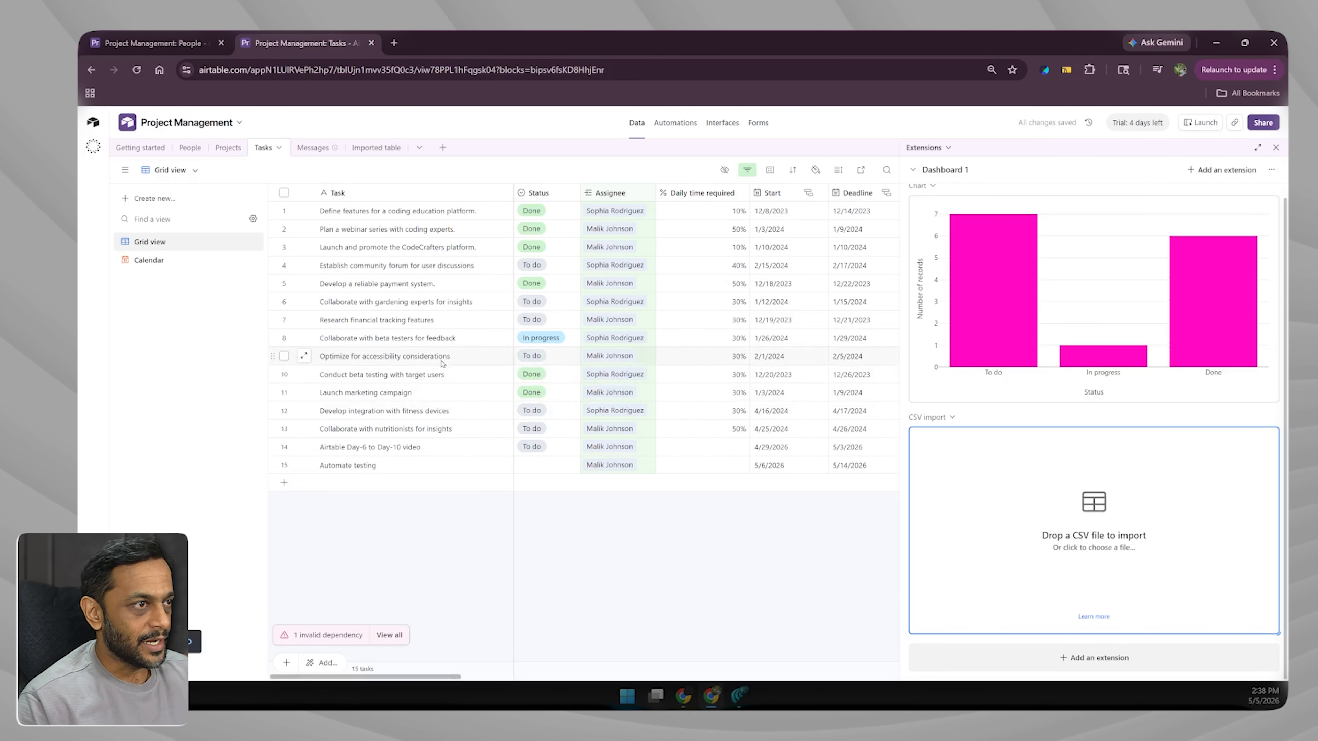
- Examine the imported people in the People table's gallery and check the fields of one imported record
{"action": "left_click", "coordinate": [190, 148]}
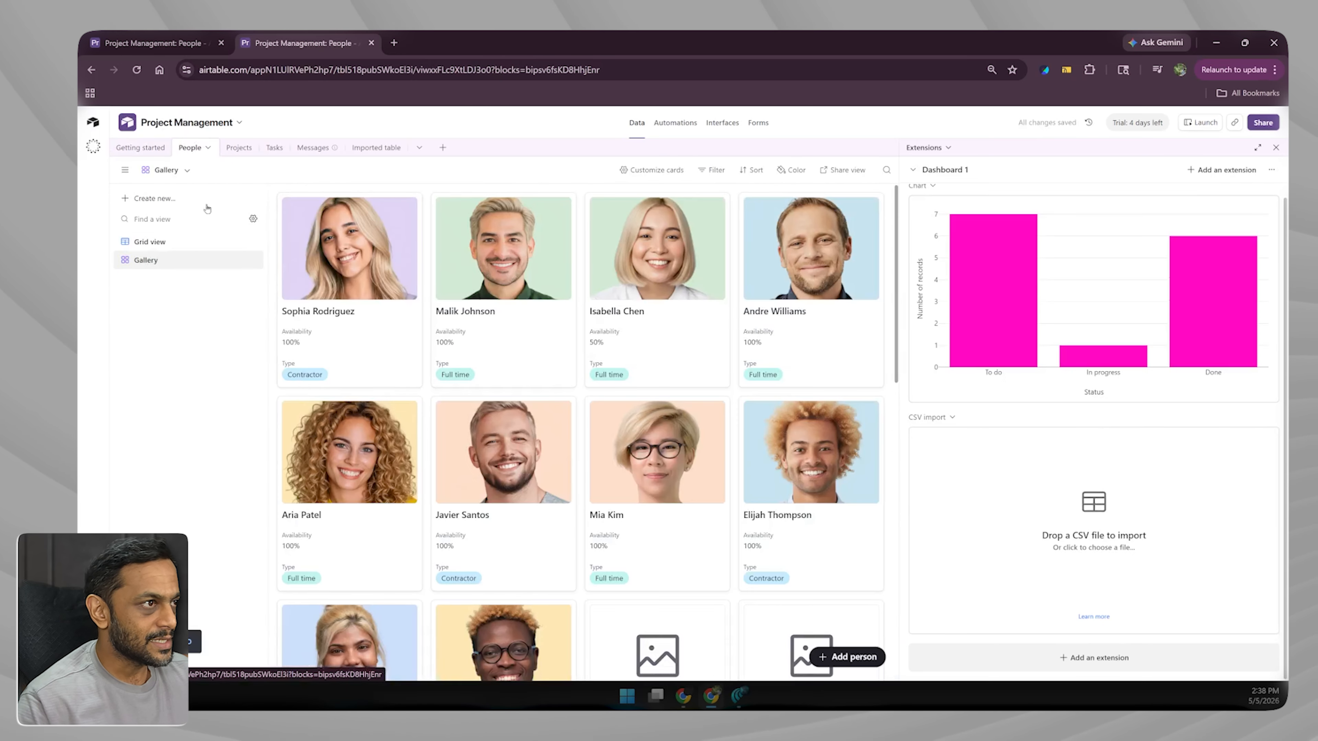
{"action": "scroll", "coordinate": [358, 443], "scroll_direction": "down", "scroll_amount": 6}
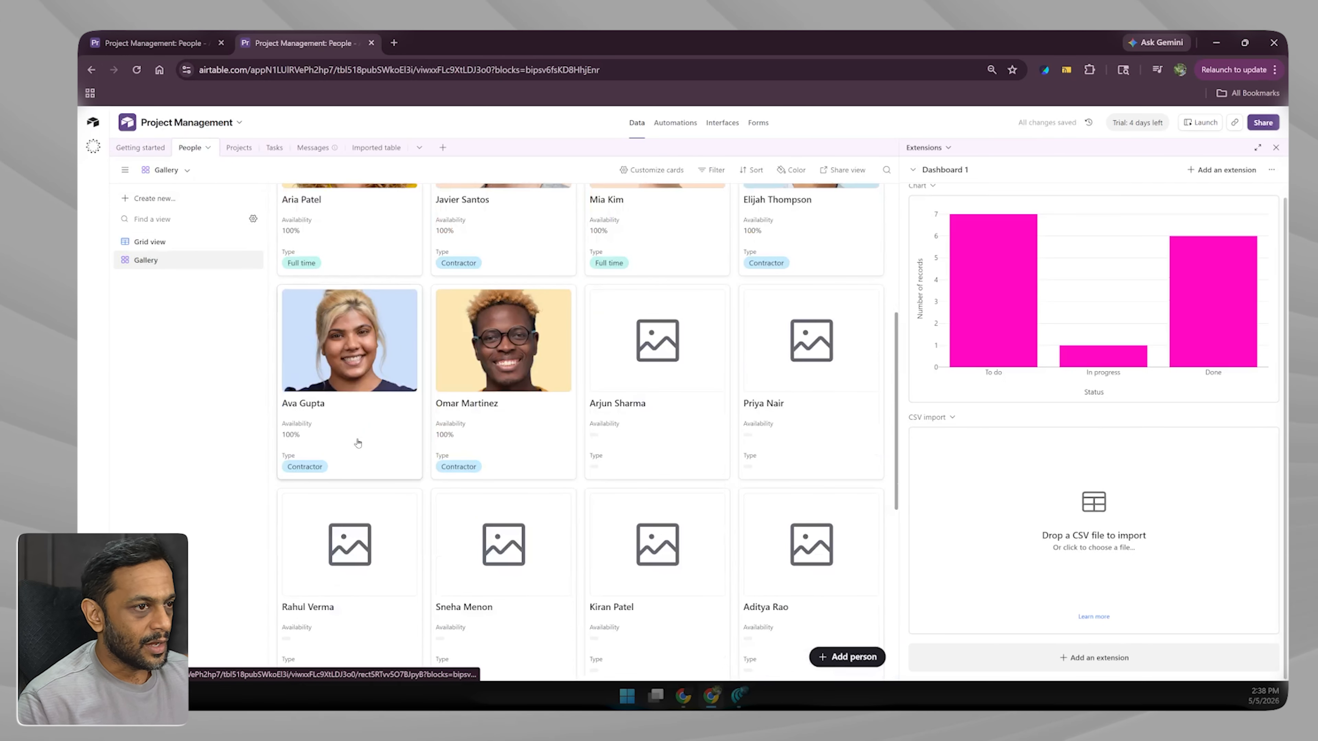
{"action": "scroll", "coordinate": [370, 497], "scroll_direction": "down", "scroll_amount": 2}
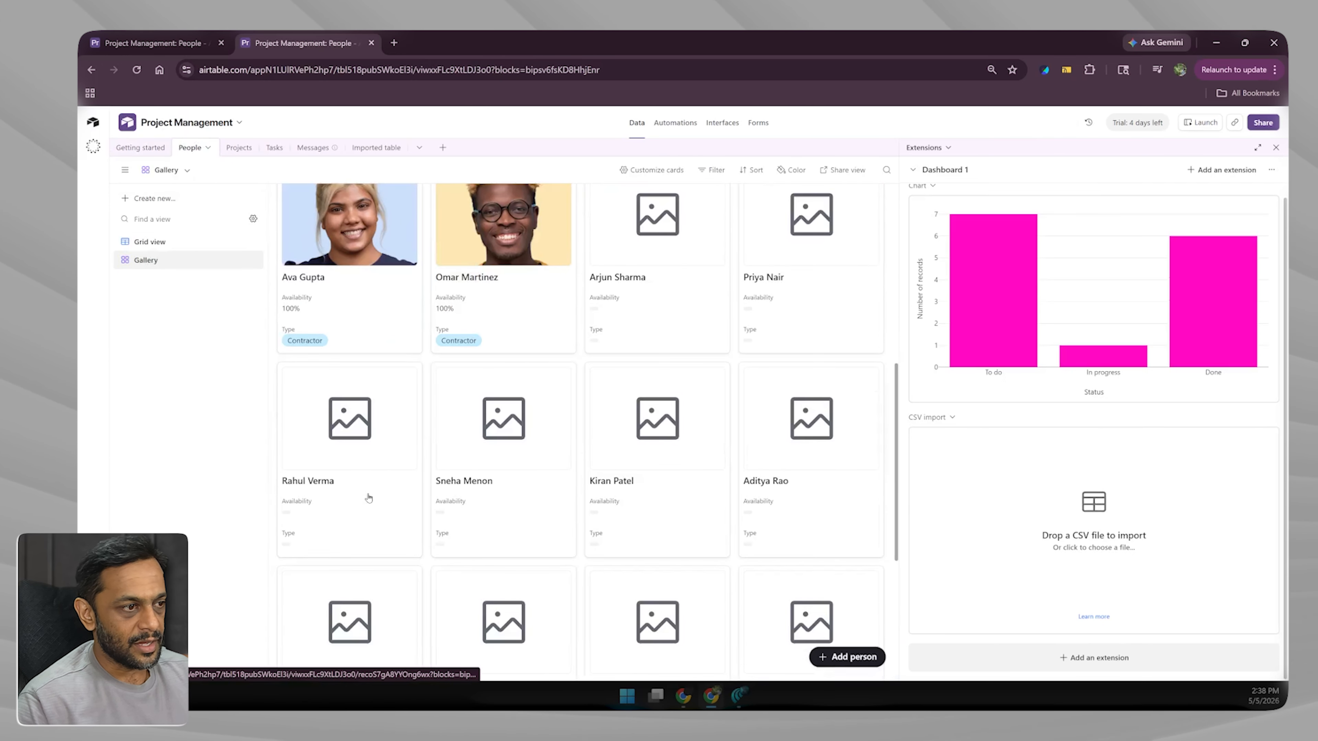
{"action": "scroll", "coordinate": [551, 482], "scroll_direction": "down", "scroll_amount": 5}
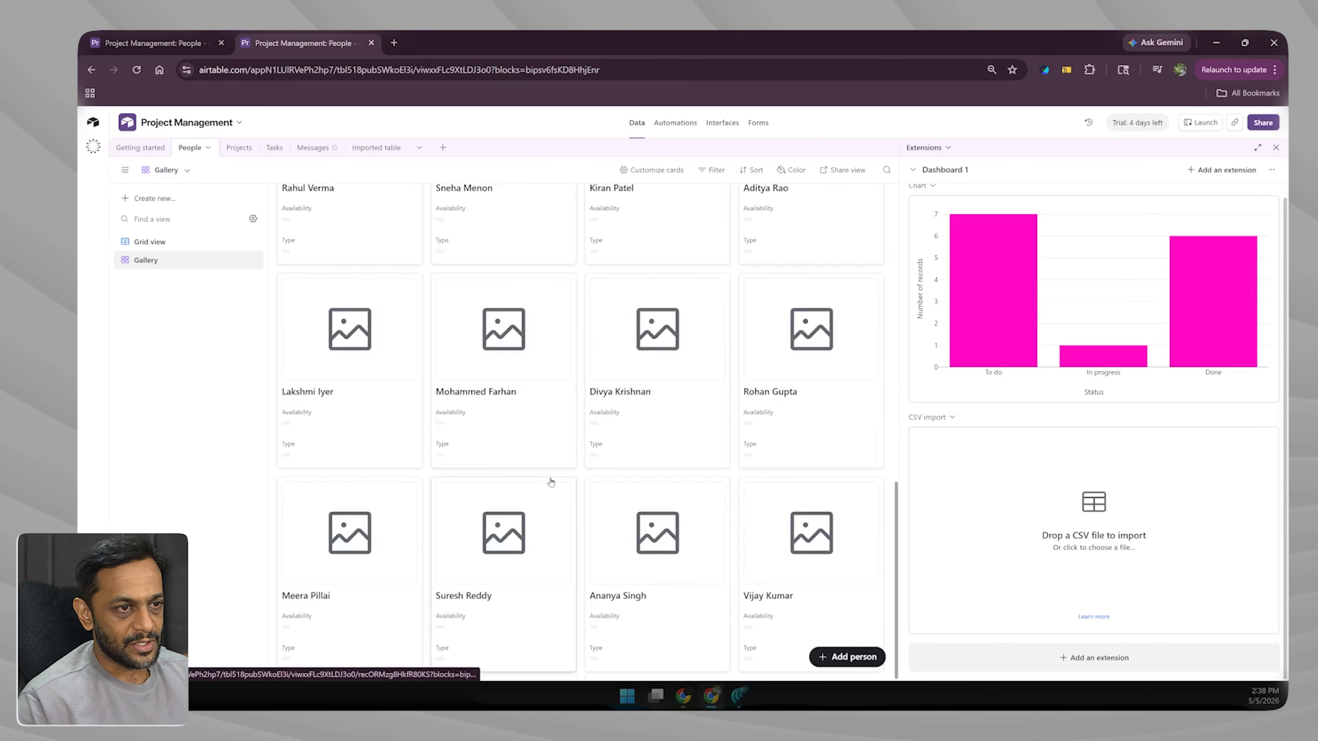
{"action": "scroll", "coordinate": [551, 482], "scroll_direction": "up", "scroll_amount": 2}
{"action": "scroll", "coordinate": [551, 482], "scroll_direction": "up", "scroll_amount": 3}
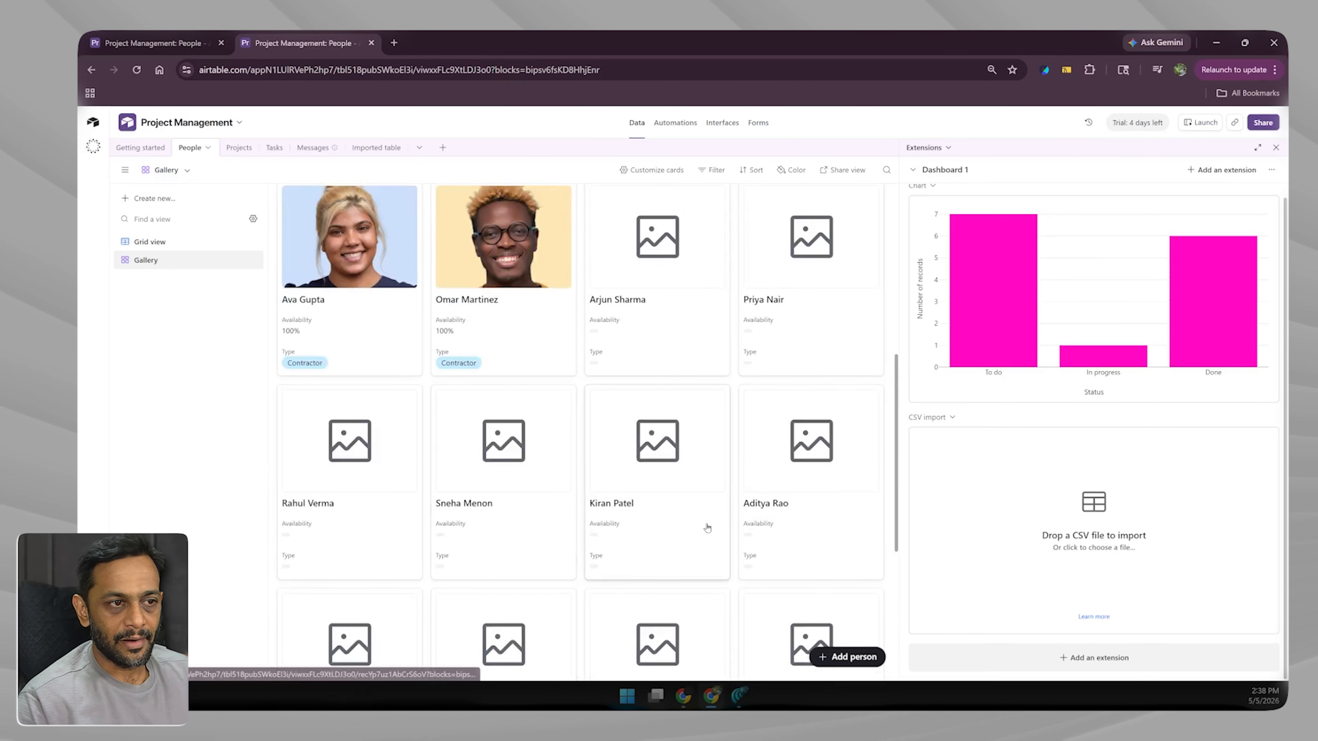
{"action": "left_click", "coordinate": [655, 284]}
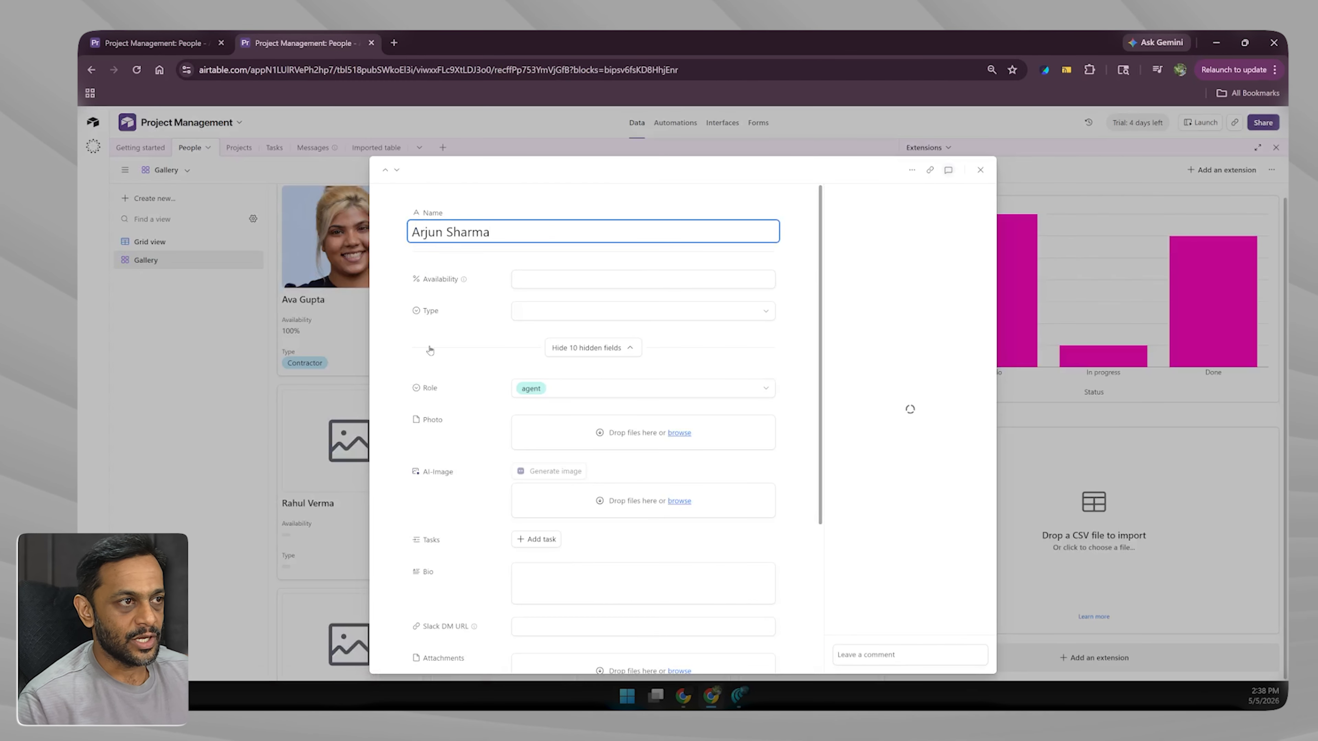
{"action": "scroll", "coordinate": [527, 455], "scroll_direction": "down", "scroll_amount": 5}
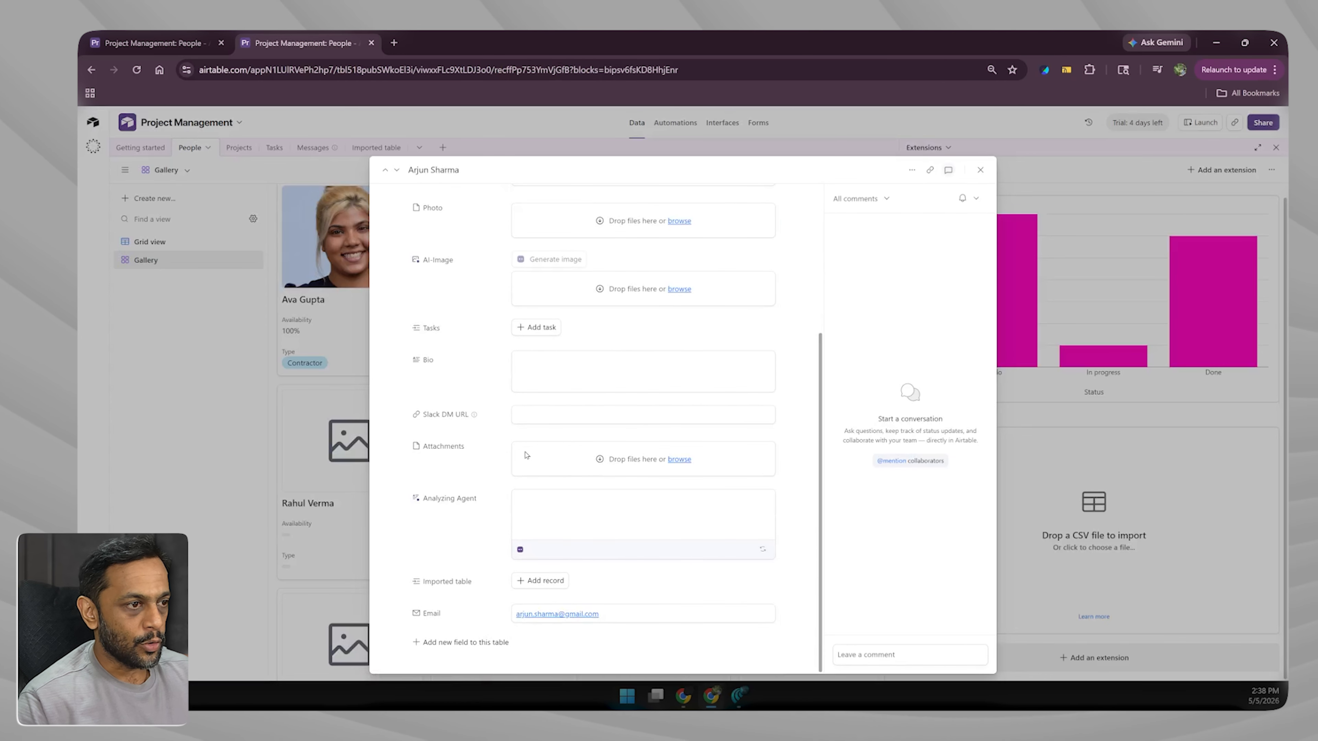
{"action": "scroll", "coordinate": [467, 554], "scroll_direction": "up", "scroll_amount": 3}
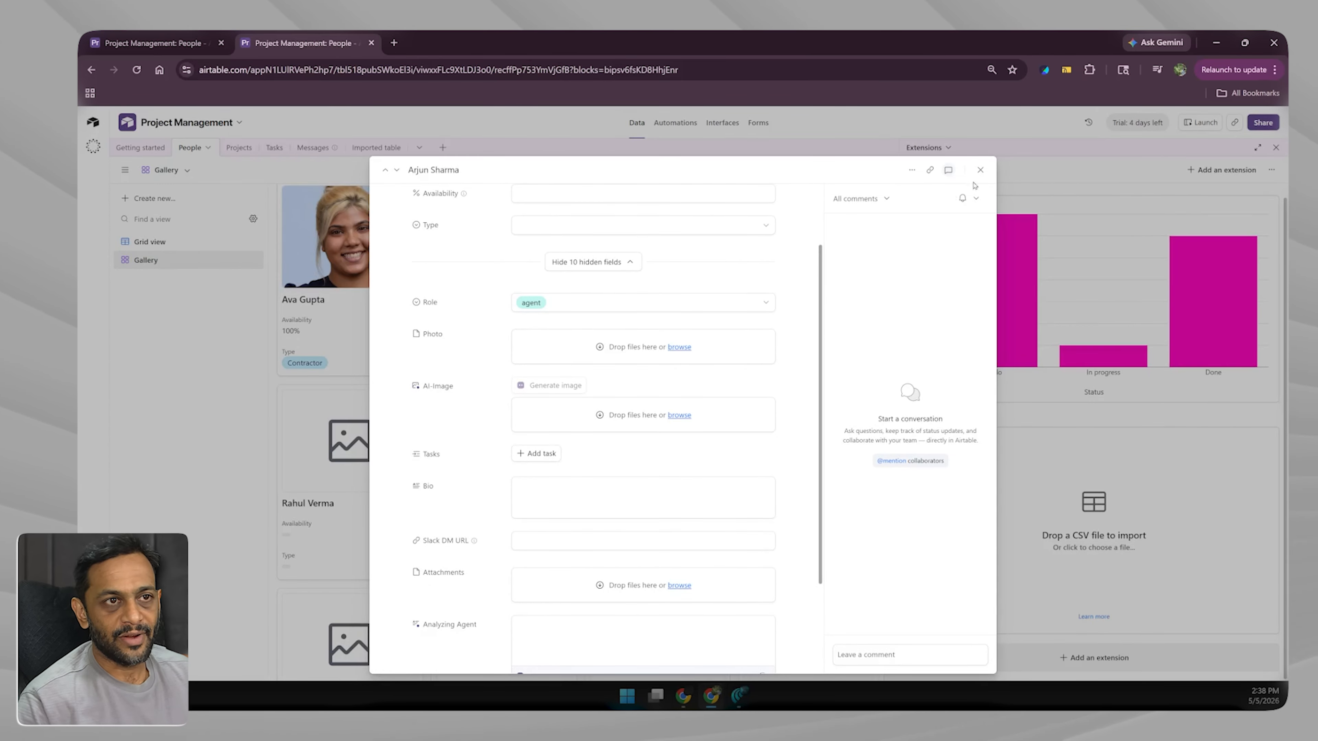
{"action": "left_click", "coordinate": [980, 171]}
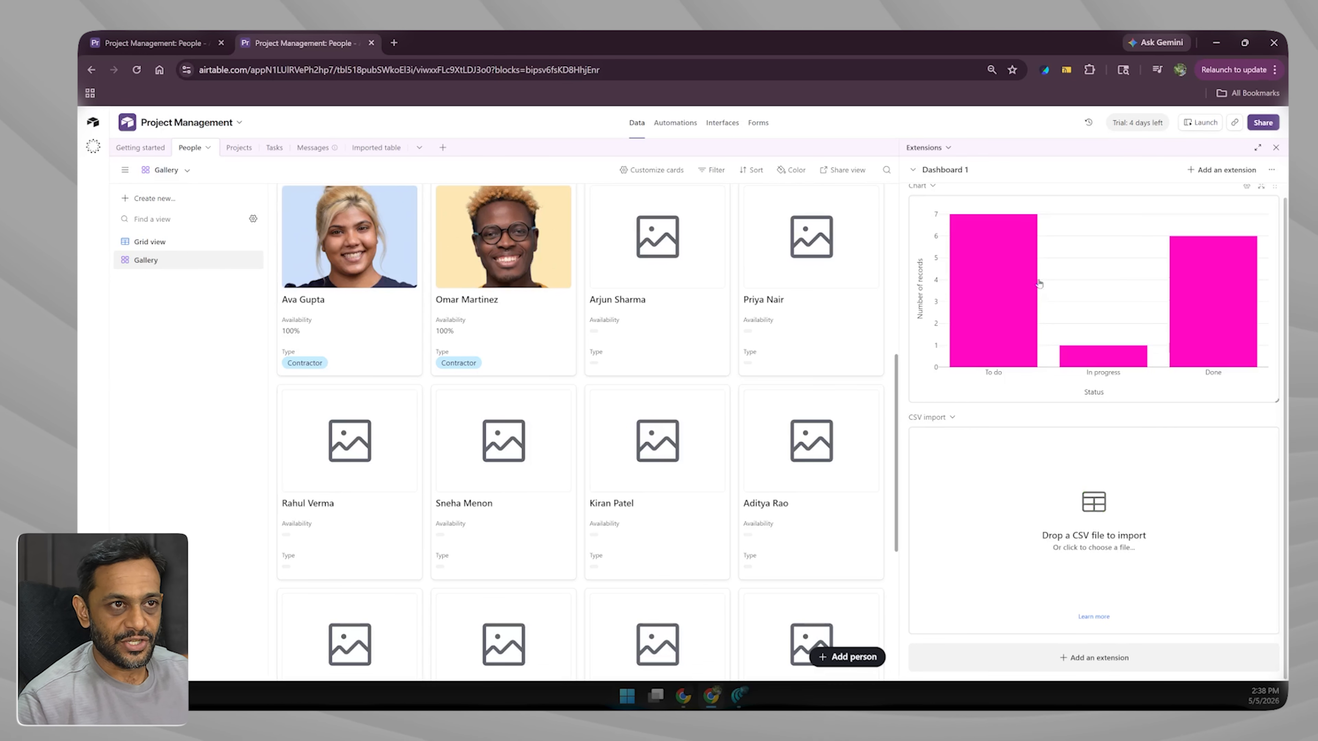
- Expand the Delete duplicates script on Dashboard 2 and set its table to People, with Name and Email as the identifying fields
{"action": "left_click", "coordinate": [951, 169]}
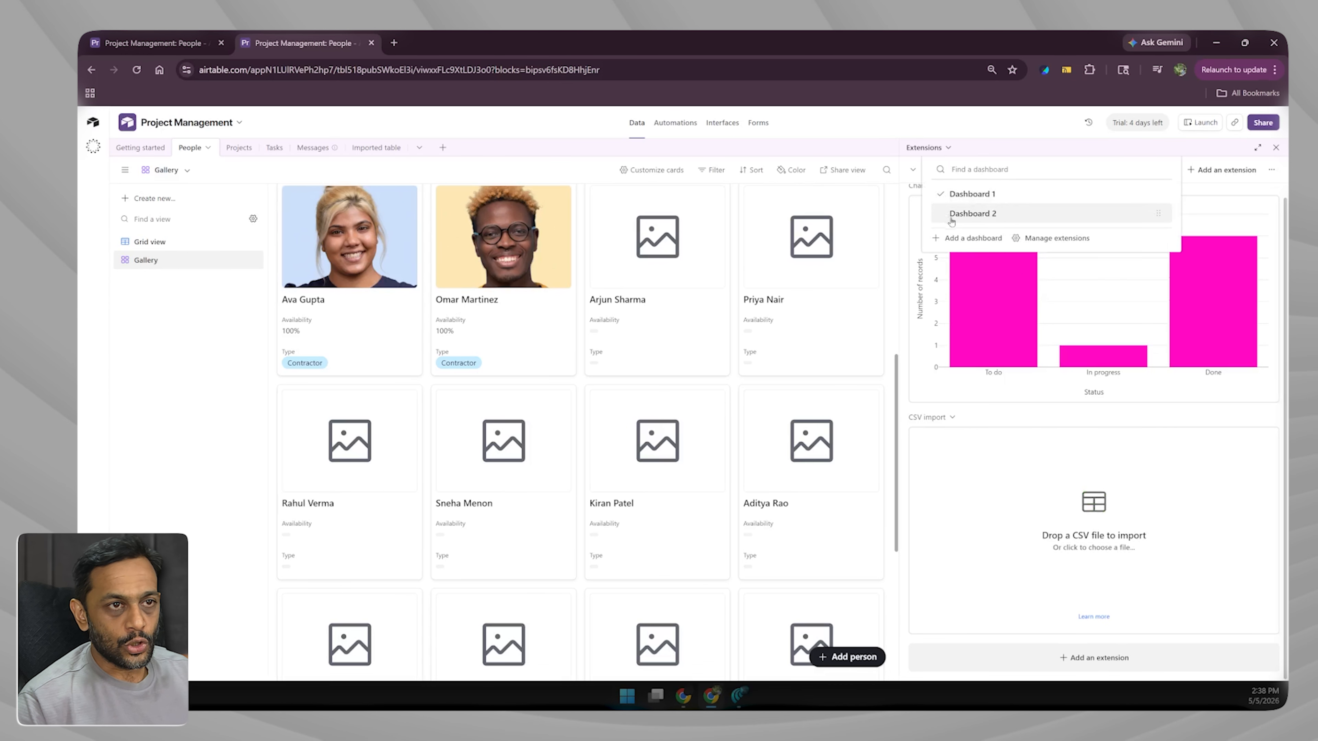
{"action": "left_click", "coordinate": [973, 214]}
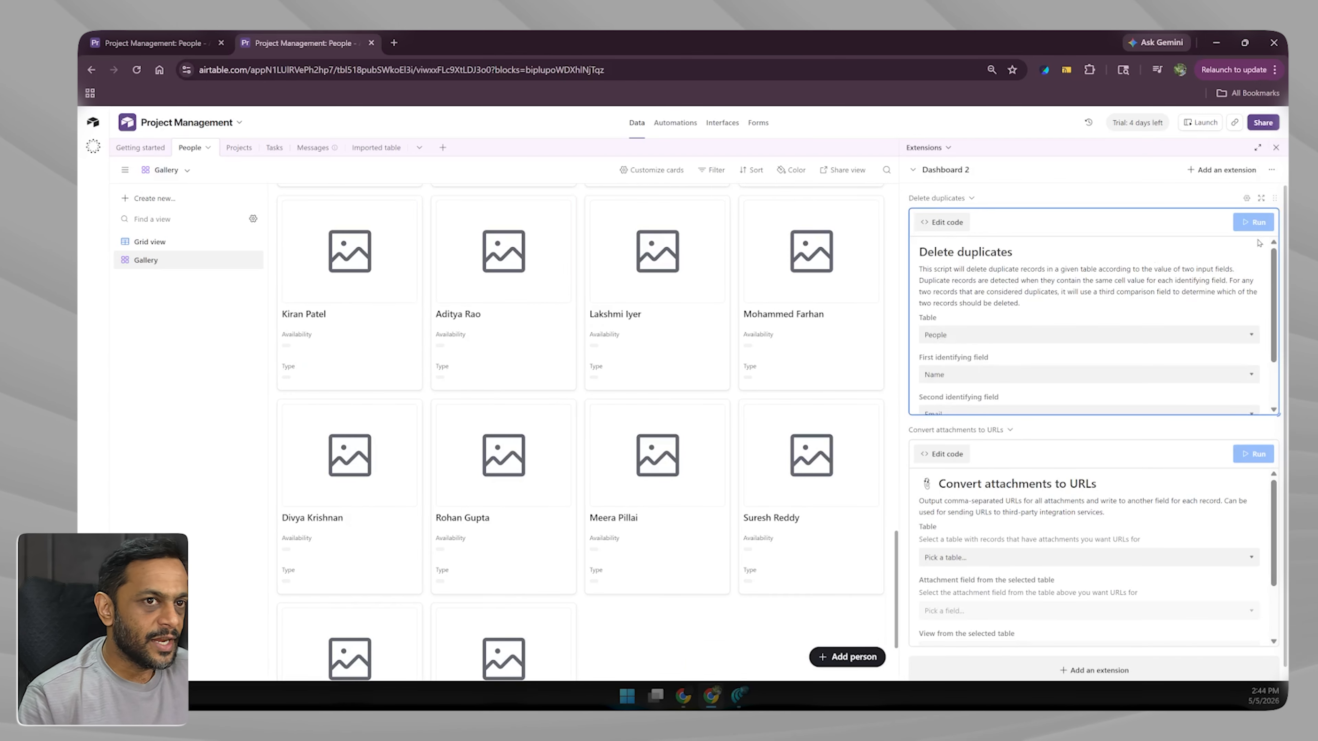
{"action": "left_click", "coordinate": [1261, 197]}
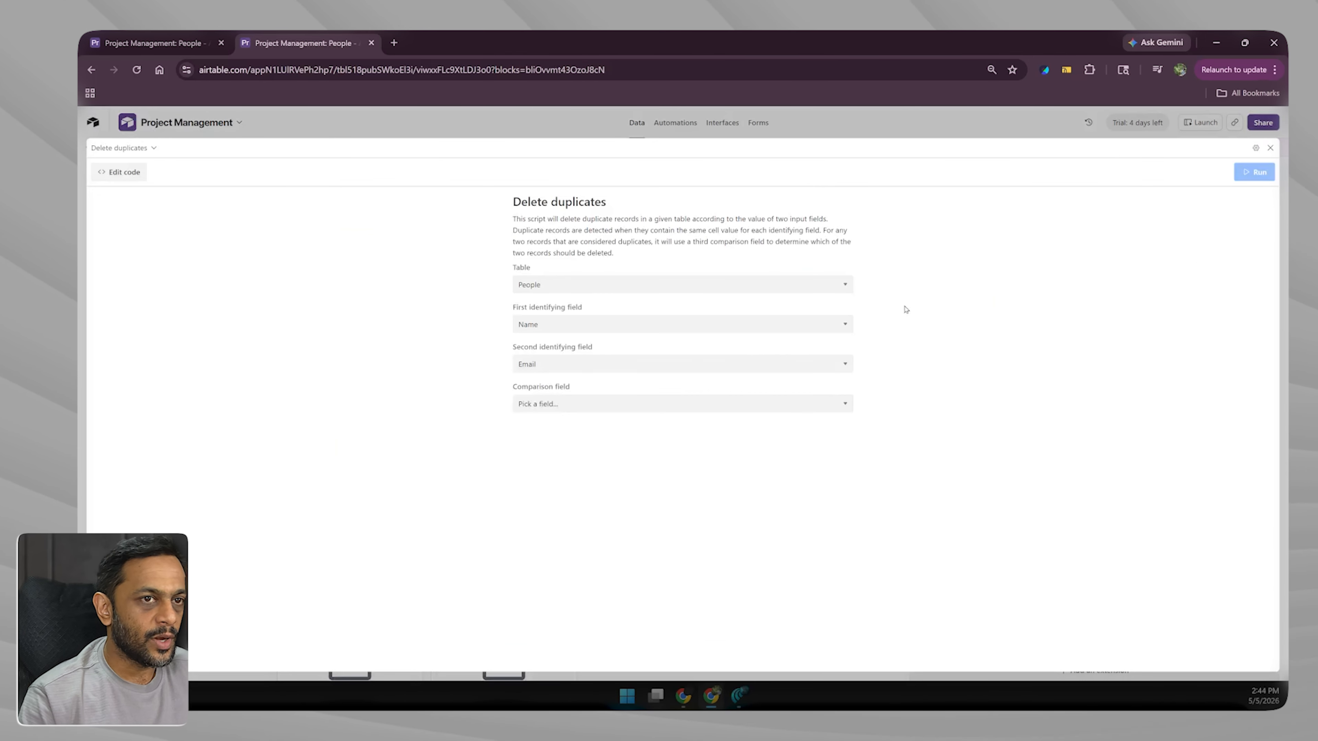
{"action": "left_click", "coordinate": [528, 284]}
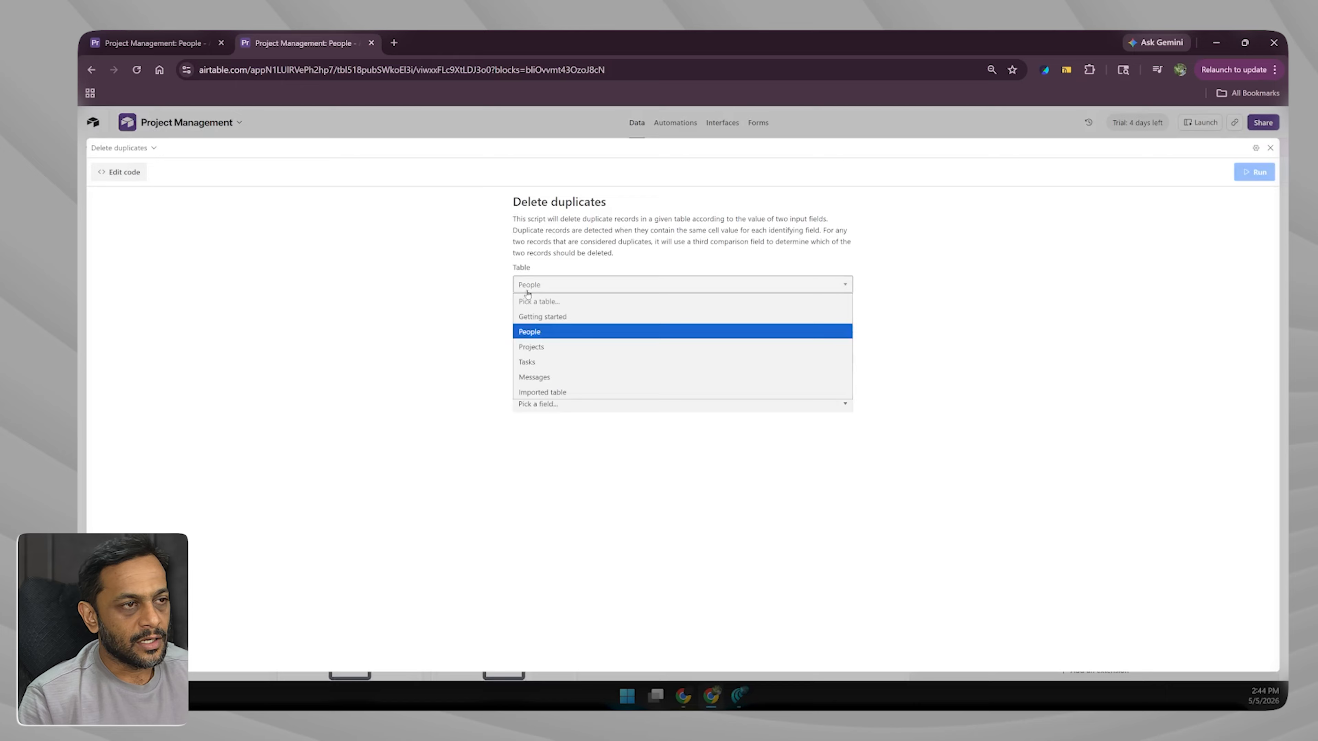
{"action": "left_click", "coordinate": [529, 333]}
{"action": "left_click", "coordinate": [529, 324]}
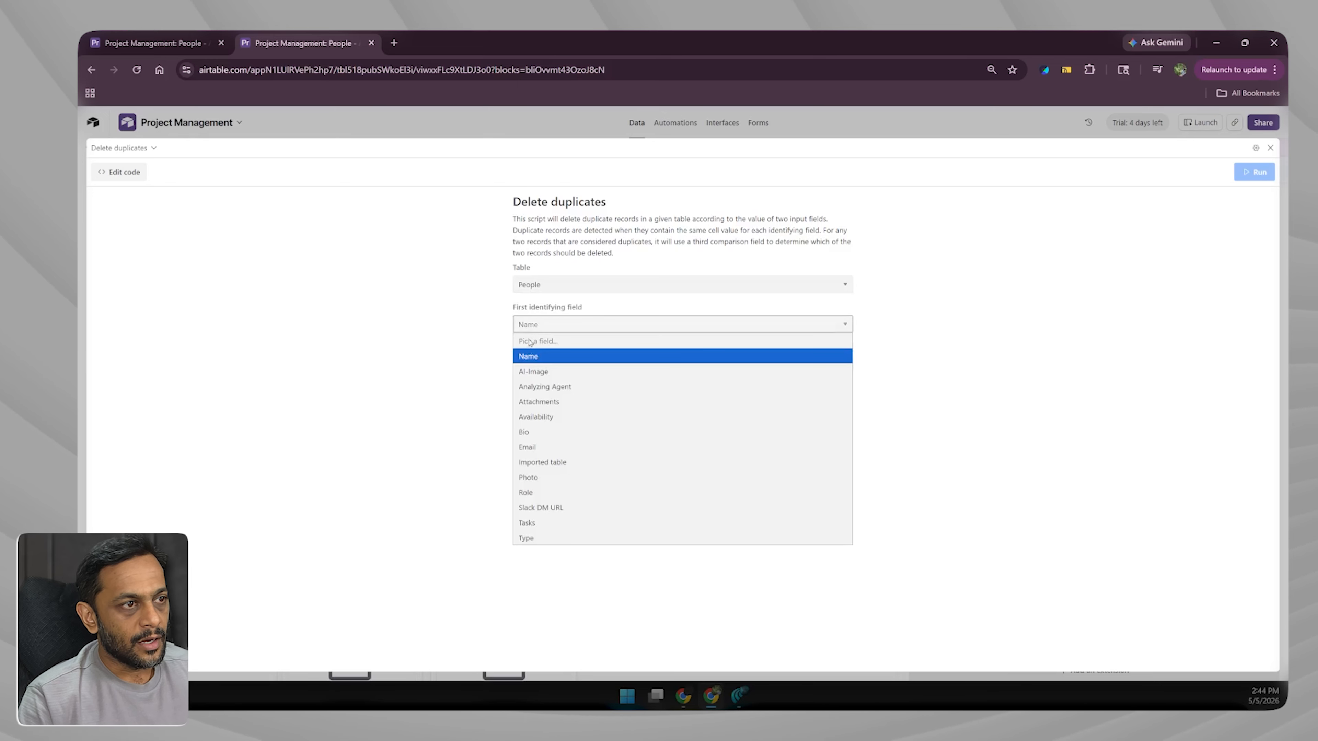
{"action": "left_click", "coordinate": [529, 358]}
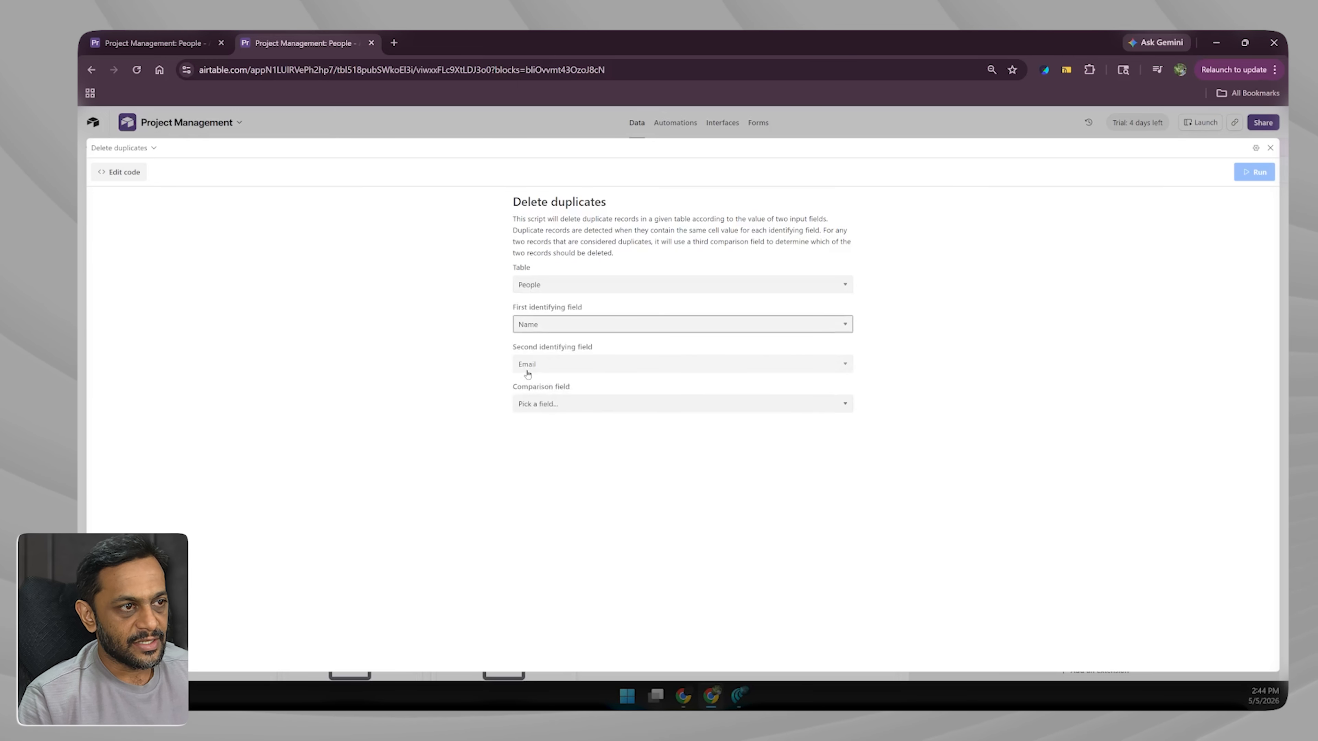
{"action": "left_click", "coordinate": [529, 364]}
{"action": "left_click", "coordinate": [527, 487]}
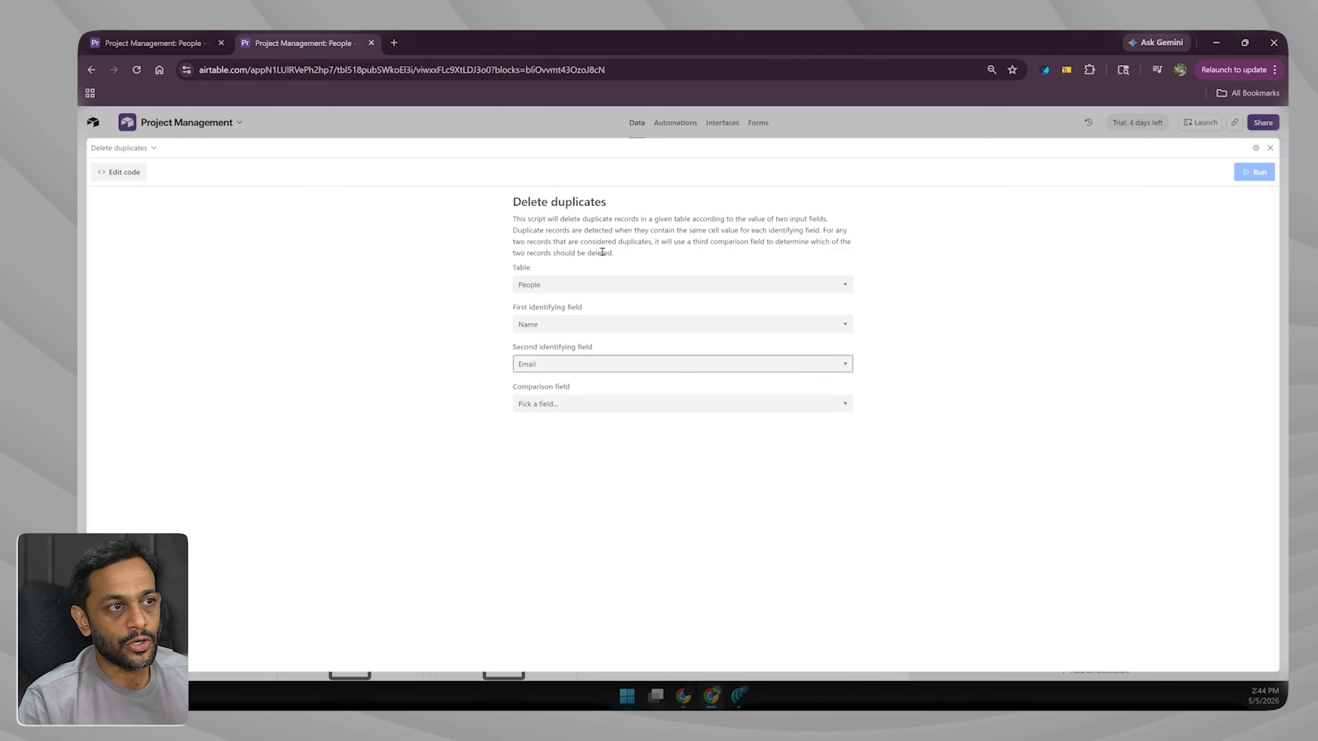
- Set the comparison field of the Delete duplicates script to Email and close the full-screen extension
{"action": "left_click", "coordinate": [540, 404]}
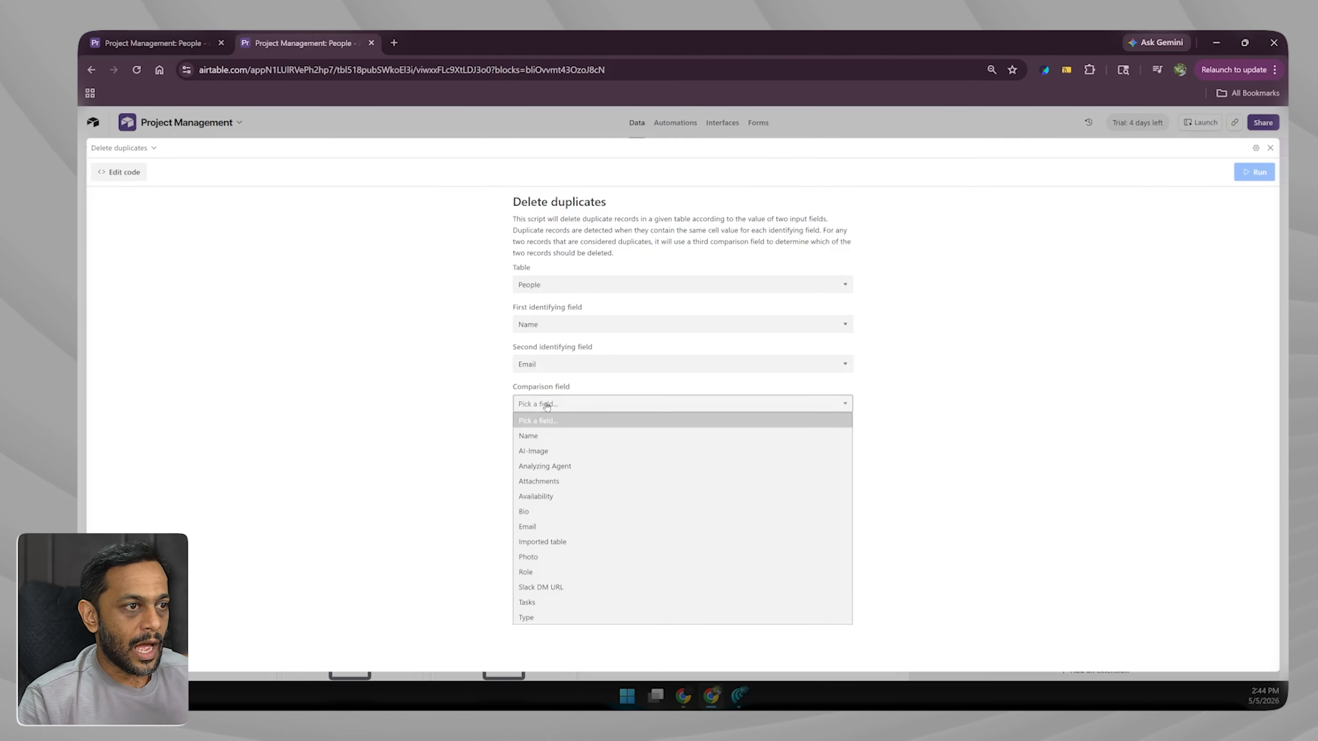
{"action": "left_click", "coordinate": [537, 528]}
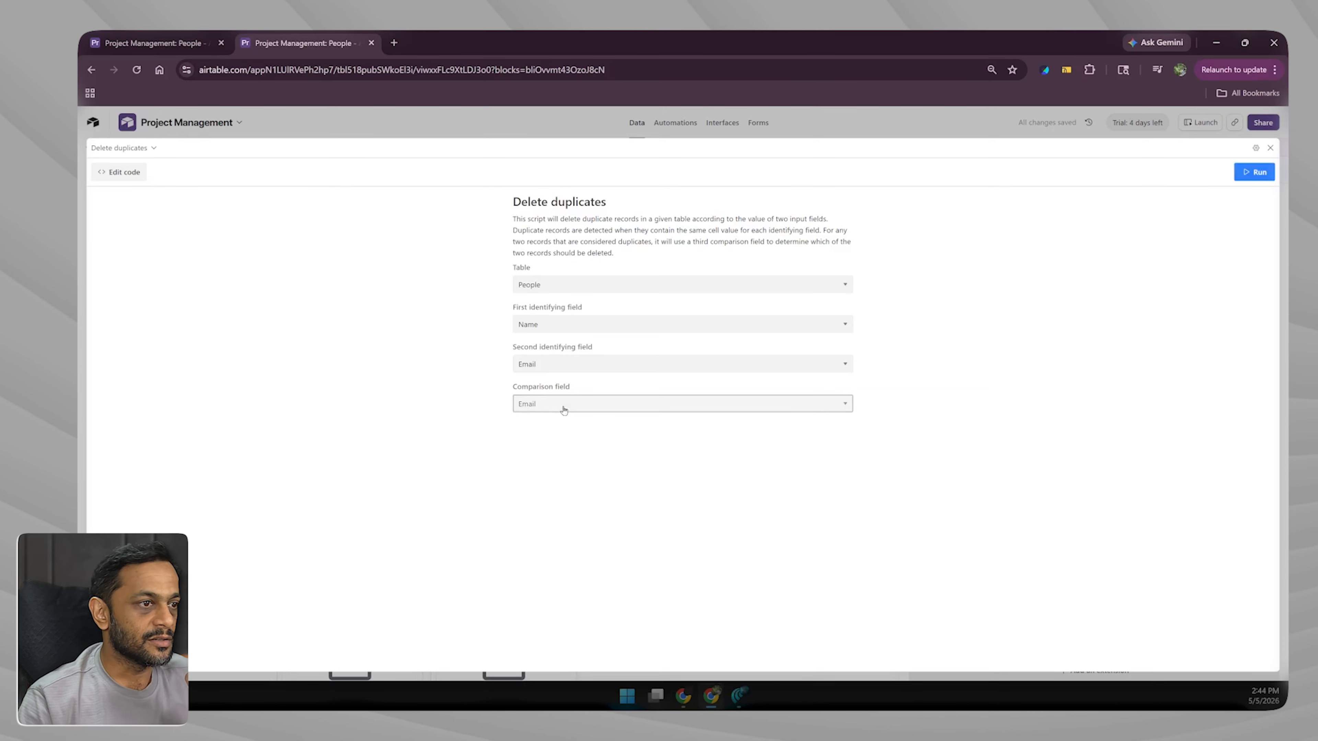
{"action": "key", "text": "Escape"}
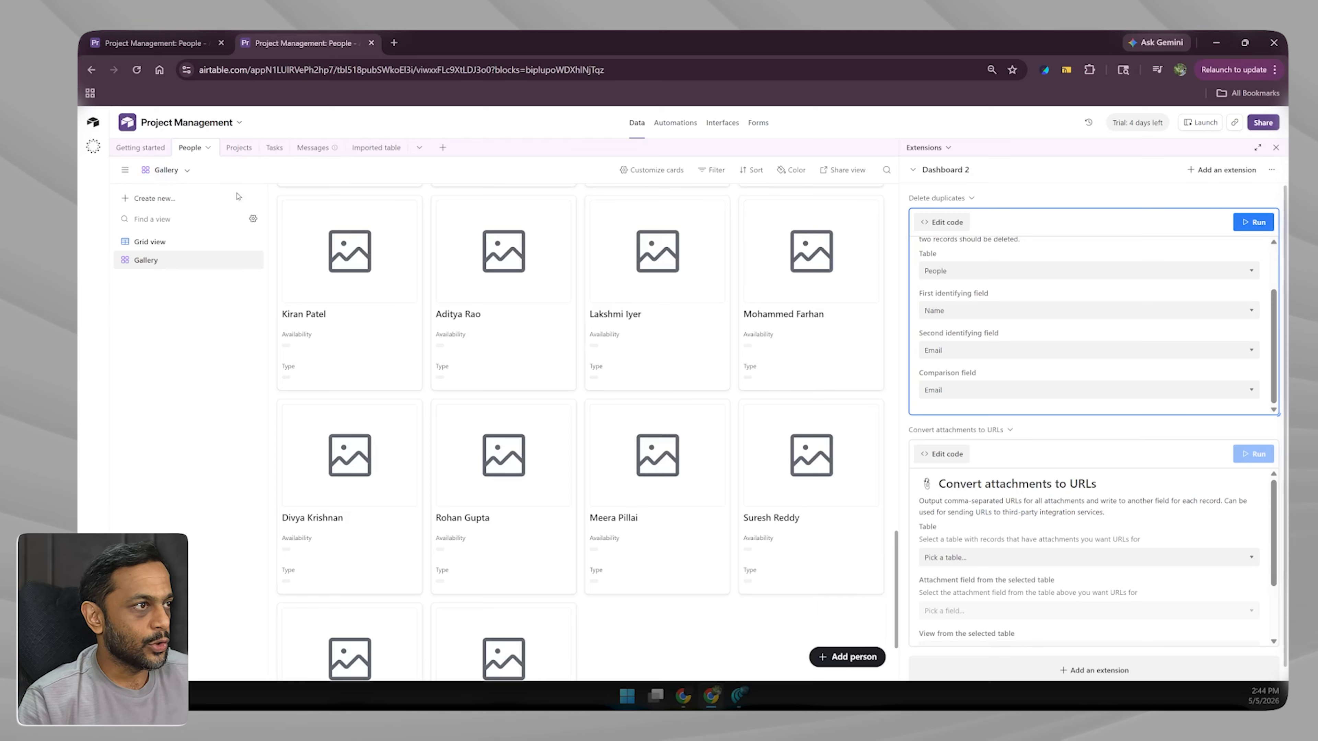
- Show the People table in Grid view and add a Created time field named "Created at" after its last field
{"action": "left_click", "coordinate": [202, 241]}
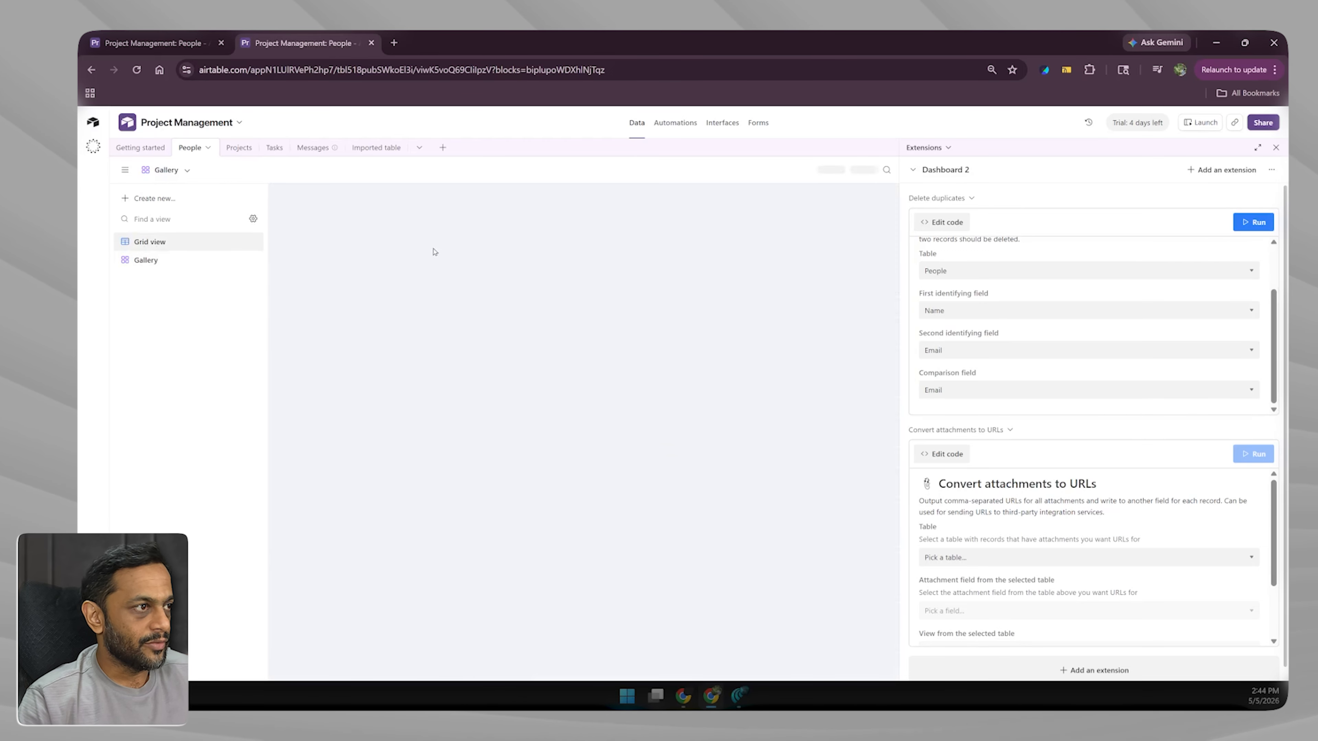
{"action": "scroll", "coordinate": [645, 267], "scroll_direction": "right", "scroll_amount": 10}
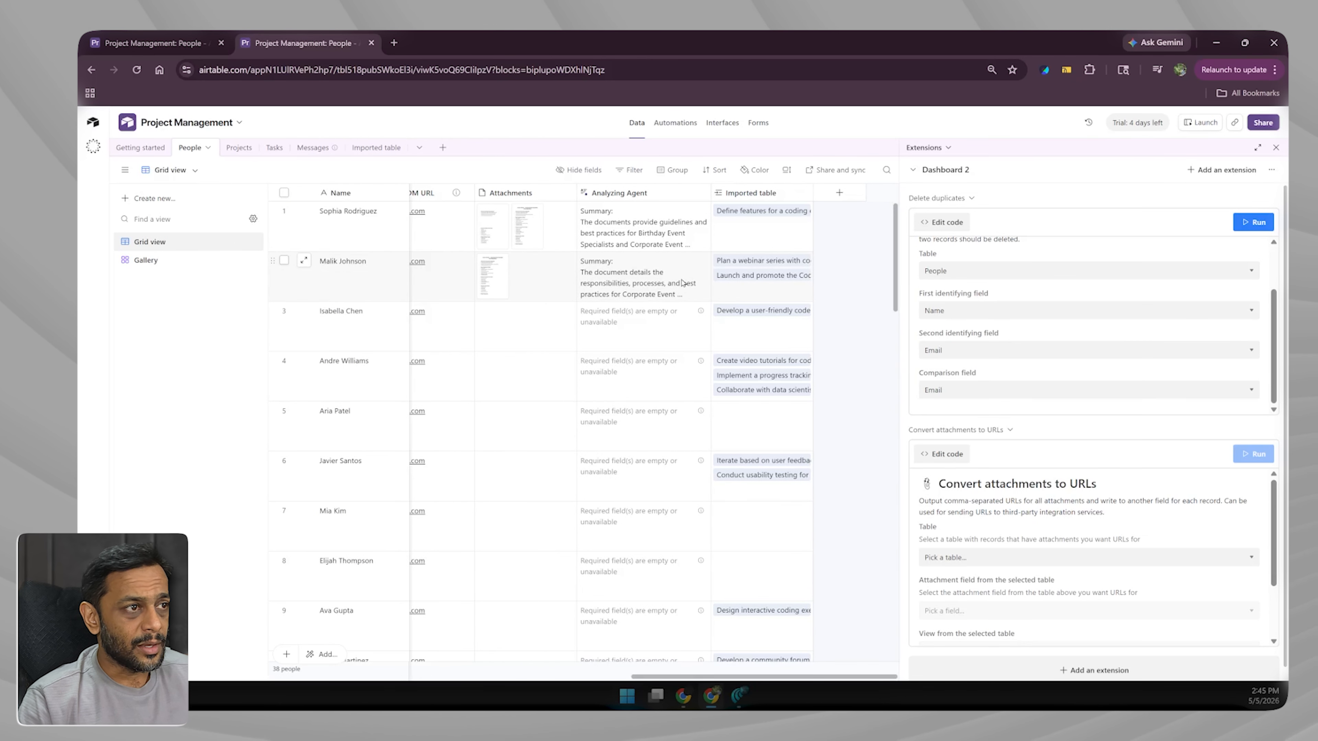
{"action": "scroll", "coordinate": [683, 283], "scroll_direction": "left", "scroll_amount": 5}
{"action": "scroll", "coordinate": [683, 283], "scroll_direction": "left", "scroll_amount": 5}
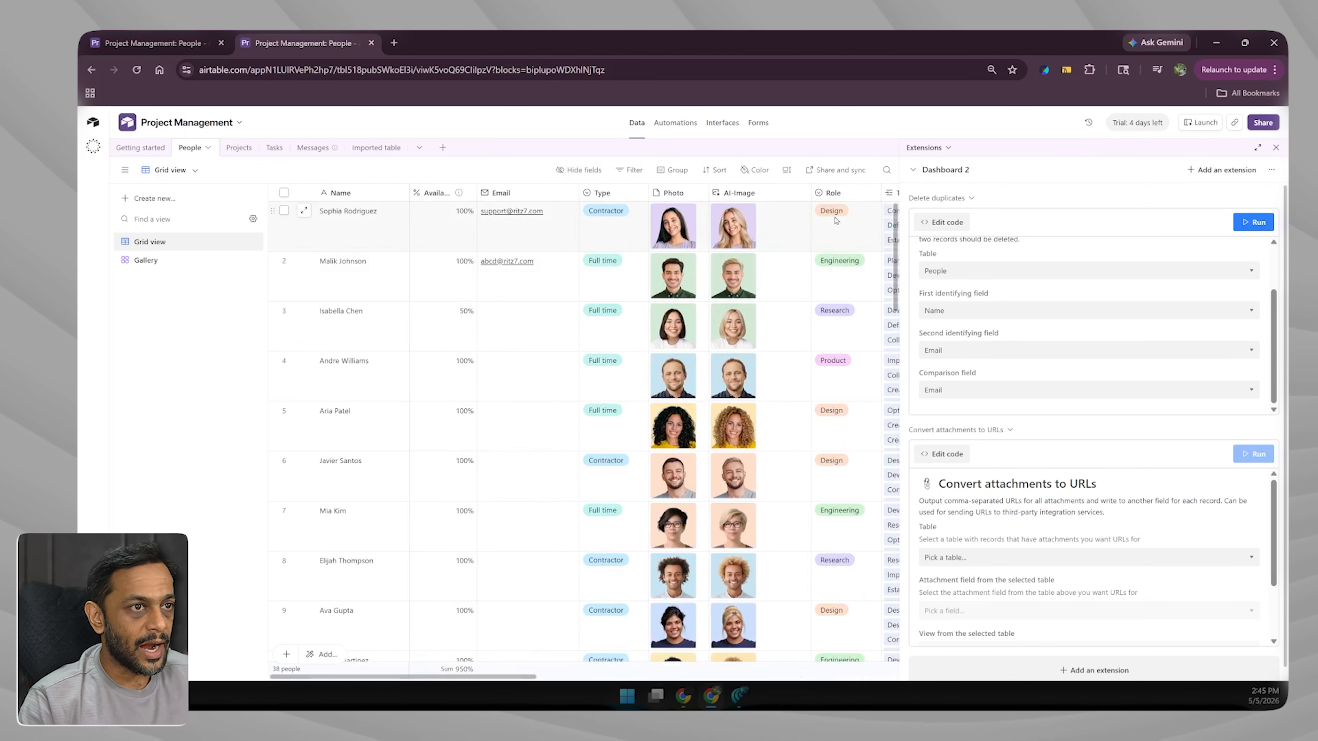
{"action": "scroll", "coordinate": [871, 194], "scroll_direction": "right", "scroll_amount": 10}
{"action": "left_click", "coordinate": [856, 193]}
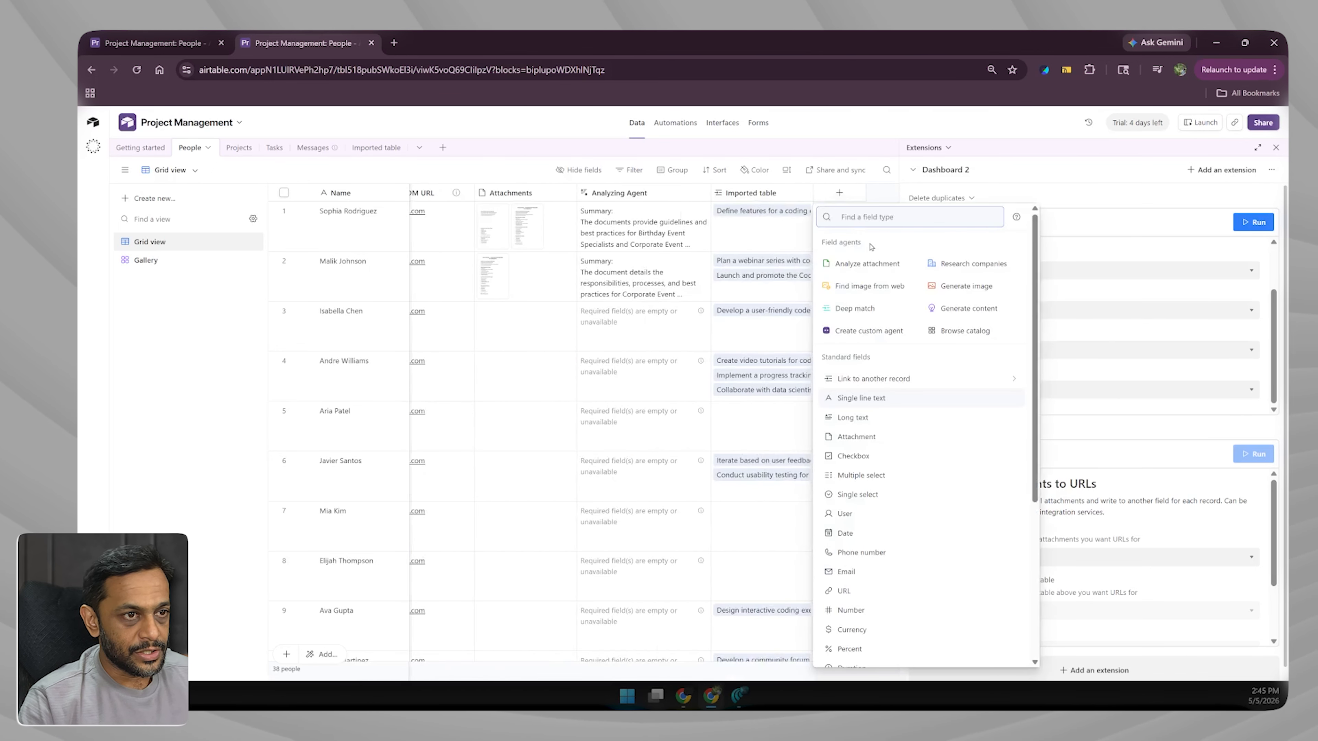
{"action": "type", "text": "d"}
{"action": "key", "text": "BackSpace"}
{"action": "type", "text": "crea"}
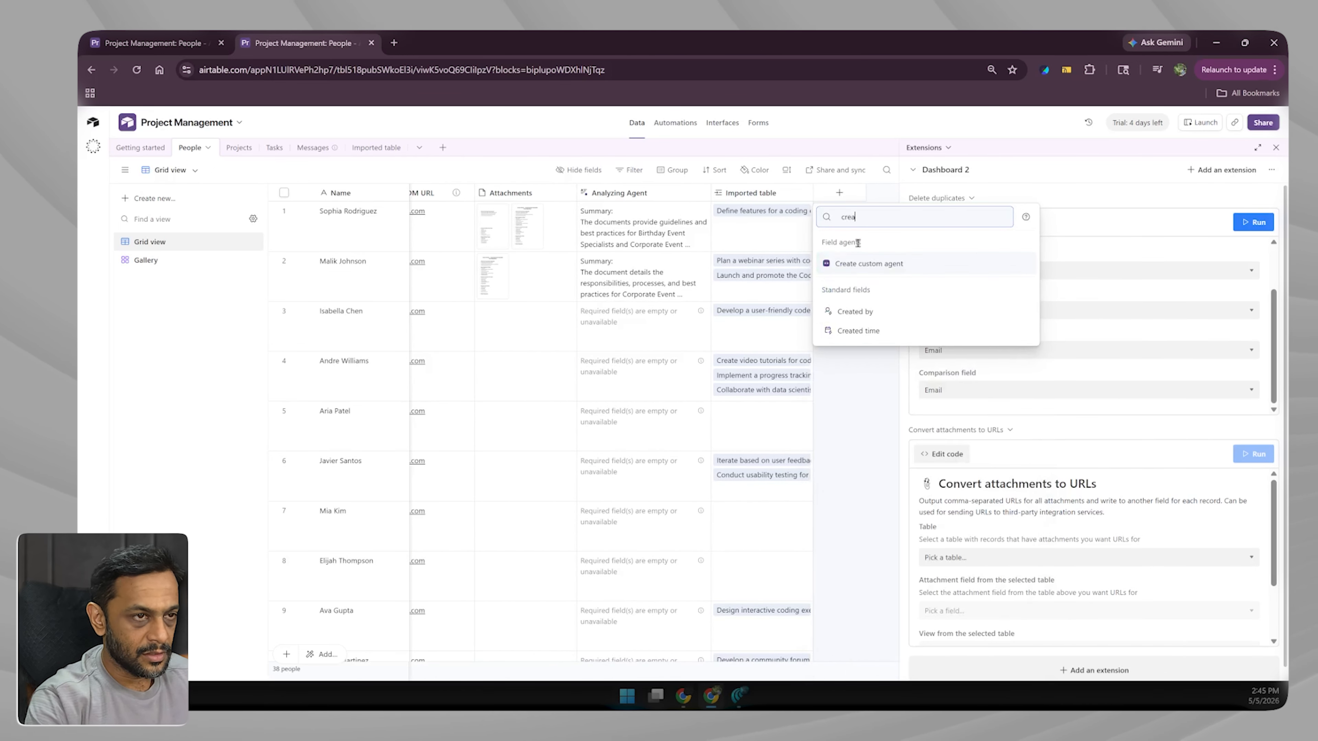
{"action": "left_click", "coordinate": [863, 330]}
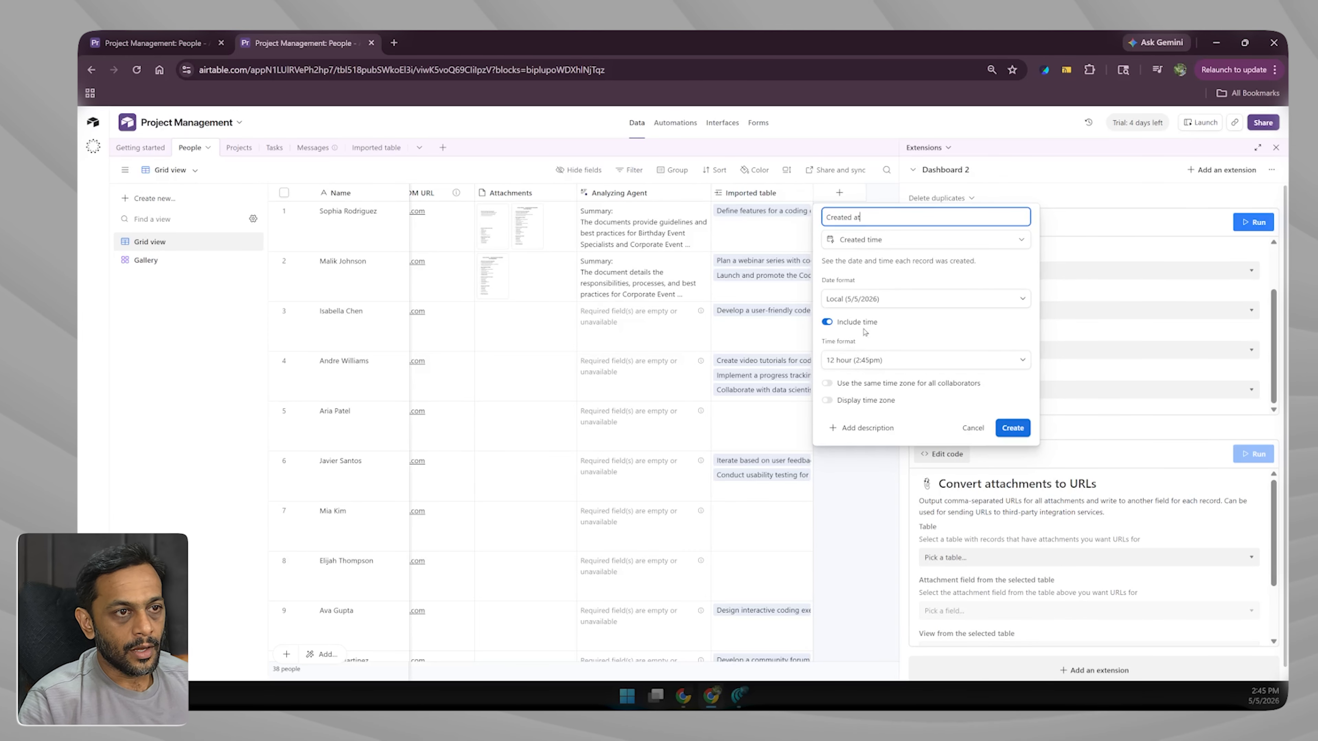
{"action": "key", "text": "Return"}
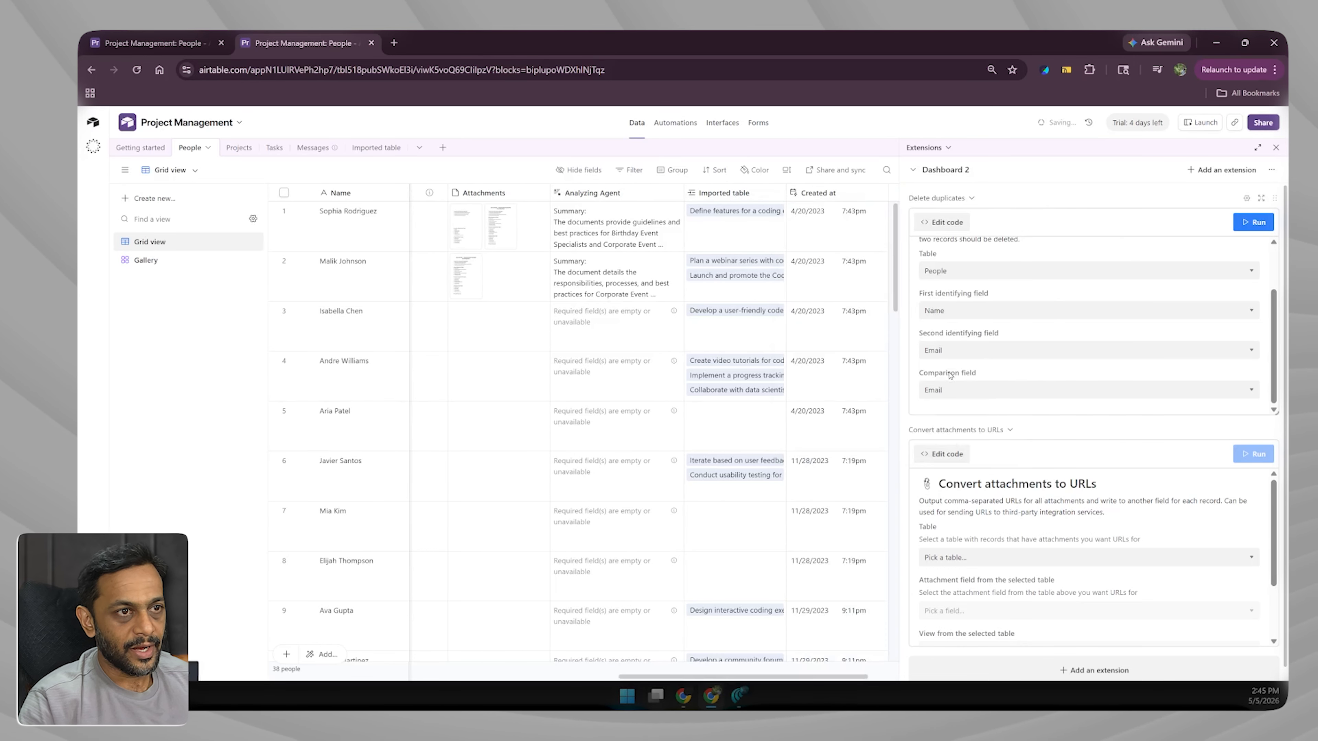
- Expand the Delete duplicates script to full screen and set its comparison field to Created at
{"action": "scroll", "coordinate": [828, 391], "scroll_direction": "down", "scroll_amount": 15}
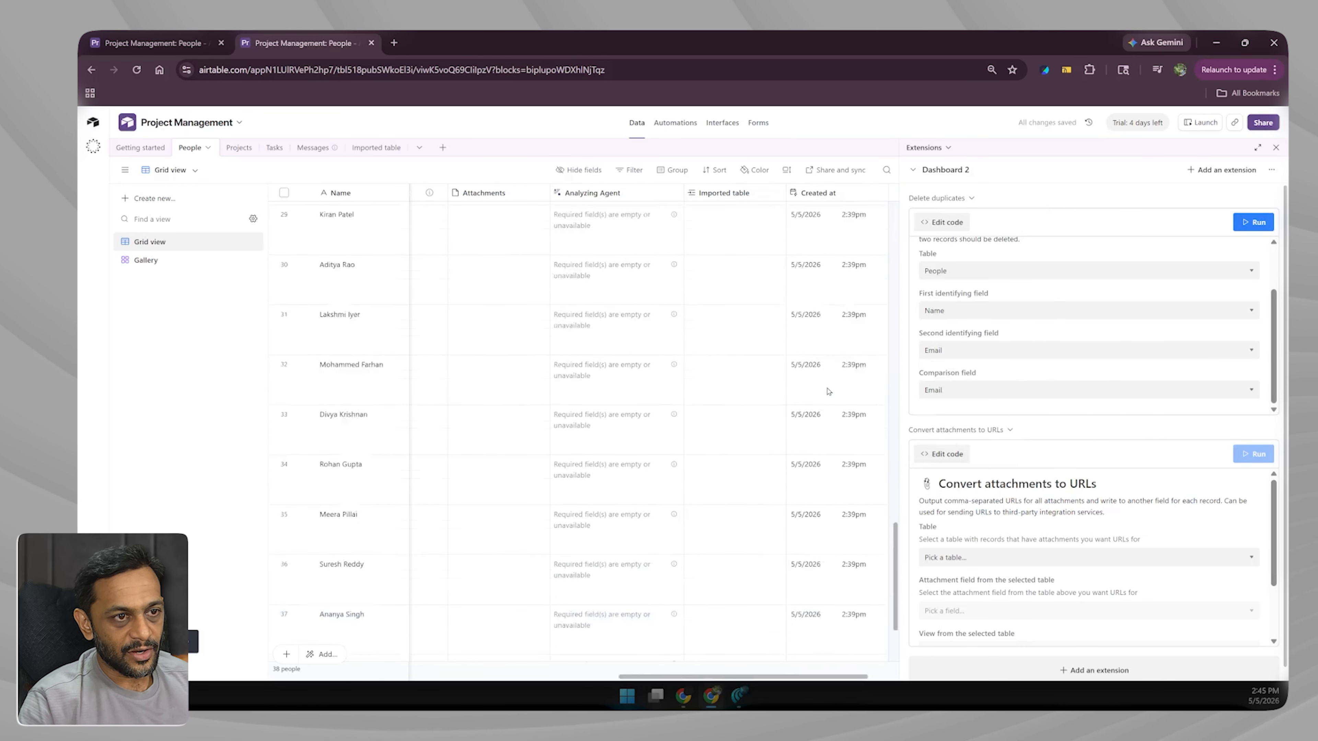
{"action": "scroll", "coordinate": [828, 391], "scroll_direction": "up", "scroll_amount": 15}
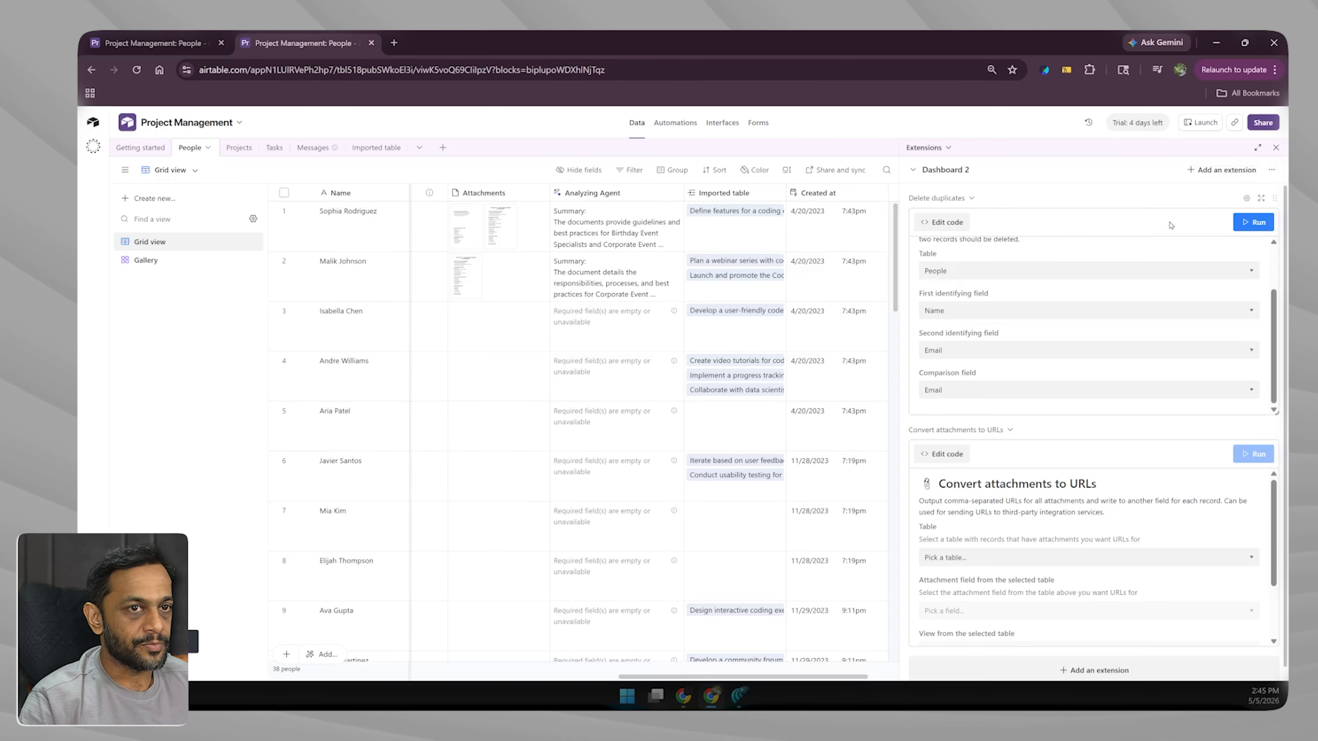
{"action": "left_click", "coordinate": [1262, 198]}
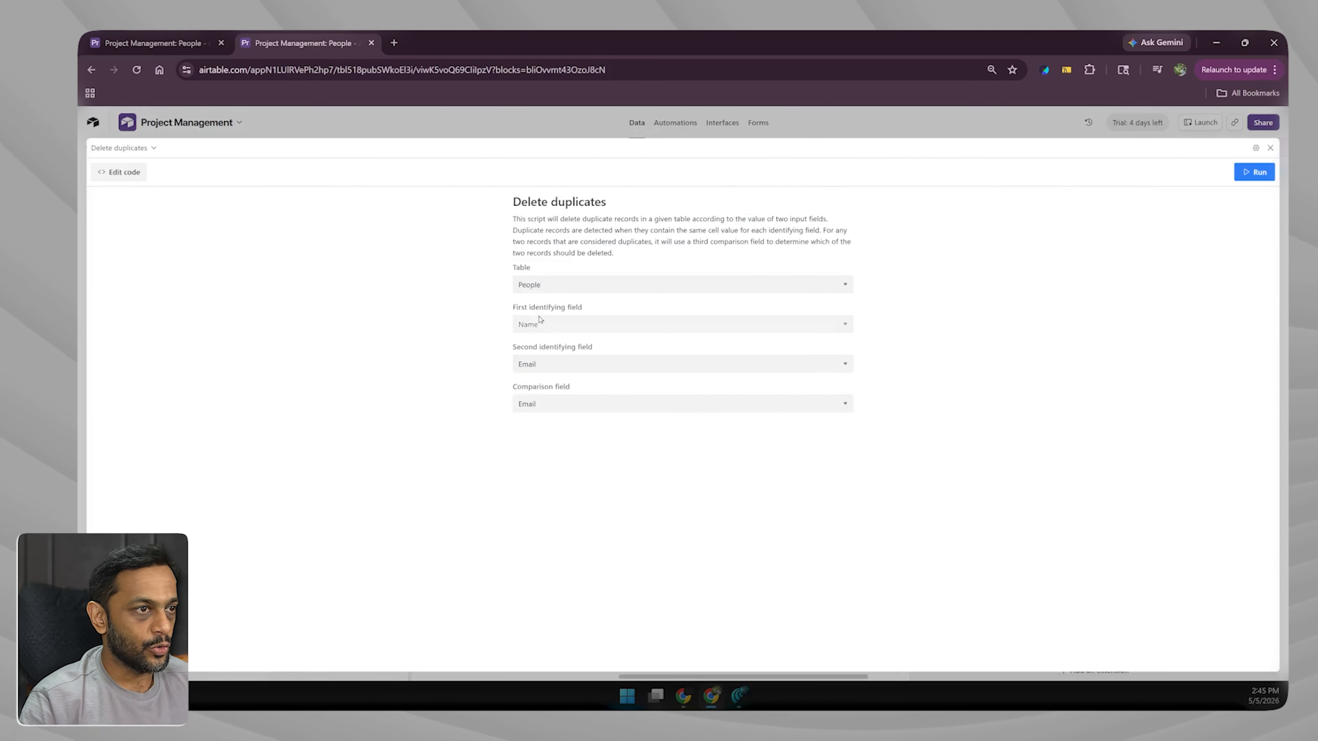
{"action": "left_click", "coordinate": [544, 405]}
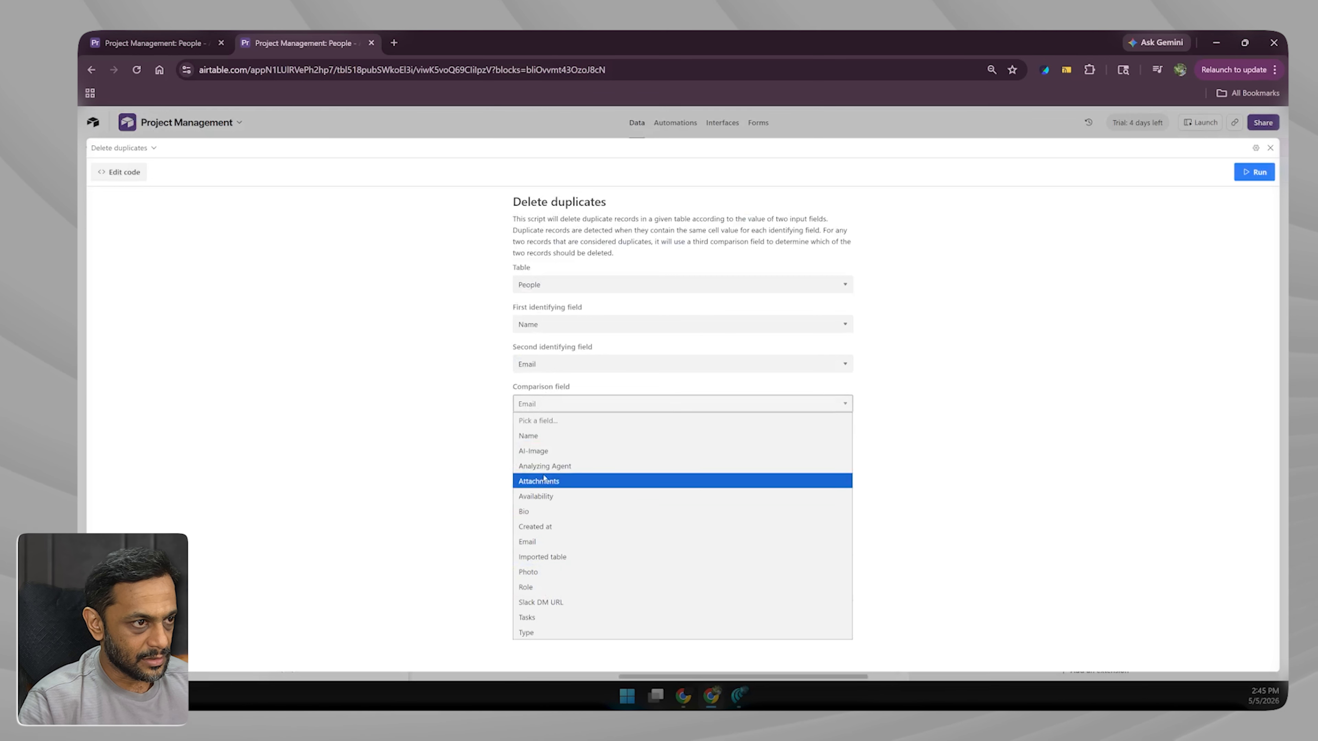
{"action": "left_click", "coordinate": [453, 504]}
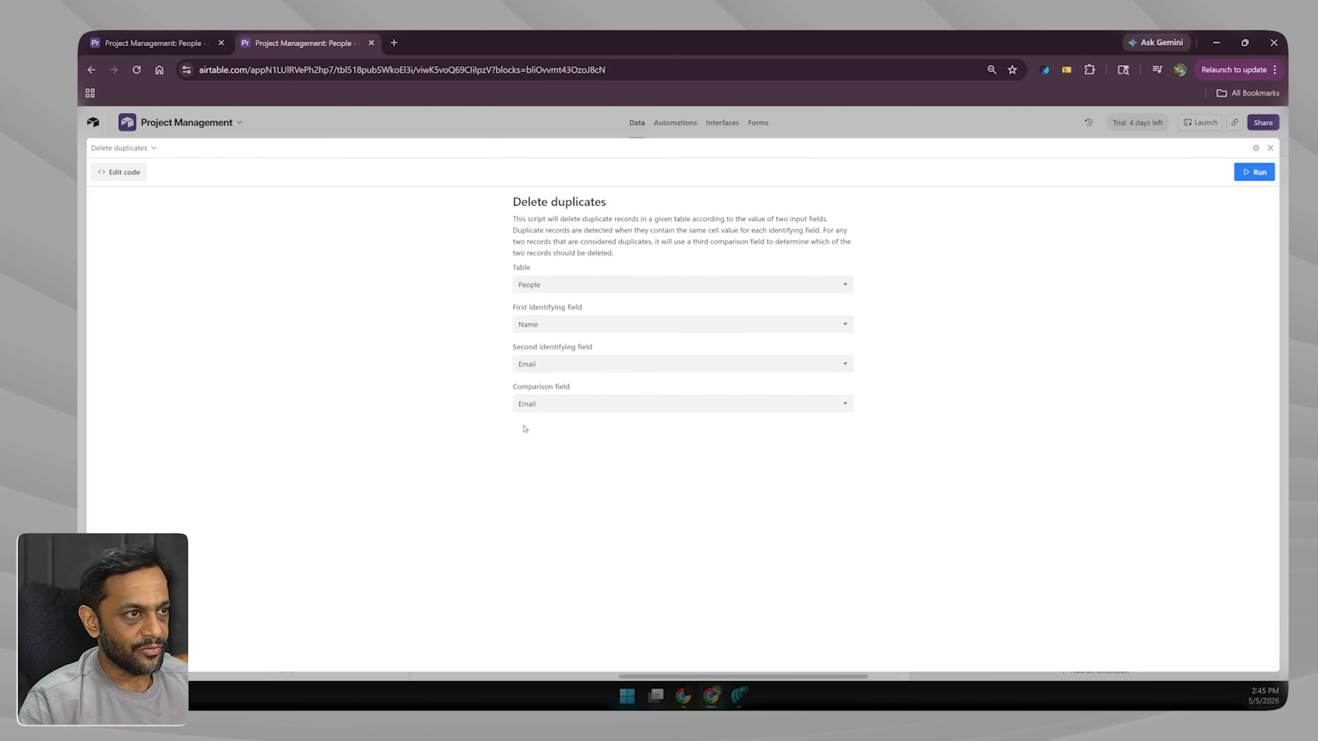
{"action": "left_click", "coordinate": [525, 404]}
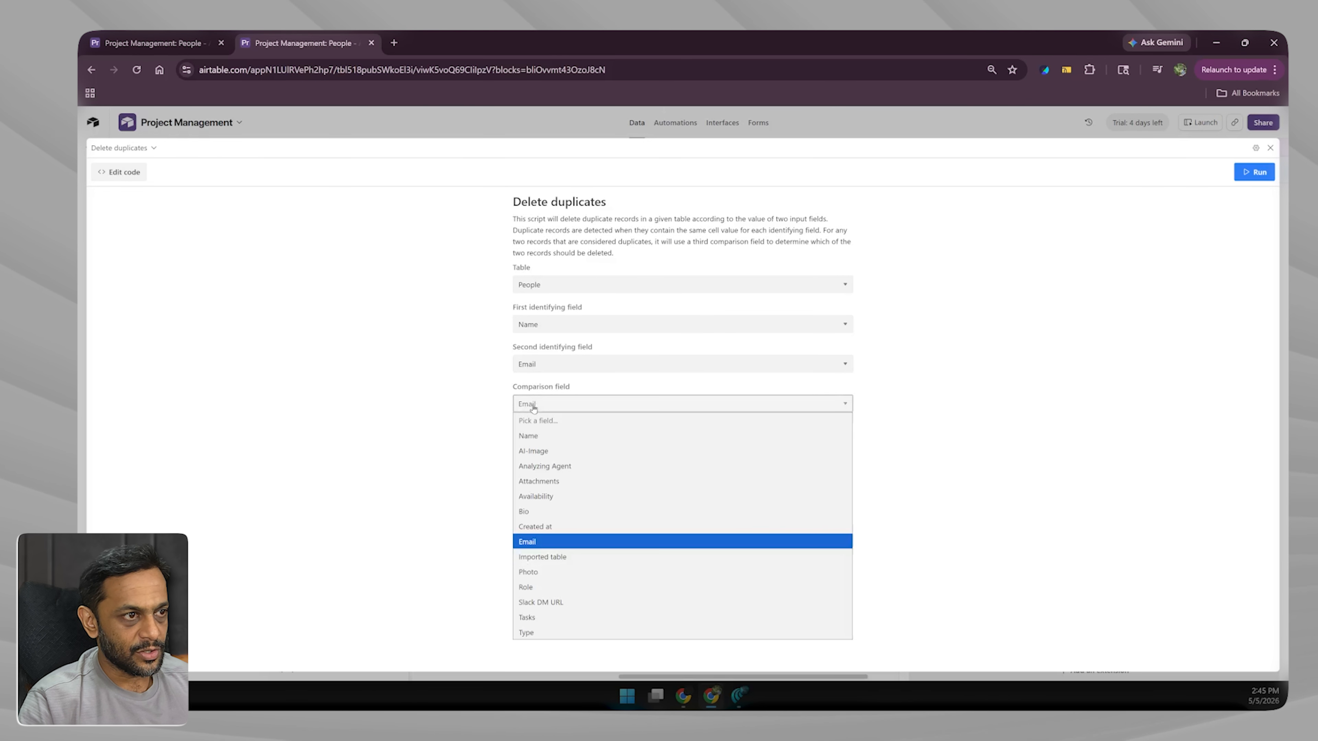
{"action": "left_click", "coordinate": [551, 526]}
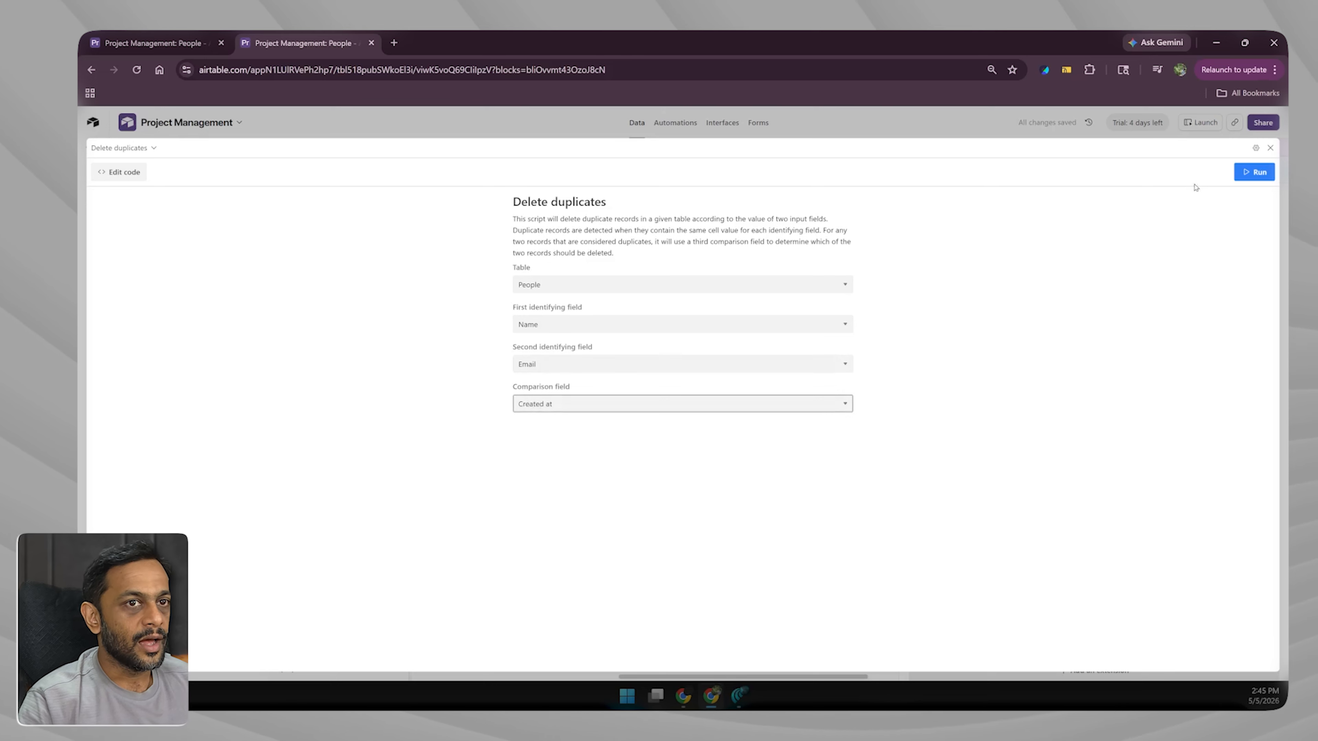
- Run the Delete duplicates script on People, approve the deletion, and close the full-screen extension
{"action": "left_click", "coordinate": [1247, 174]}
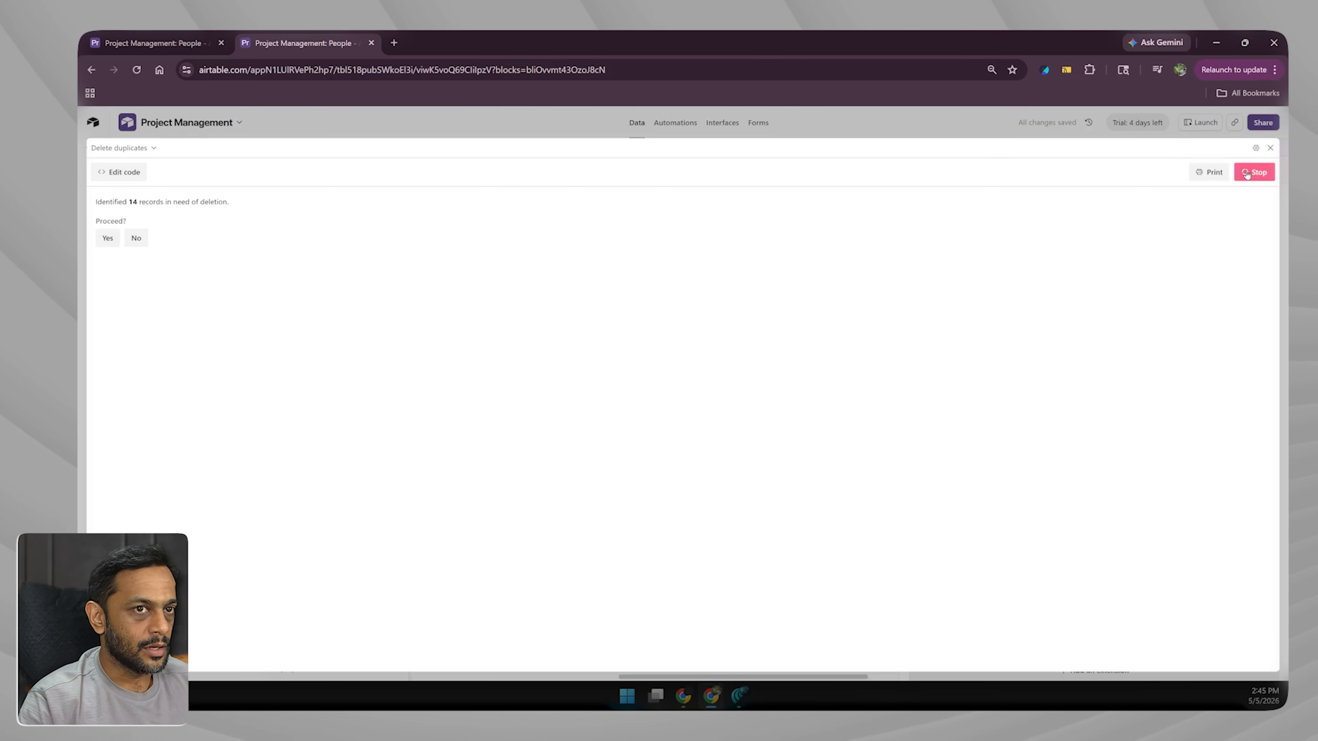
{"action": "left_click", "coordinate": [107, 240]}
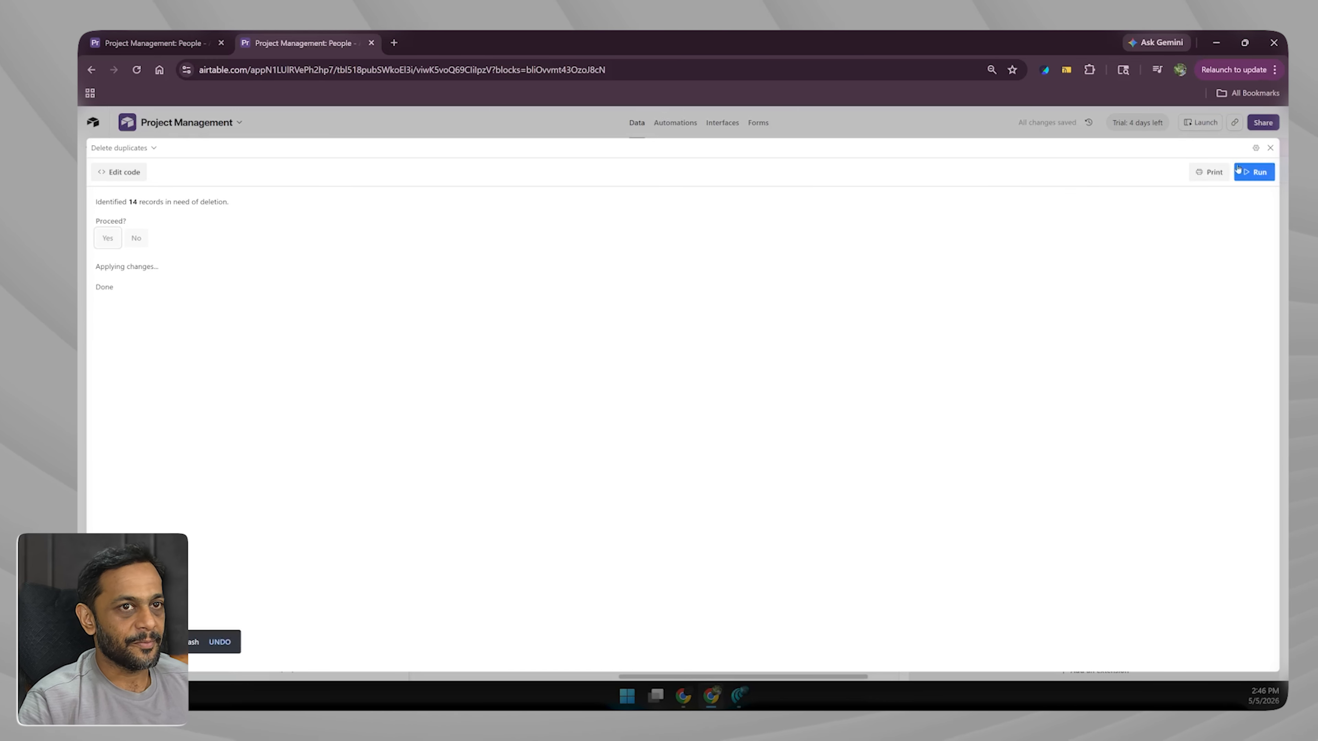
{"action": "left_click", "coordinate": [1270, 147]}
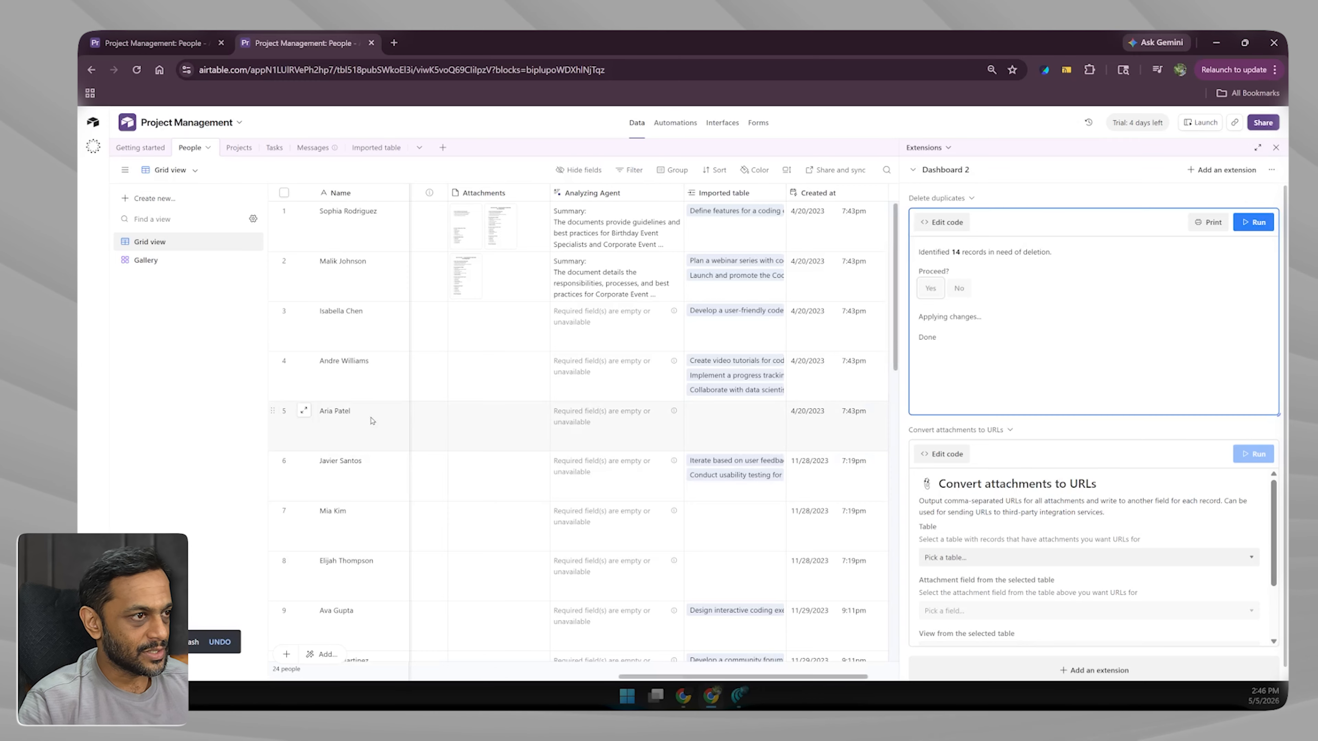
- Check the People grid down to its last record for remaining duplicate entries
{"action": "scroll", "coordinate": [371, 415], "scroll_direction": "down", "scroll_amount": 6}
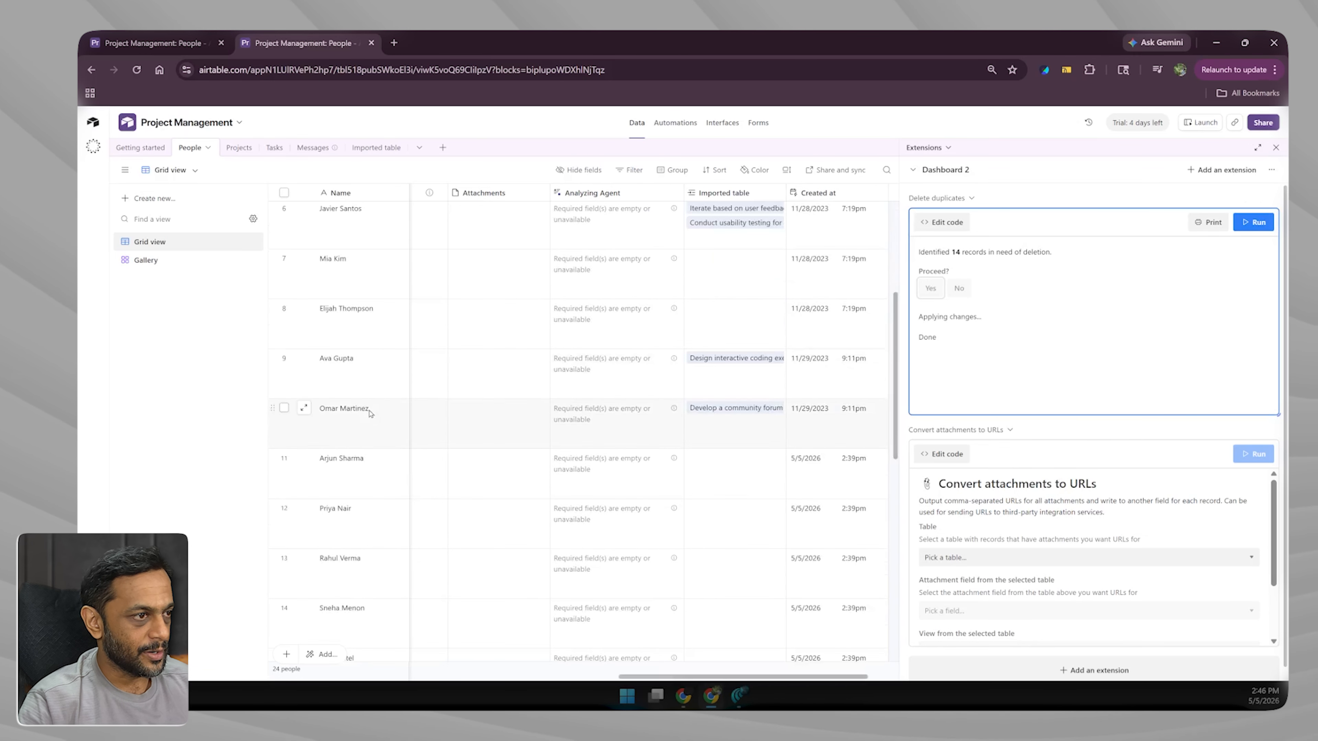
{"action": "left_click", "coordinate": [356, 408]}
{"action": "scroll", "coordinate": [358, 415], "scroll_direction": "down", "scroll_amount": 8}
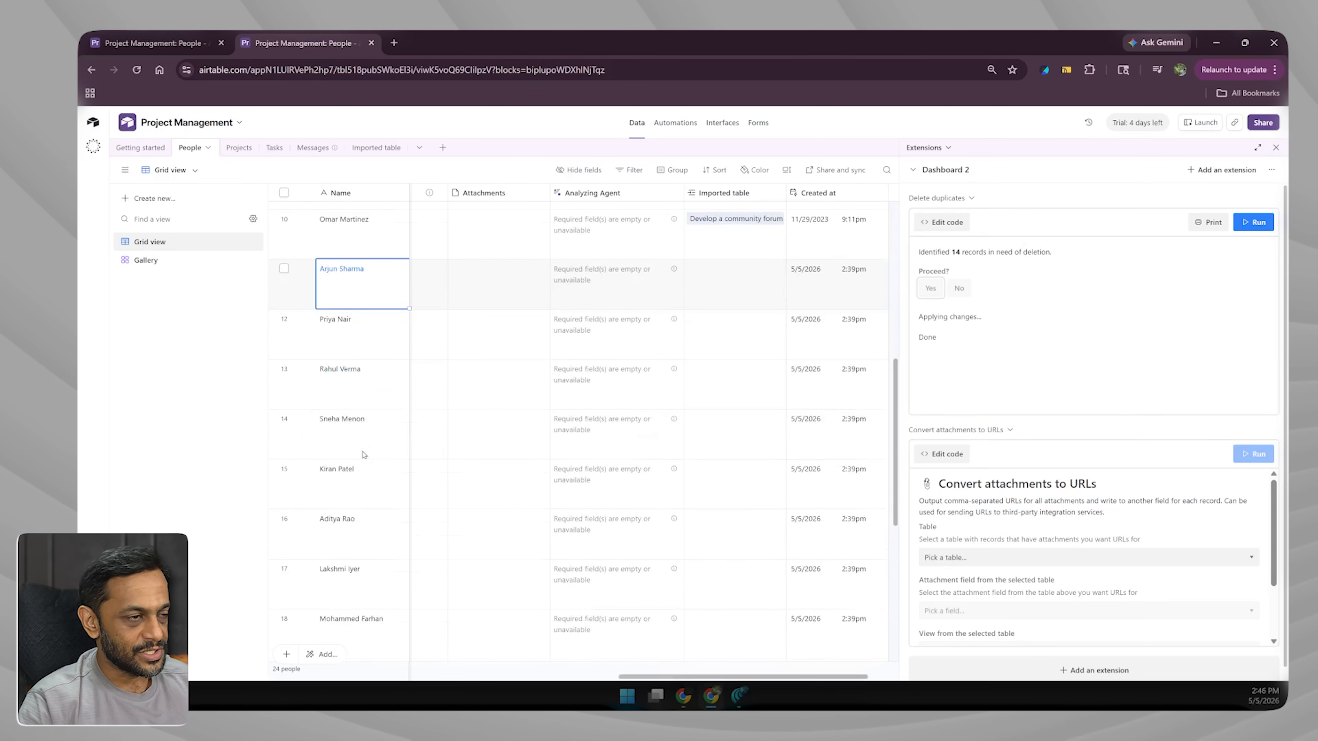
{"action": "scroll", "coordinate": [363, 454], "scroll_direction": "down", "scroll_amount": 3}
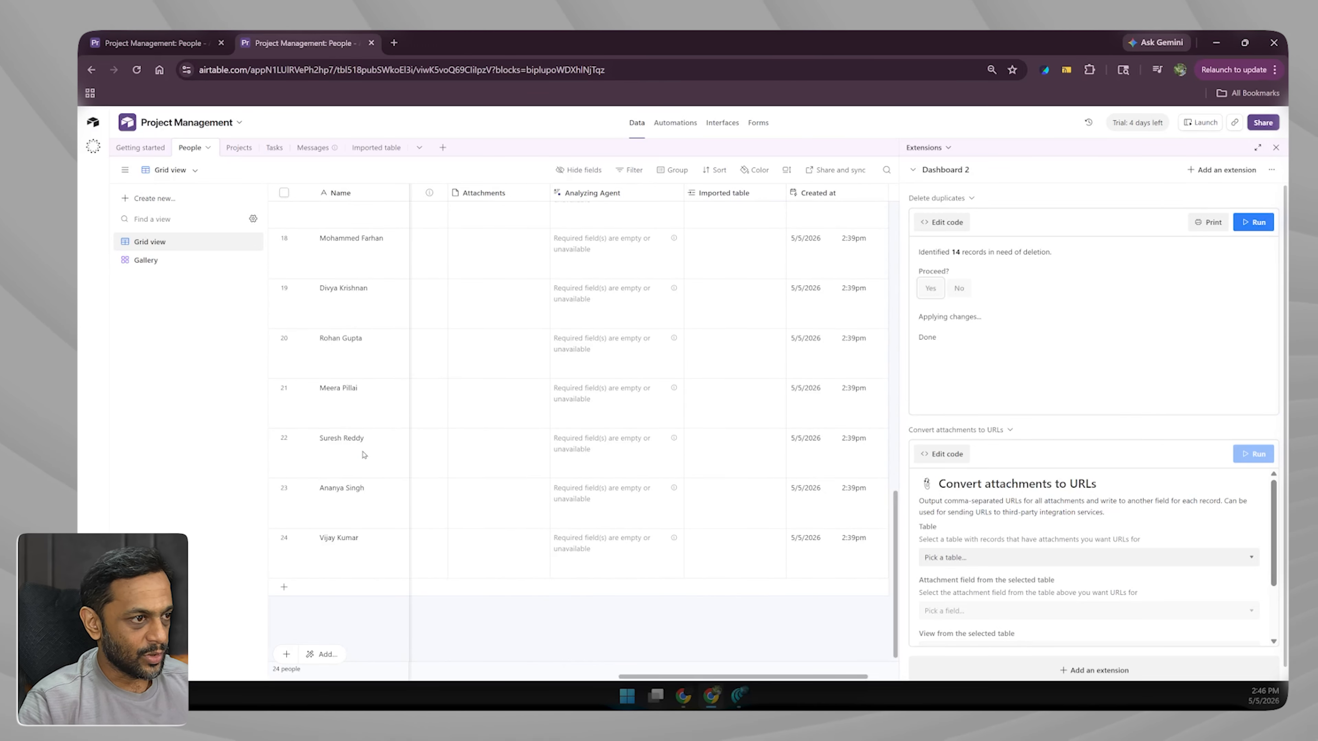
{"action": "scroll", "coordinate": [362, 390], "scroll_direction": "up", "scroll_amount": 4}
{"action": "scroll", "coordinate": [357, 384], "scroll_direction": "up", "scroll_amount": 4}
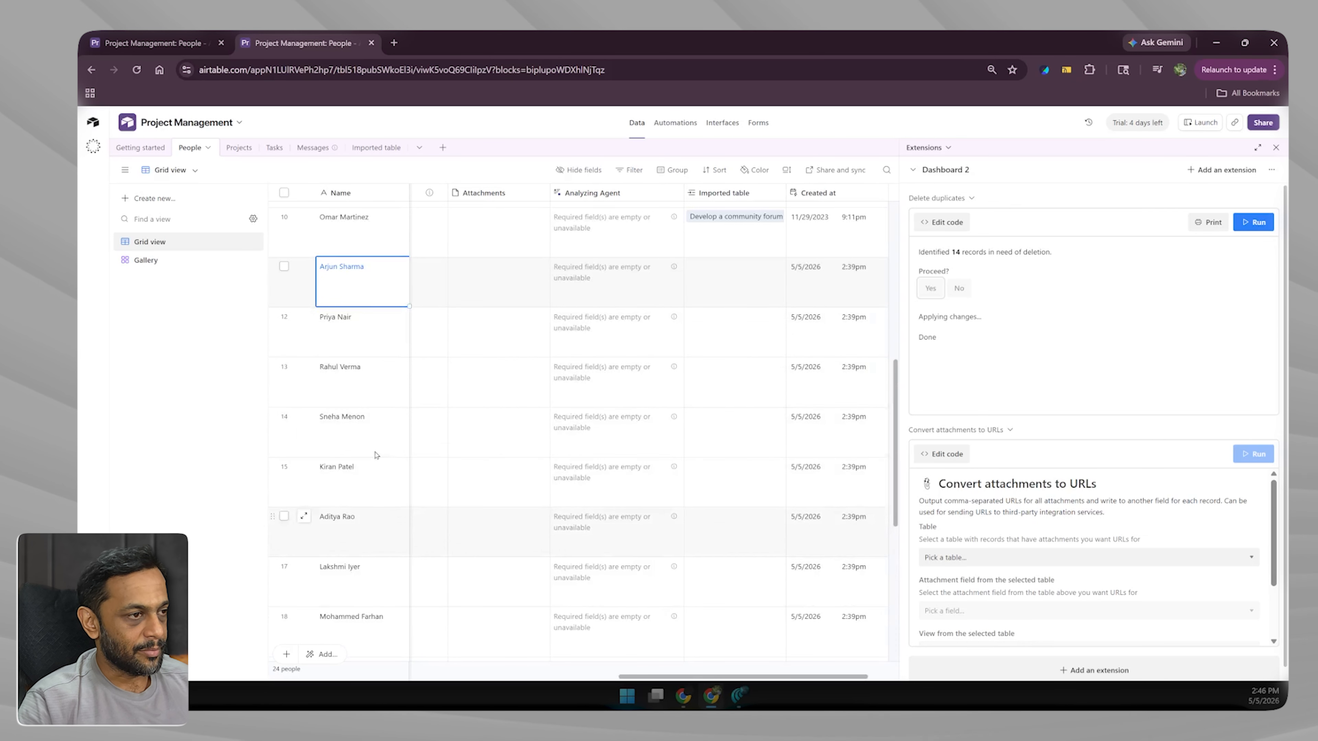
- Open the Delete duplicates script's code, look through its Examples, API and Advanced sections, and close the full-screen editor
{"action": "left_click", "coordinate": [944, 223]}
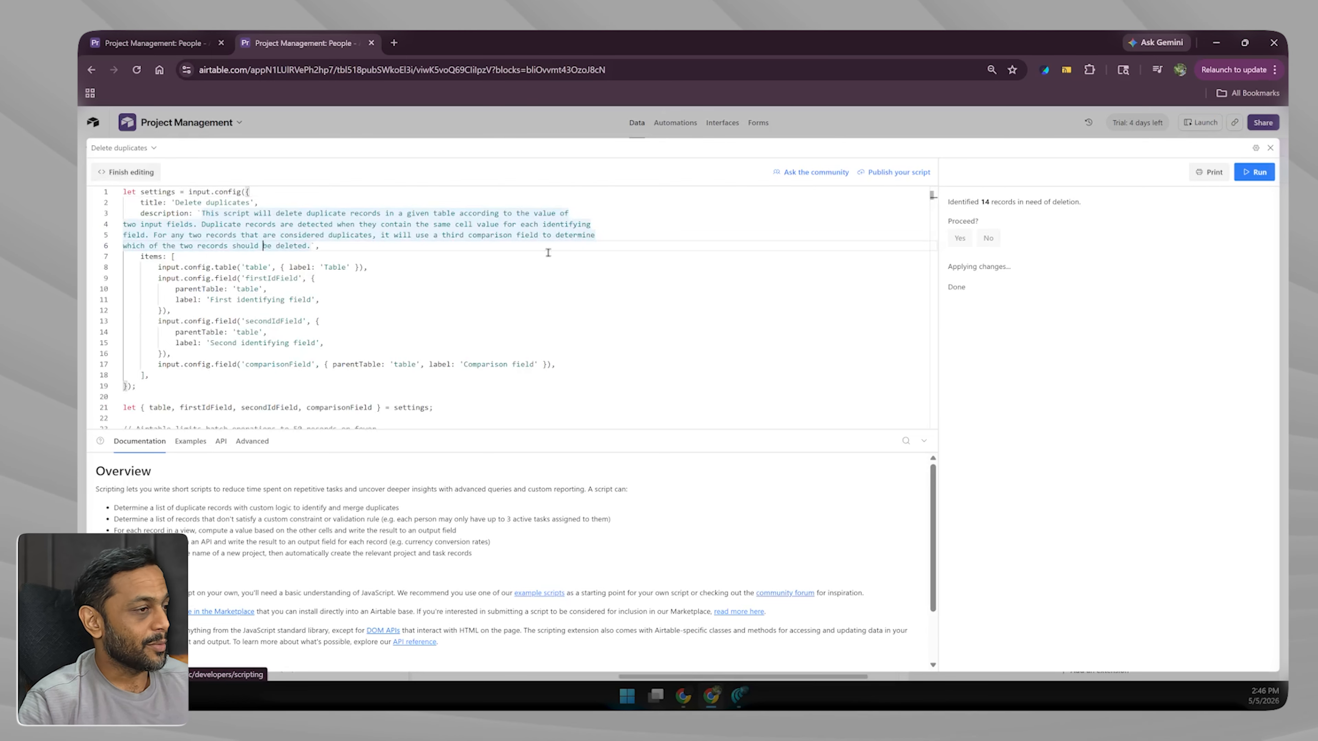
{"action": "left_click", "coordinate": [180, 442]}
{"action": "left_click", "coordinate": [220, 443]}
{"action": "left_click", "coordinate": [252, 442]}
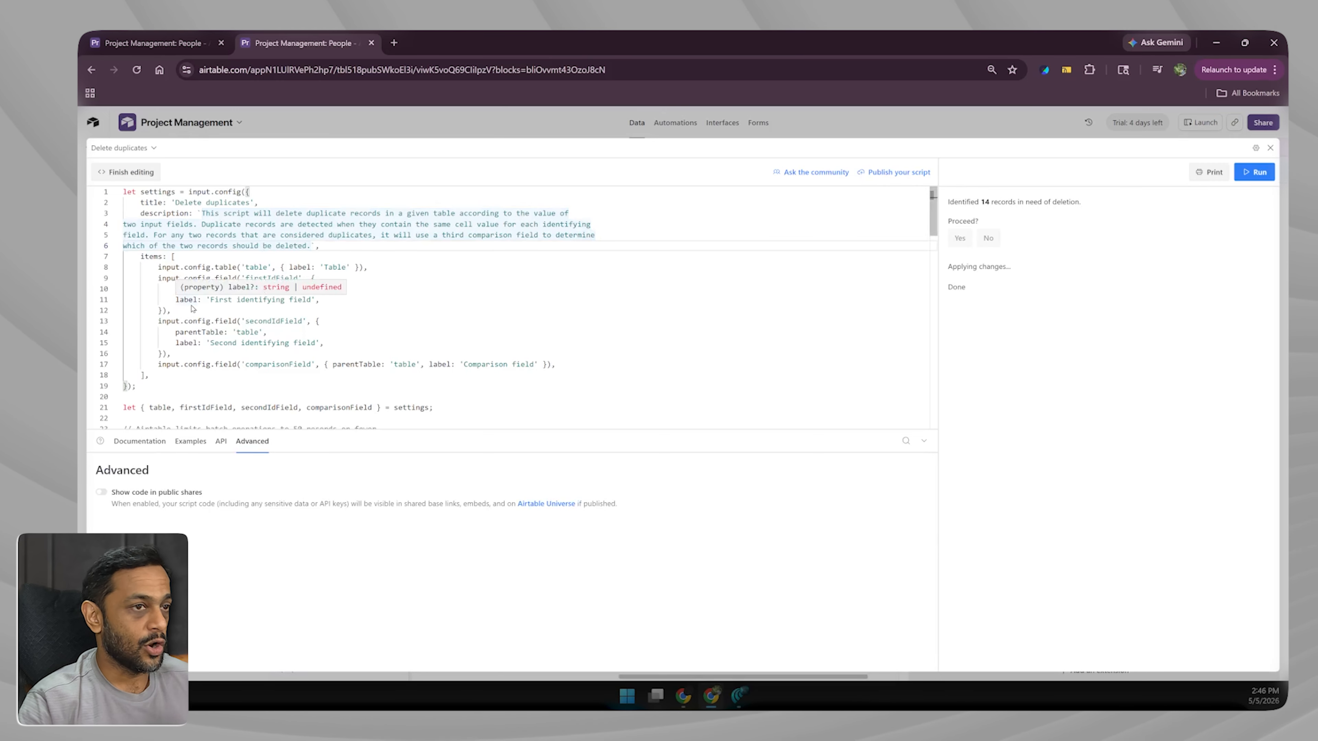
{"action": "left_click", "coordinate": [1270, 149]}
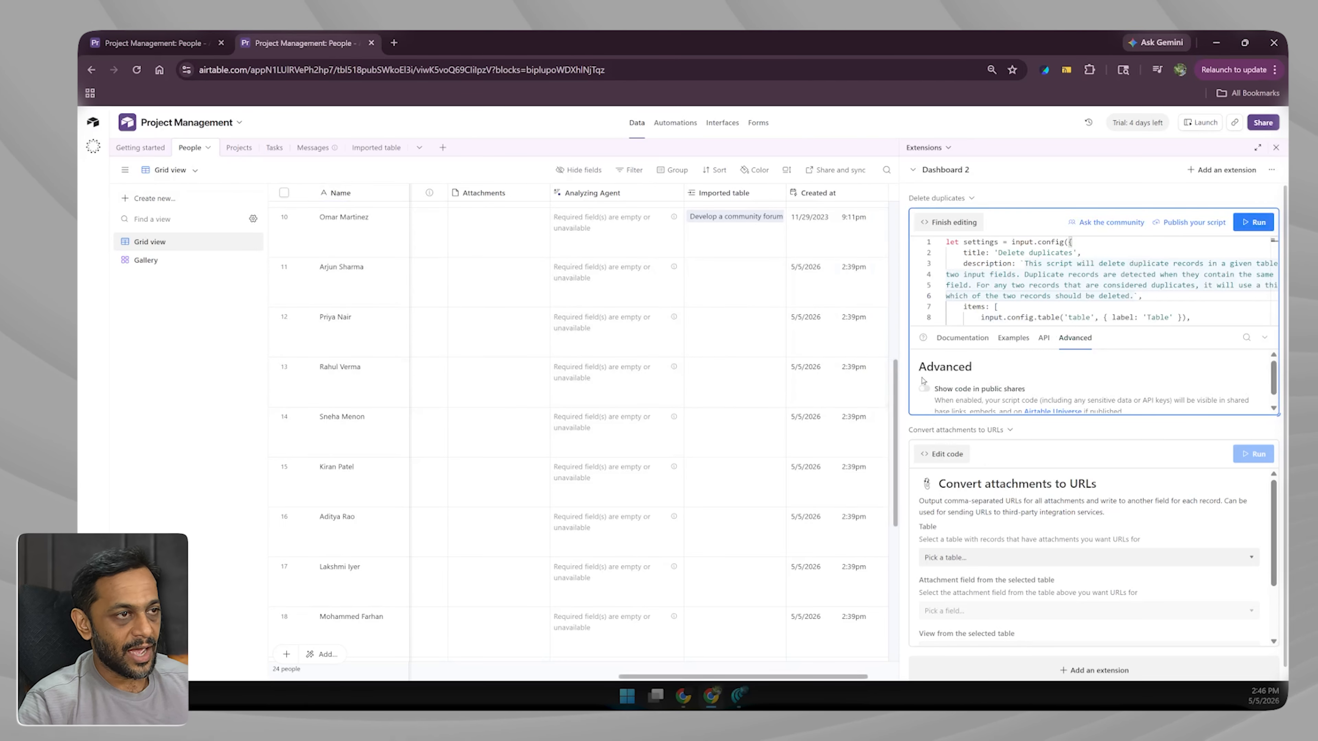
- Configure the Convert attachments to URLs script in full screen with table People, attachment field Photo and view Grid view, leaving full screen when done
{"action": "left_click", "coordinate": [1262, 431]}
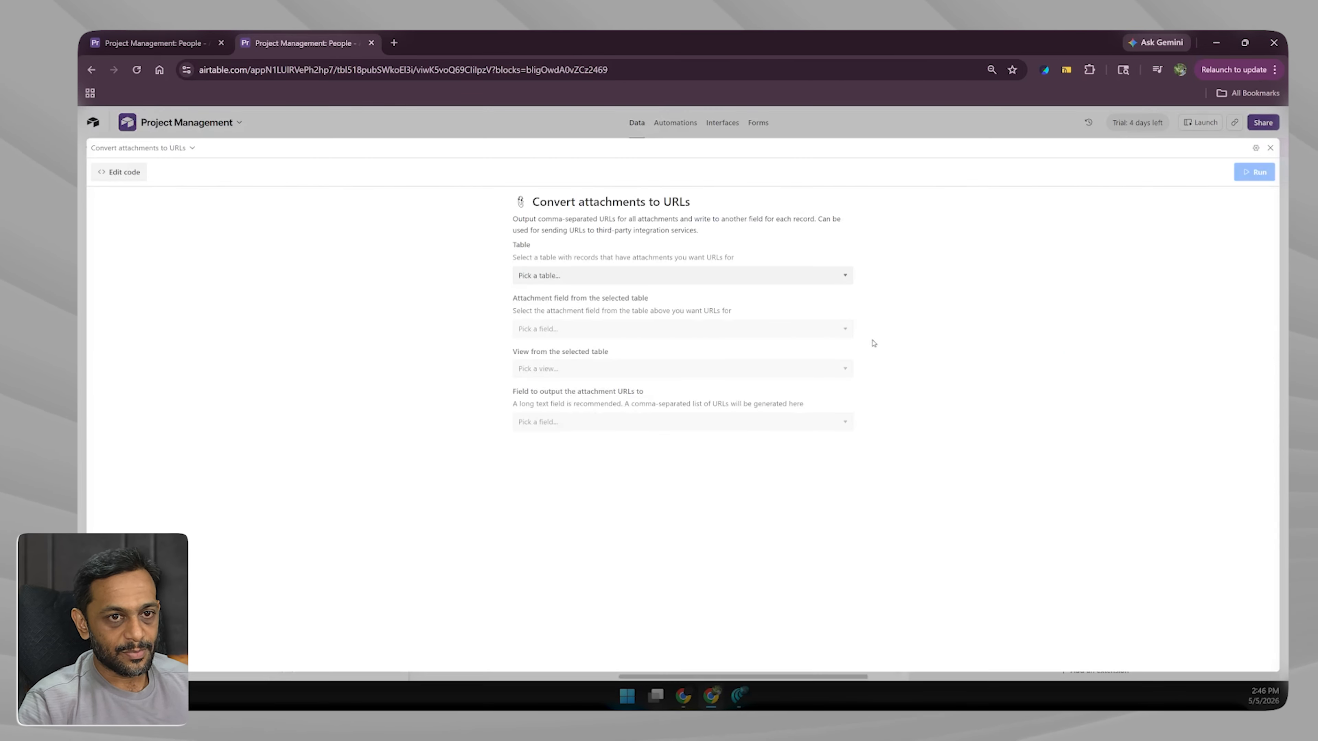
{"action": "left_click", "coordinate": [550, 276]}
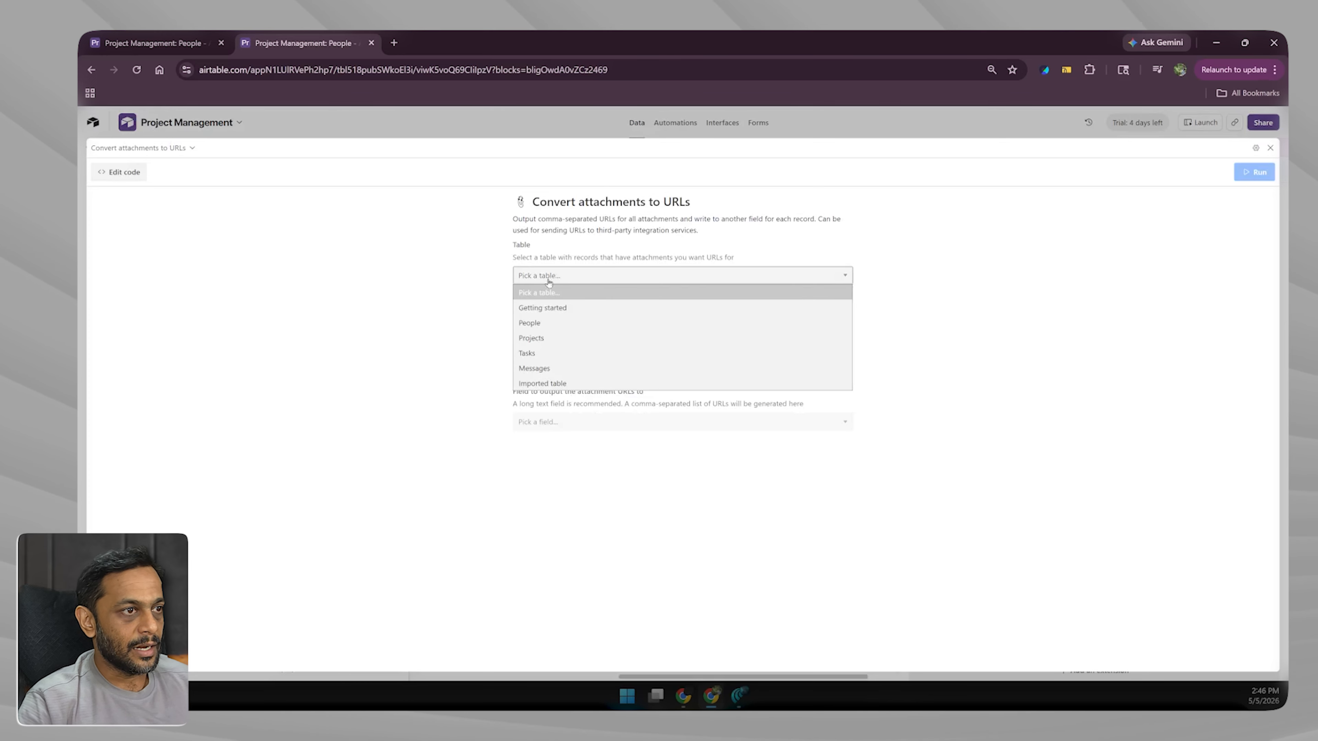
{"action": "left_click", "coordinate": [541, 325]}
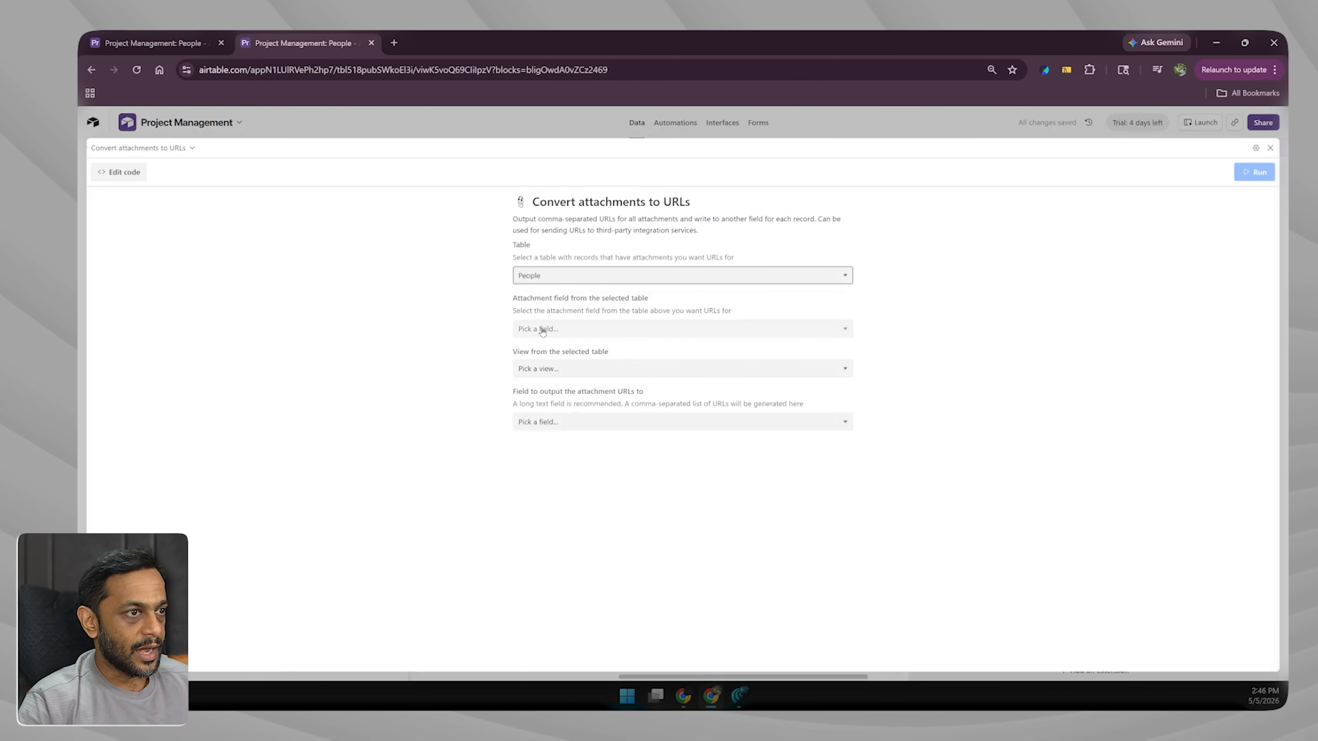
{"action": "left_click", "coordinate": [543, 330]}
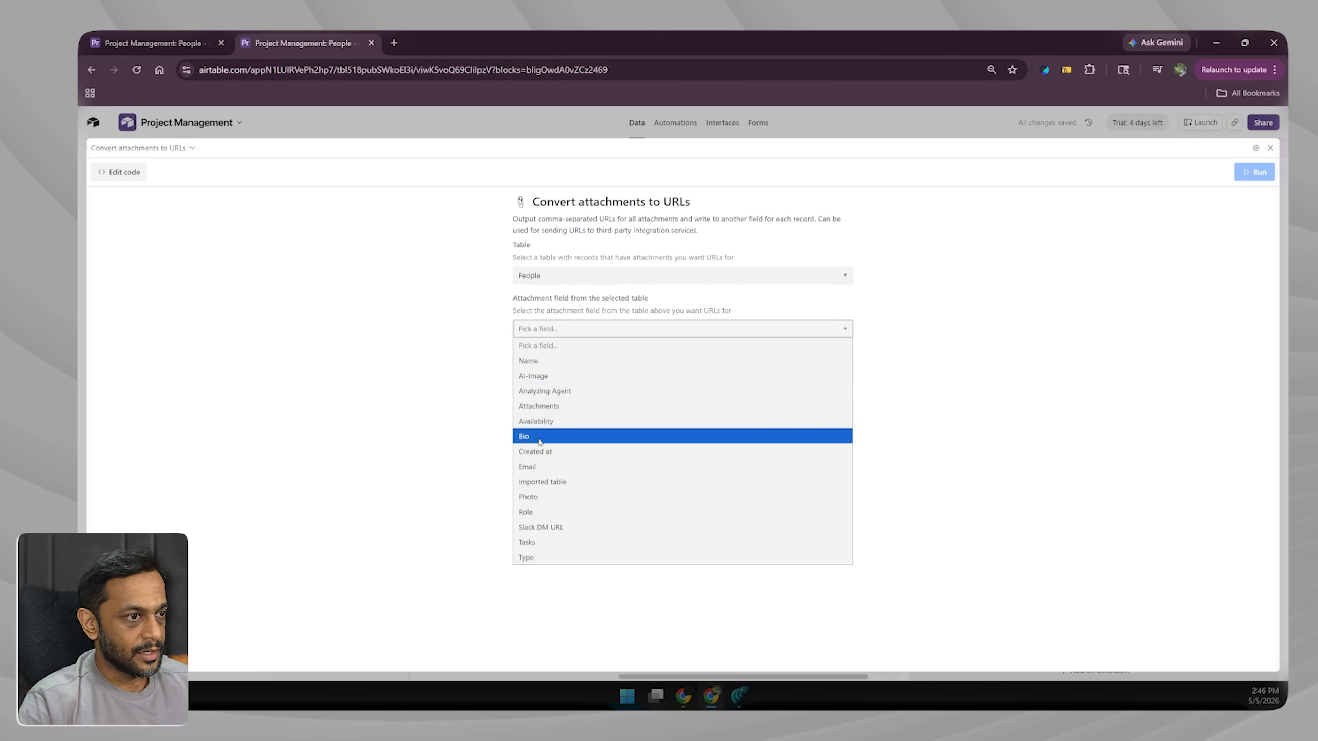
{"action": "left_click", "coordinate": [540, 495]}
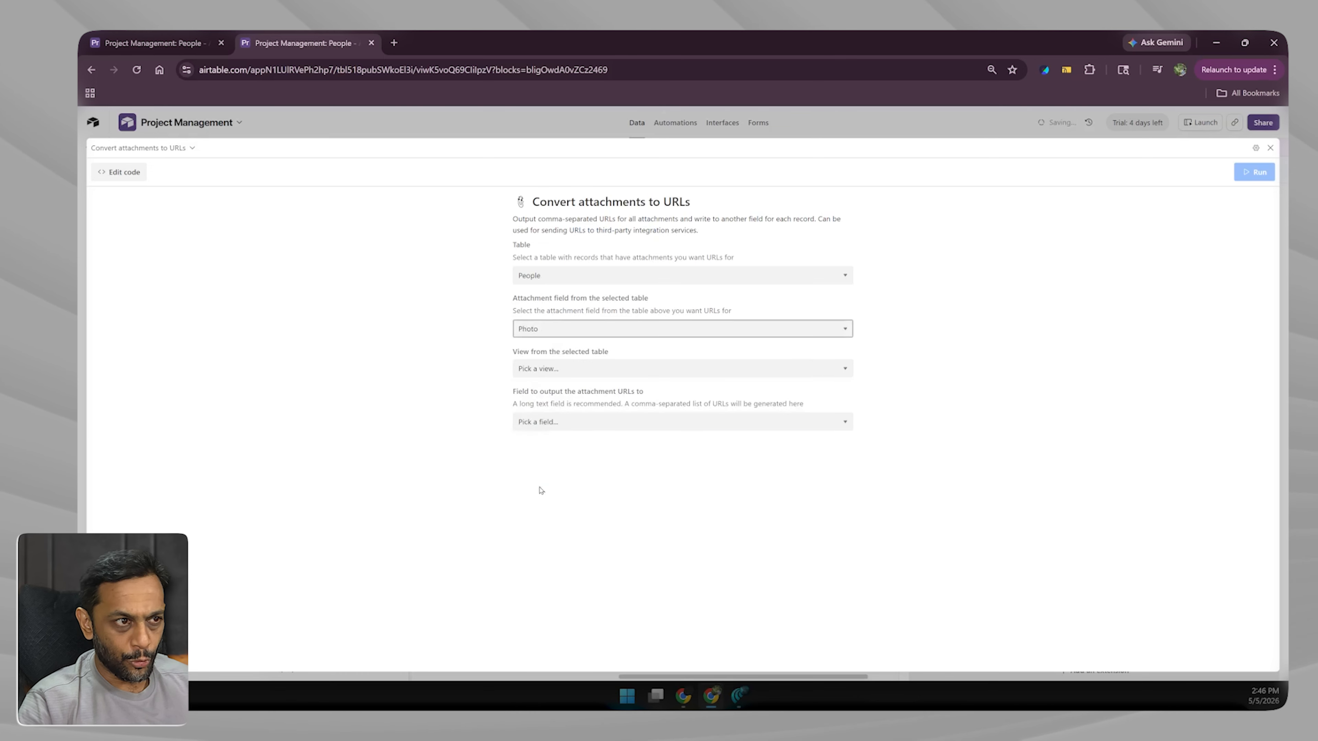
{"action": "left_click", "coordinate": [545, 369]}
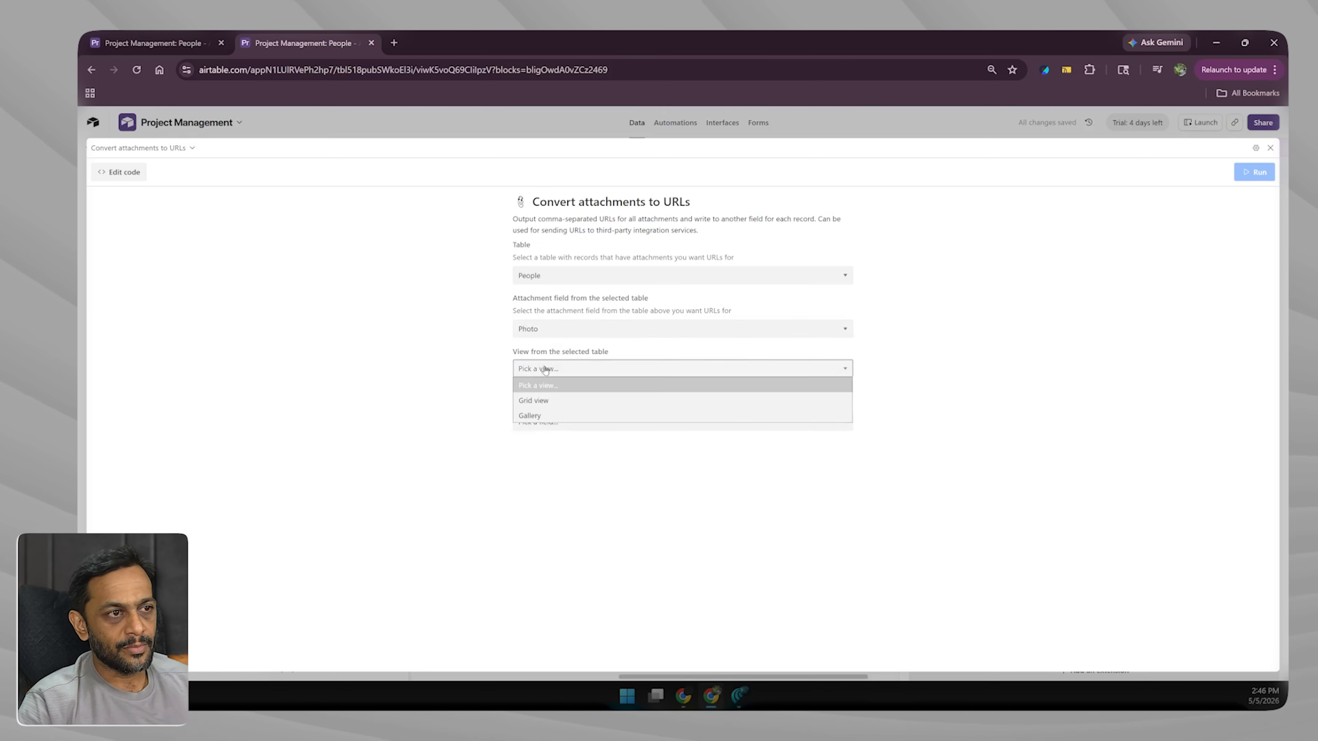
{"action": "left_click", "coordinate": [544, 400]}
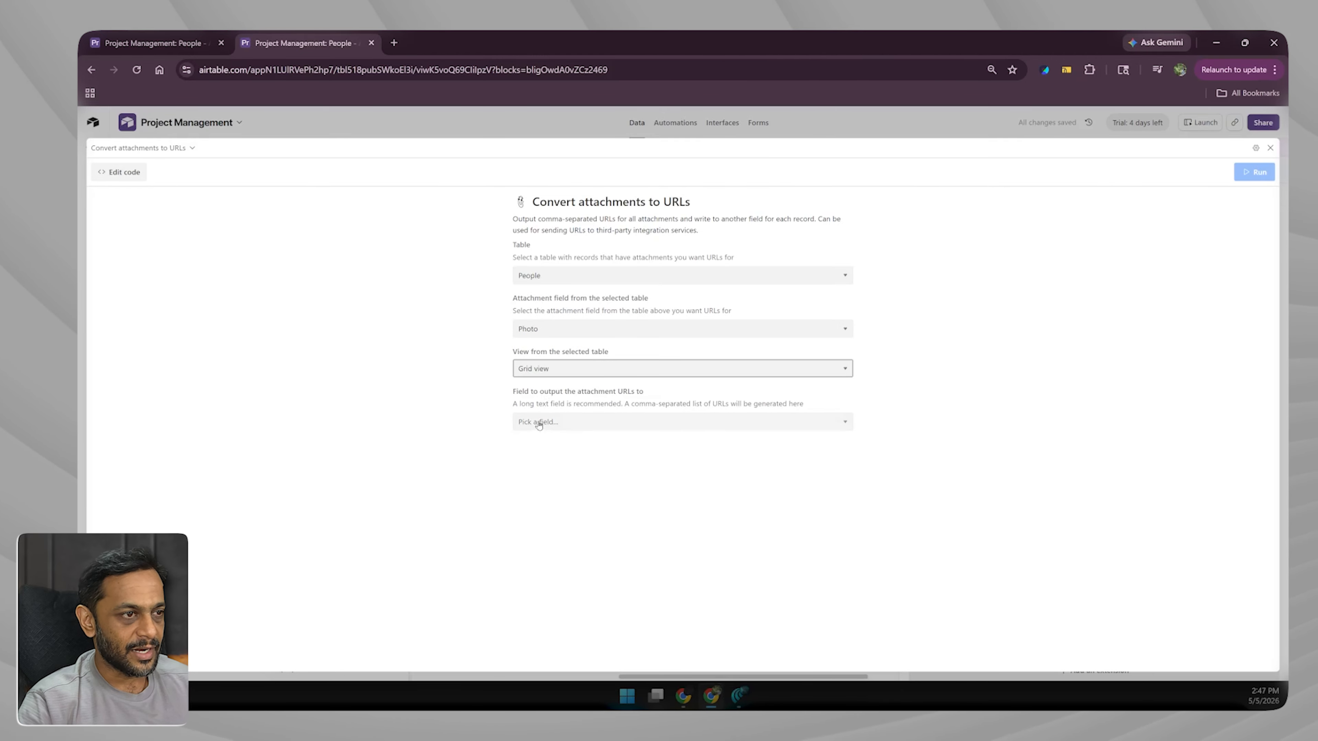
{"action": "left_click", "coordinate": [539, 422]}
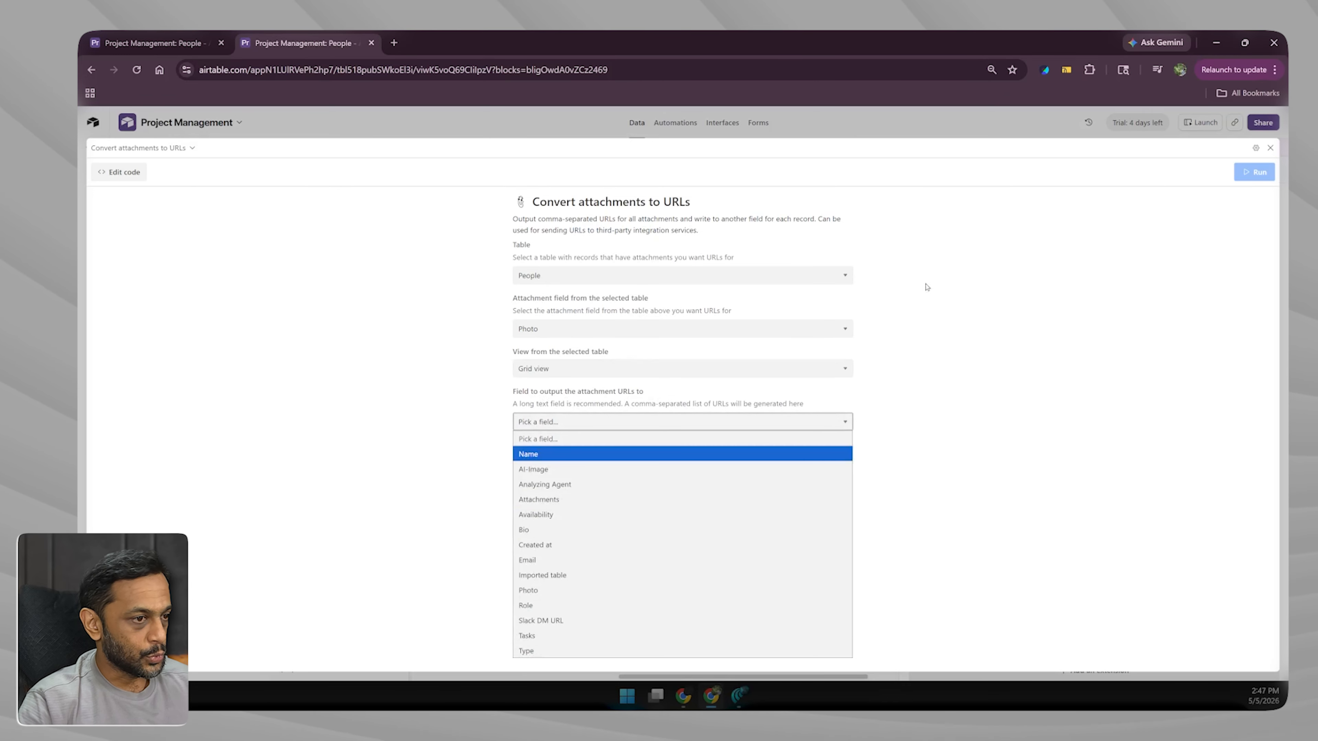
{"action": "left_click", "coordinate": [1255, 147]}
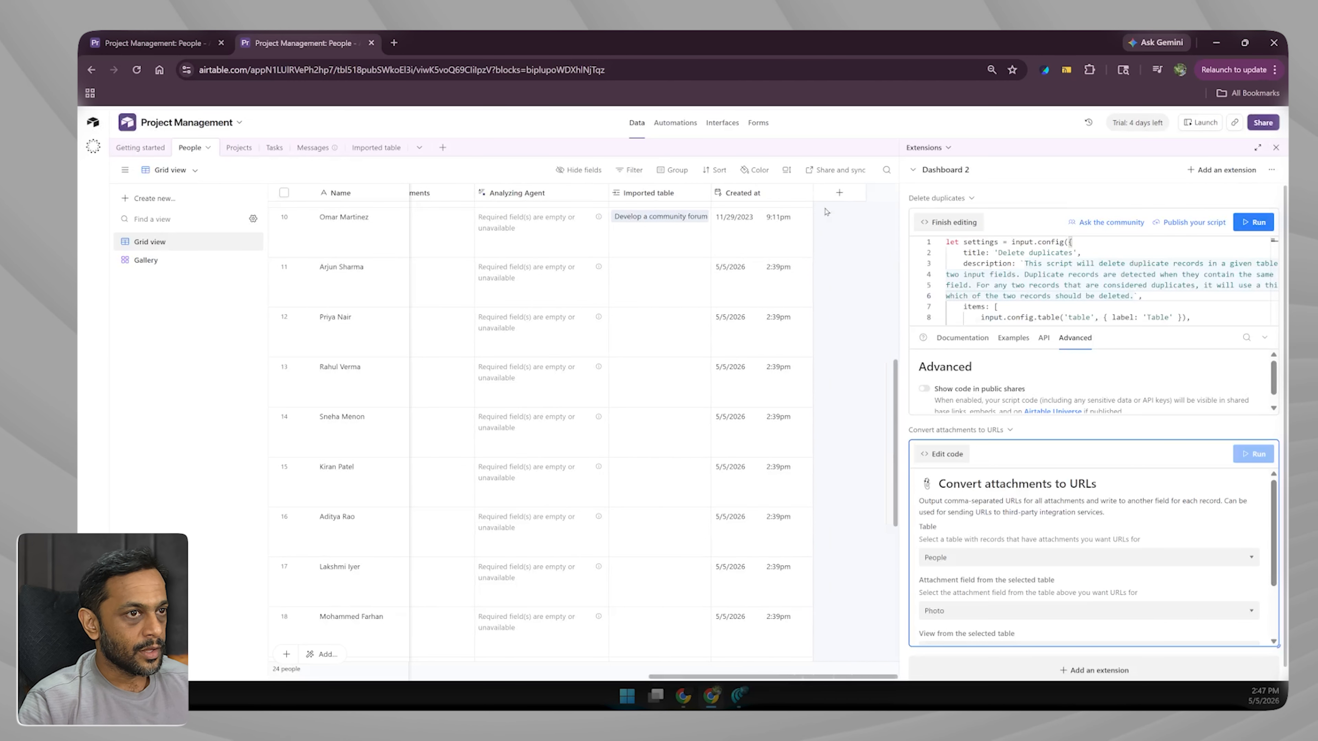
- Add a single line text field named Image URL to the People table
{"action": "left_click", "coordinate": [892, 192]}
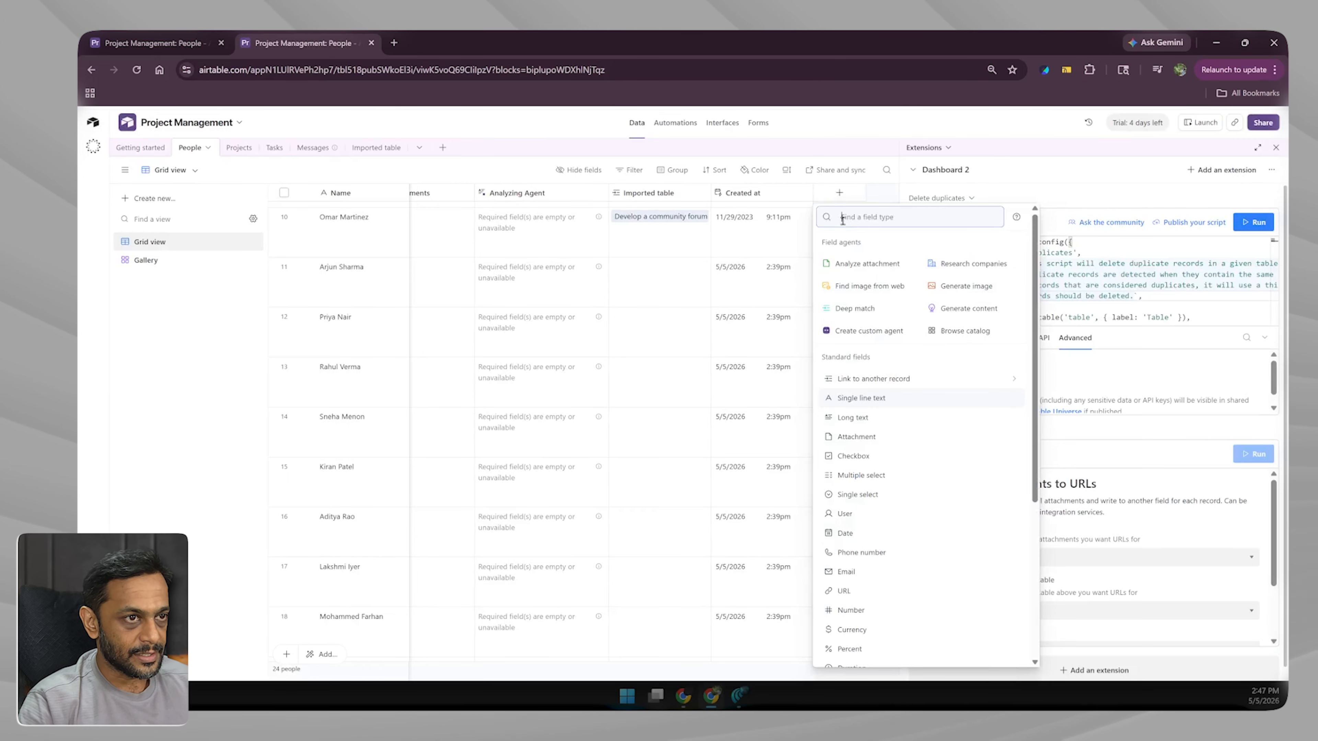
{"action": "type", "text": "text"}
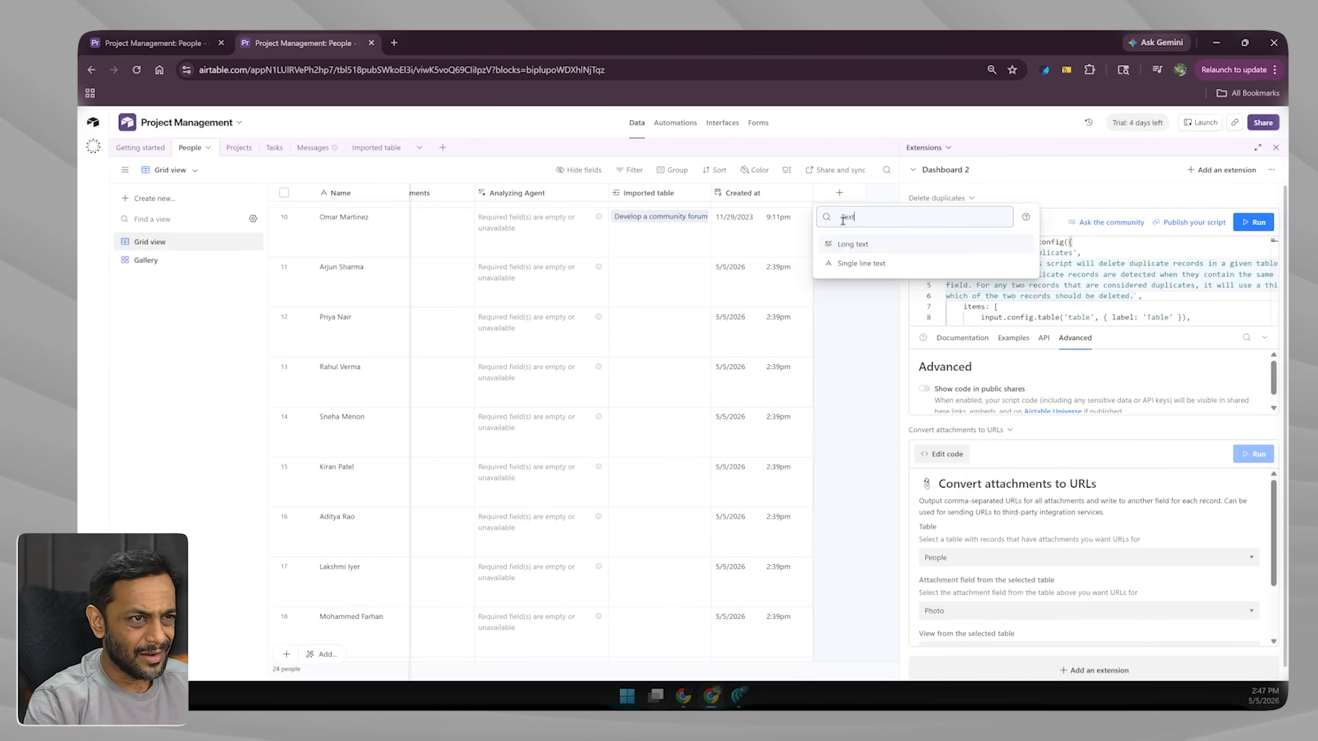
{"action": "left_click", "coordinate": [856, 263]}
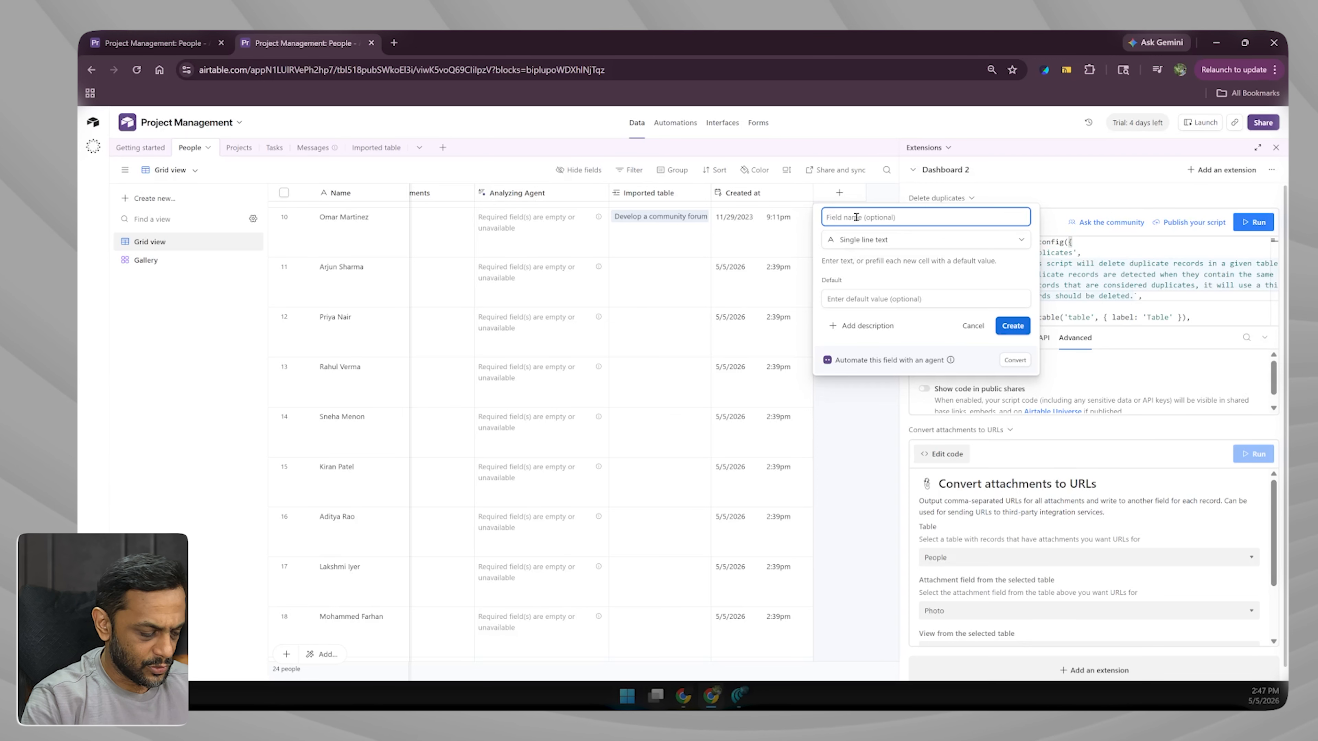
{"action": "type", "text": "Image URL"}
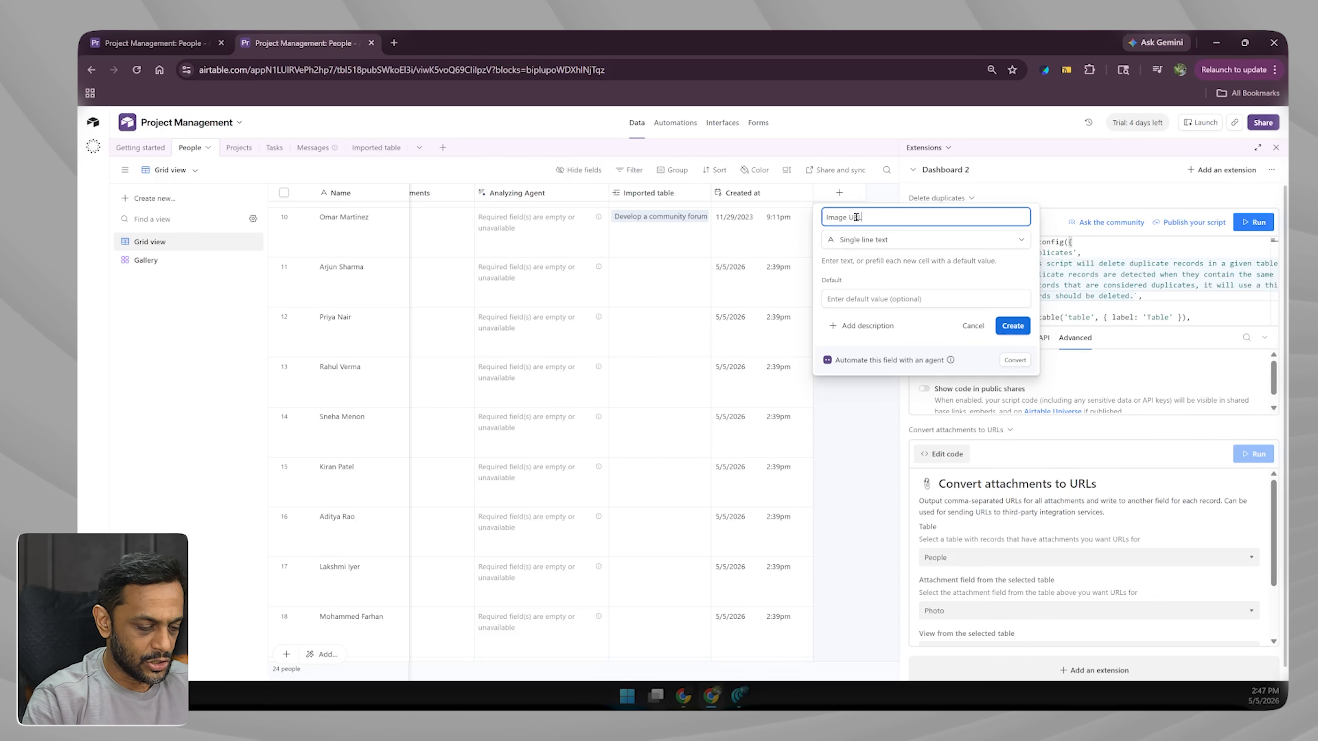
{"action": "left_click", "coordinate": [1013, 325]}
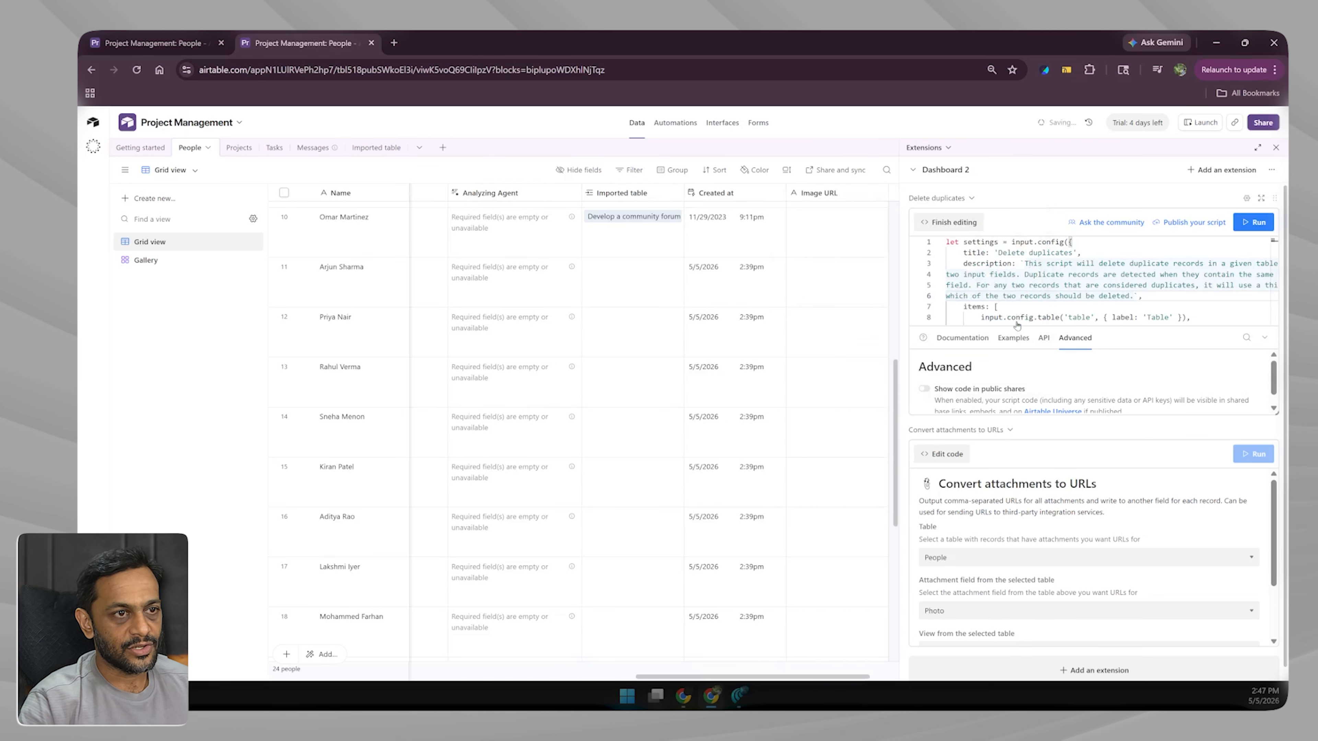
- Set Image URL as the output field of Convert attachments to URLs, run the script in full screen, and close the full-screen view
{"action": "left_click", "coordinate": [1261, 429]}
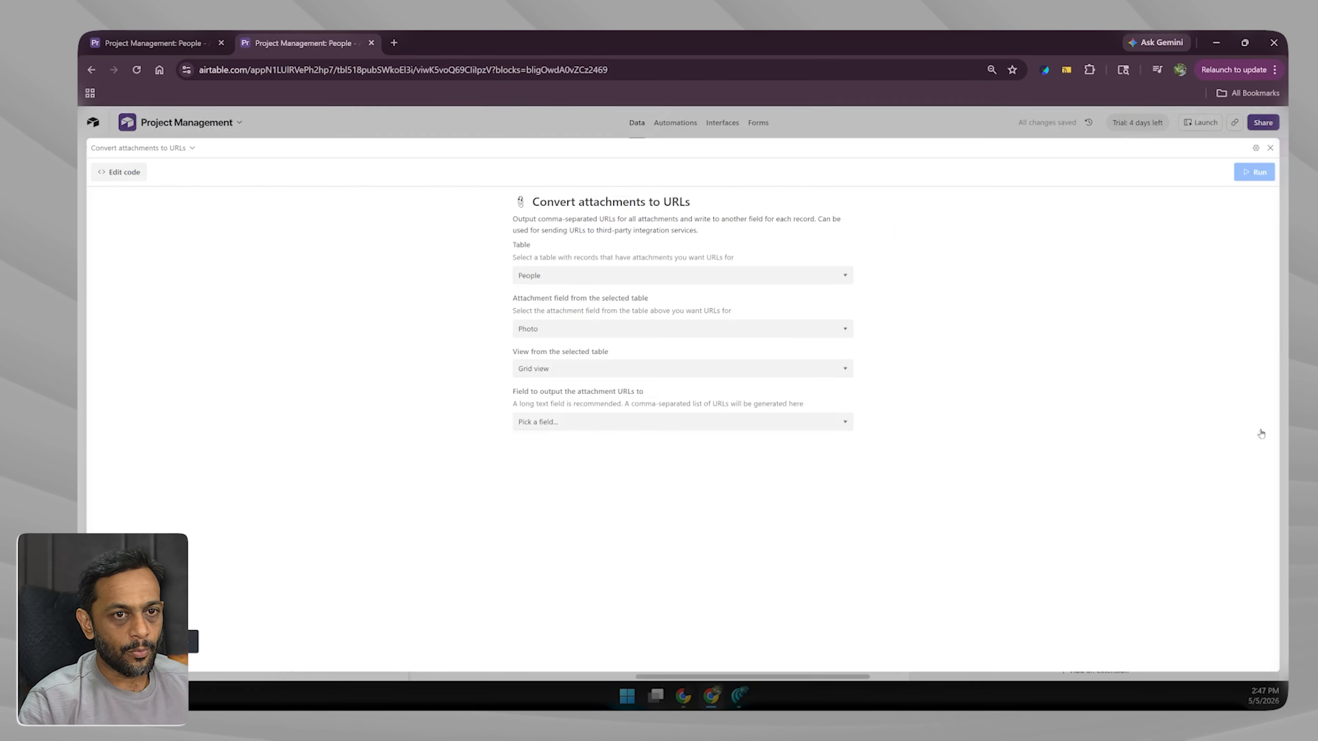
{"action": "left_click", "coordinate": [532, 423]}
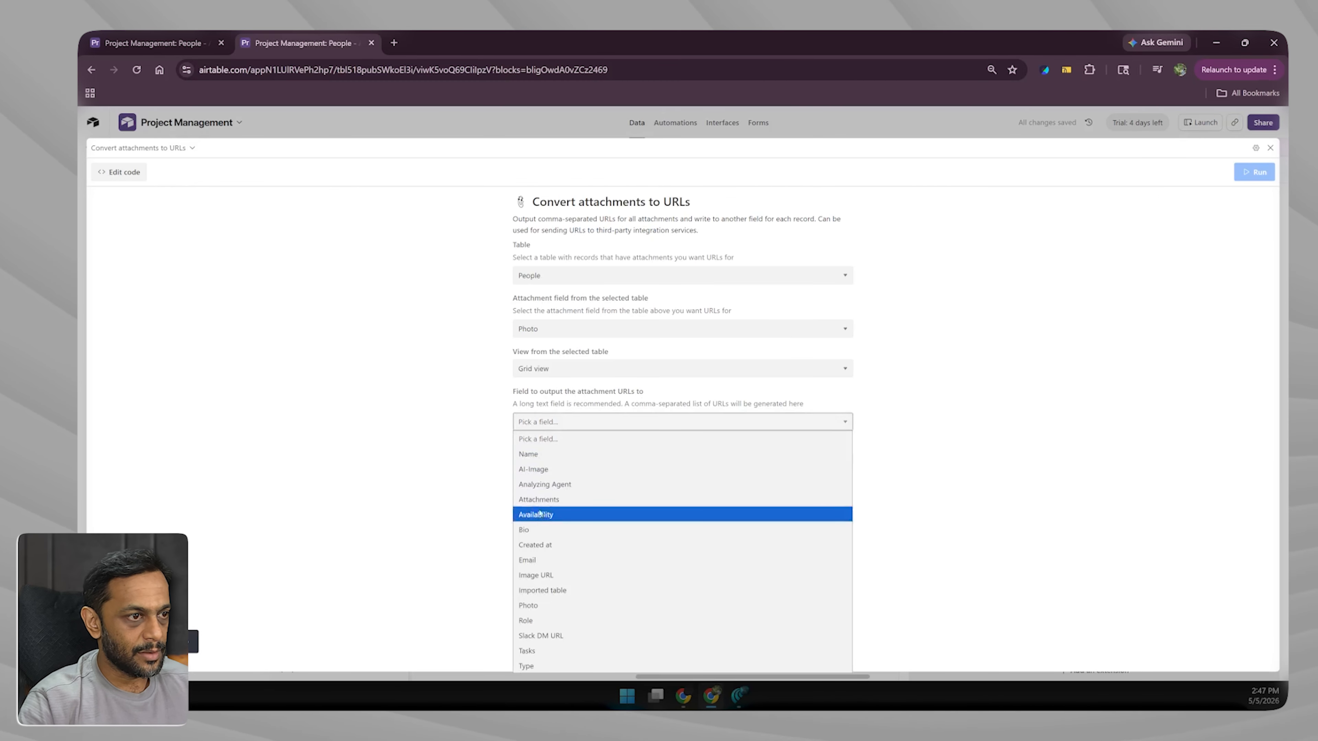
{"action": "left_click", "coordinate": [542, 577]}
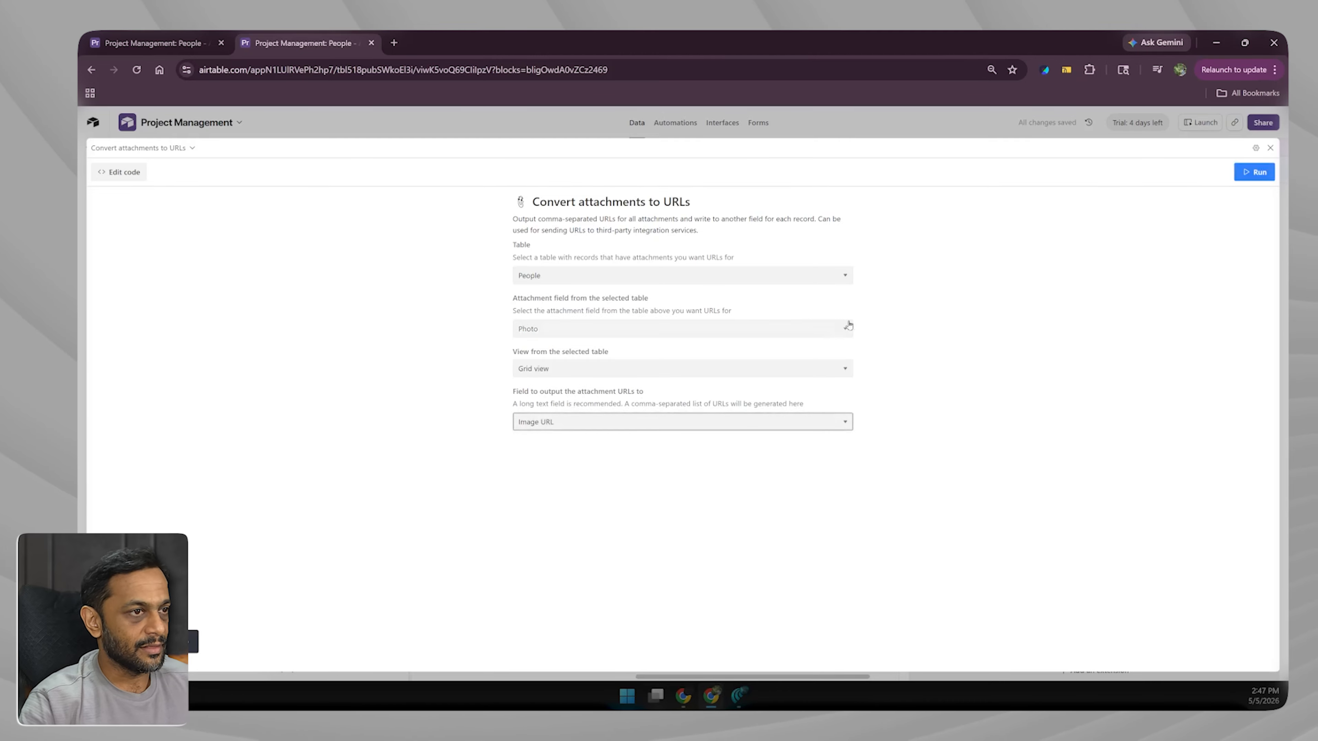
{"action": "left_click", "coordinate": [1246, 174]}
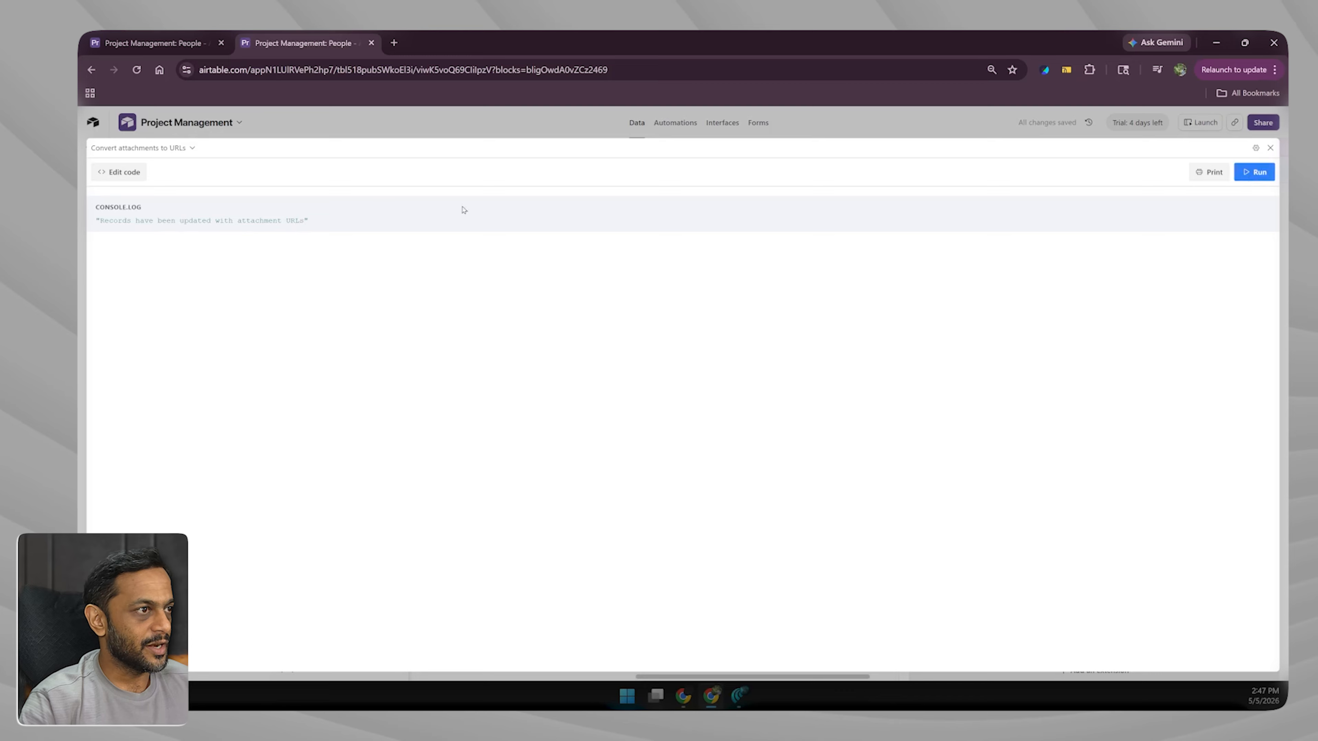
{"action": "left_click", "coordinate": [1270, 148]}
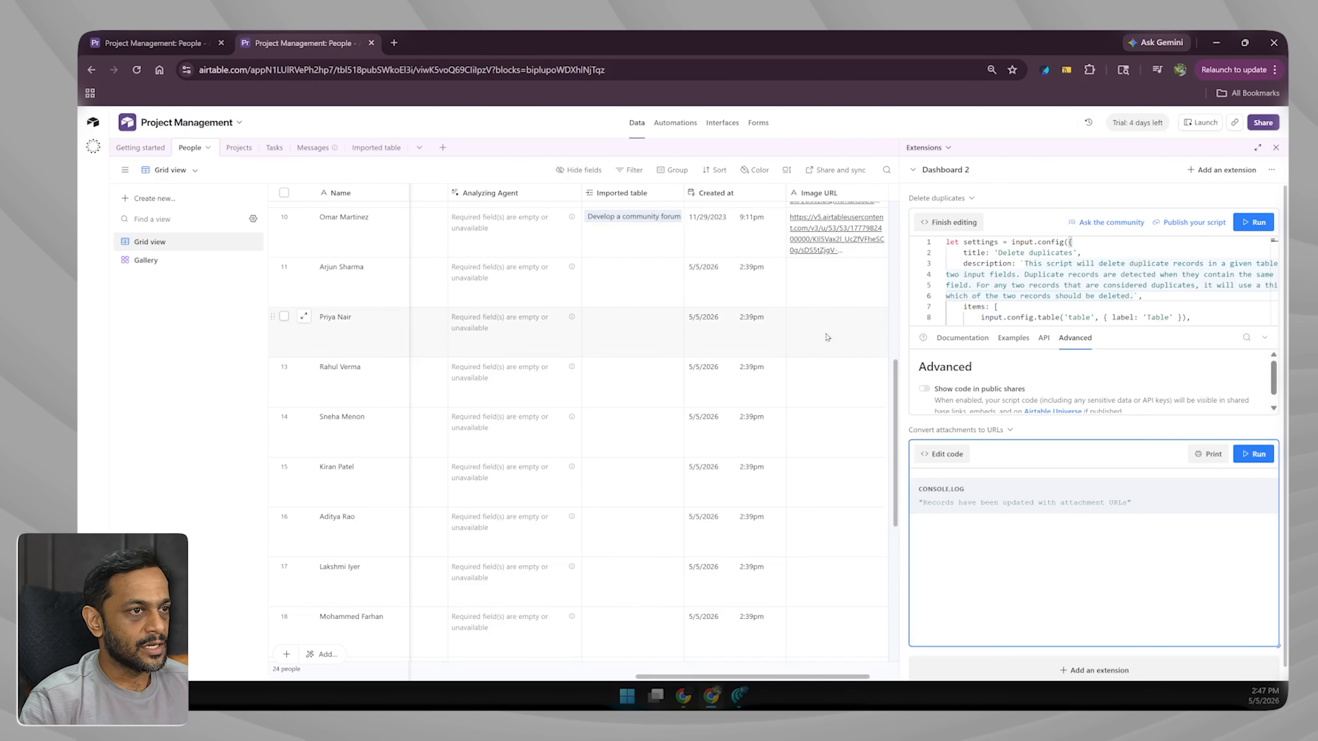
- Upload a local image file to the empty Photo cell of record 11 in the People grid
{"action": "scroll", "coordinate": [832, 318], "scroll_direction": "up", "scroll_amount": 9}
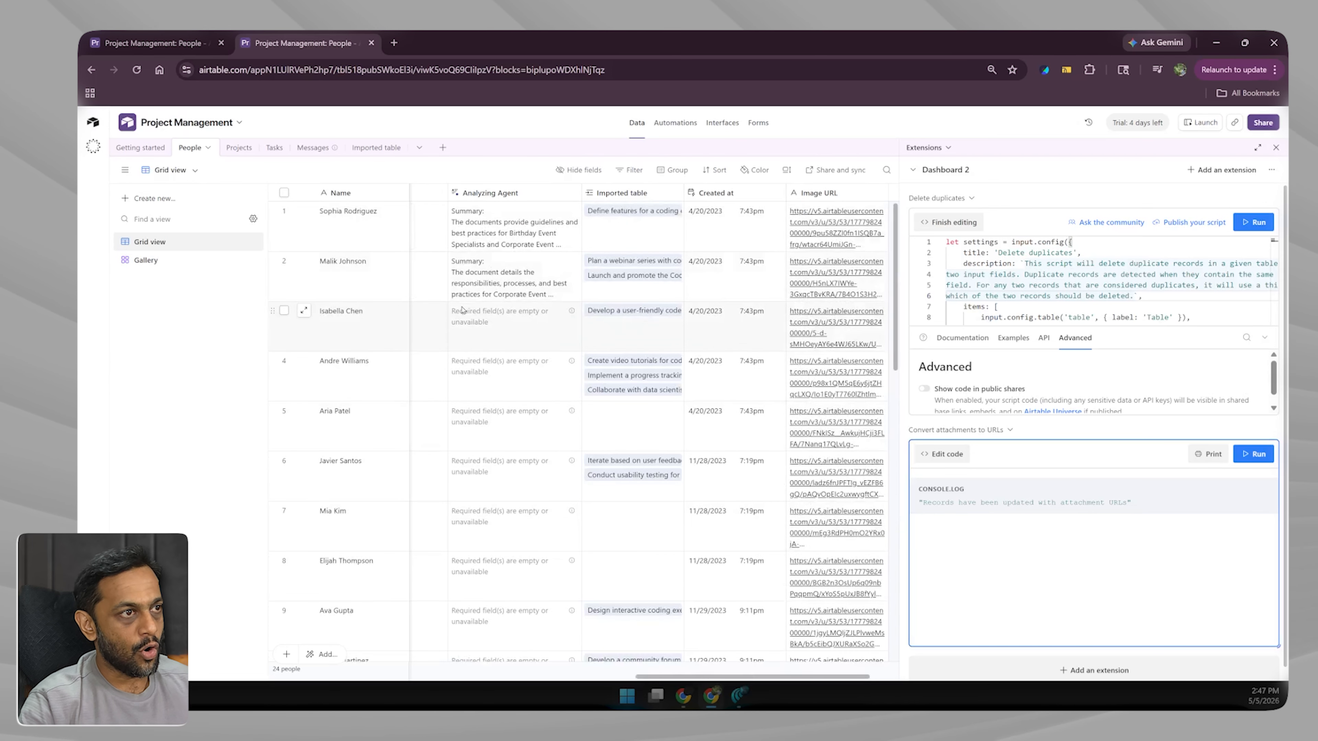
{"action": "scroll", "coordinate": [462, 310], "scroll_direction": "left", "scroll_amount": 10}
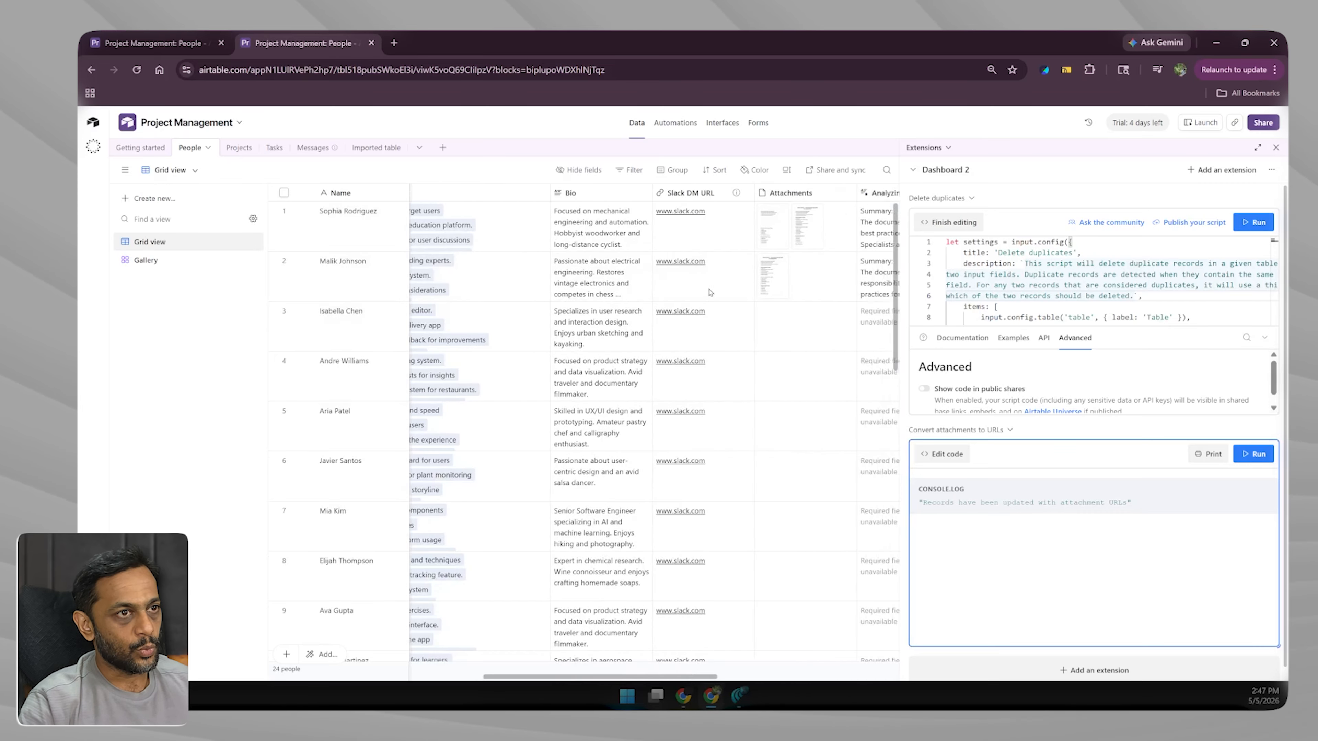
{"action": "scroll", "coordinate": [700, 363], "scroll_direction": "left", "scroll_amount": 10}
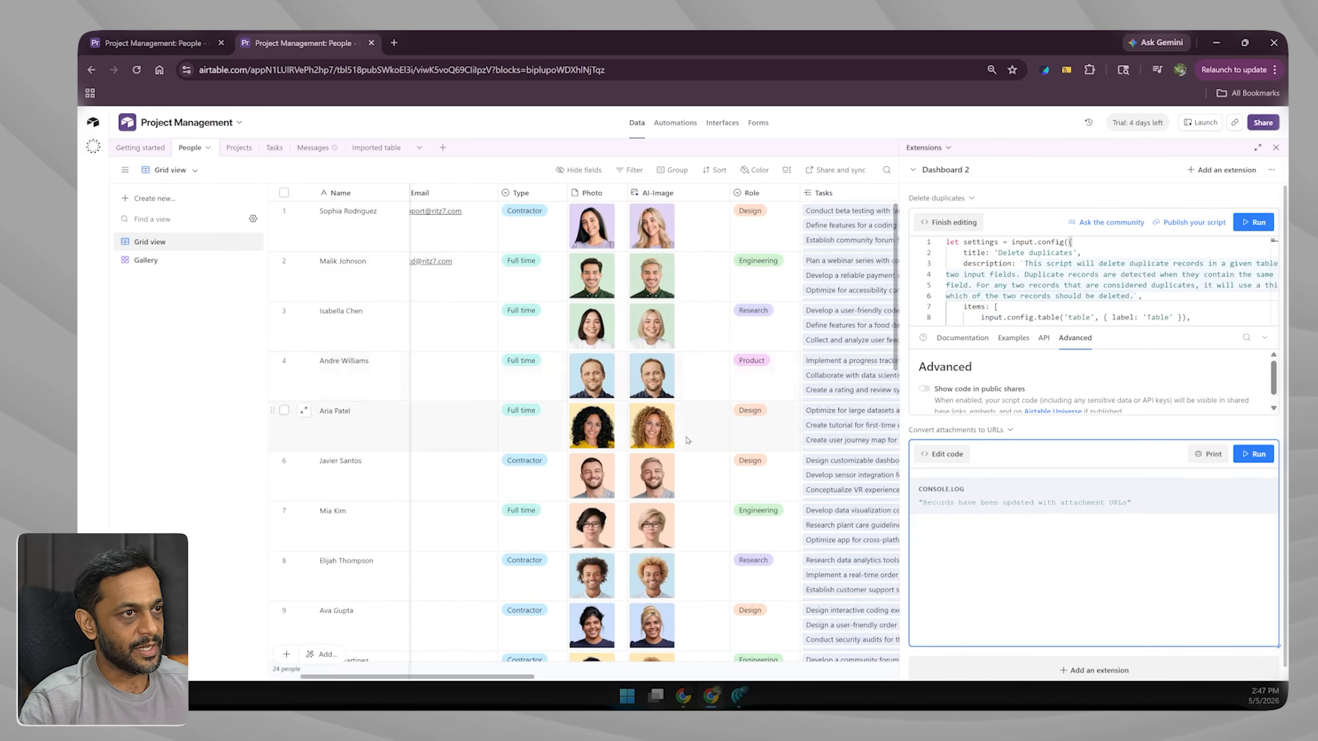
{"action": "scroll", "coordinate": [688, 440], "scroll_direction": "down", "scroll_amount": 6}
{"action": "left_click", "coordinate": [595, 412]}
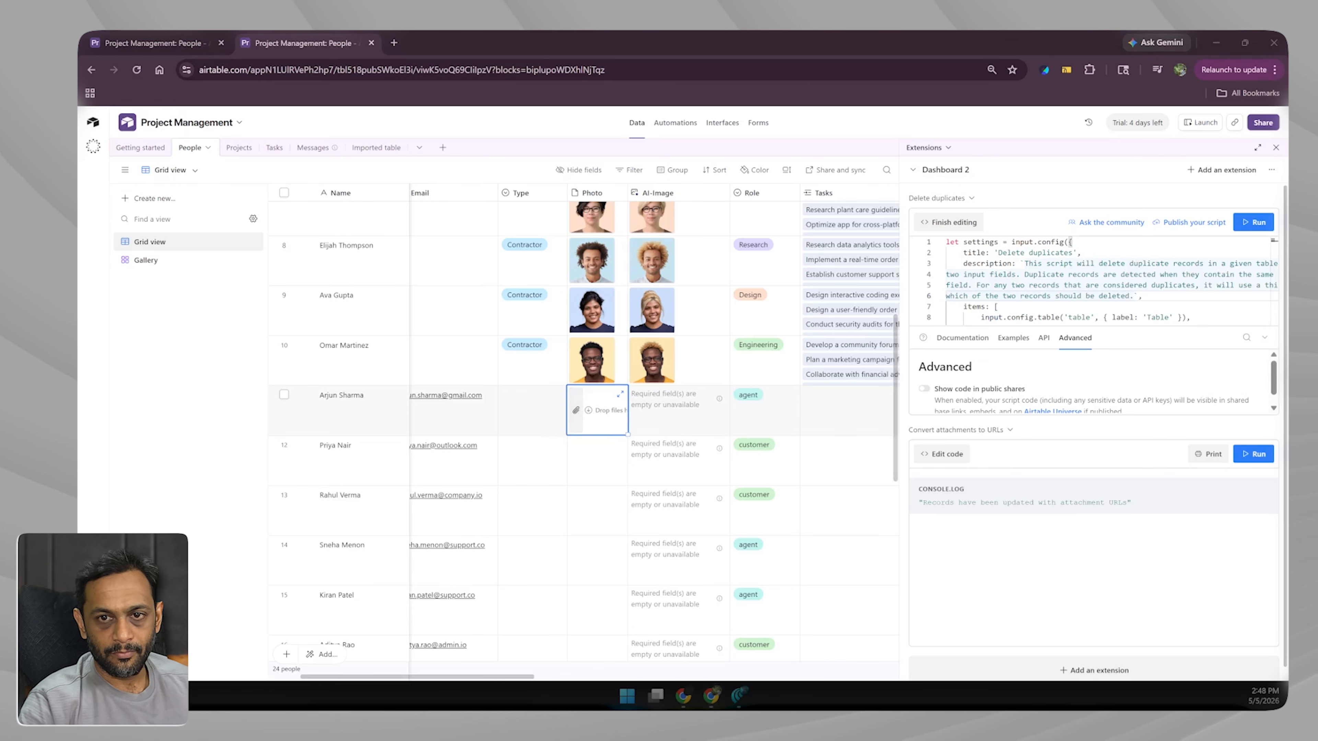
{"action": "left_click", "coordinate": [576, 412]}
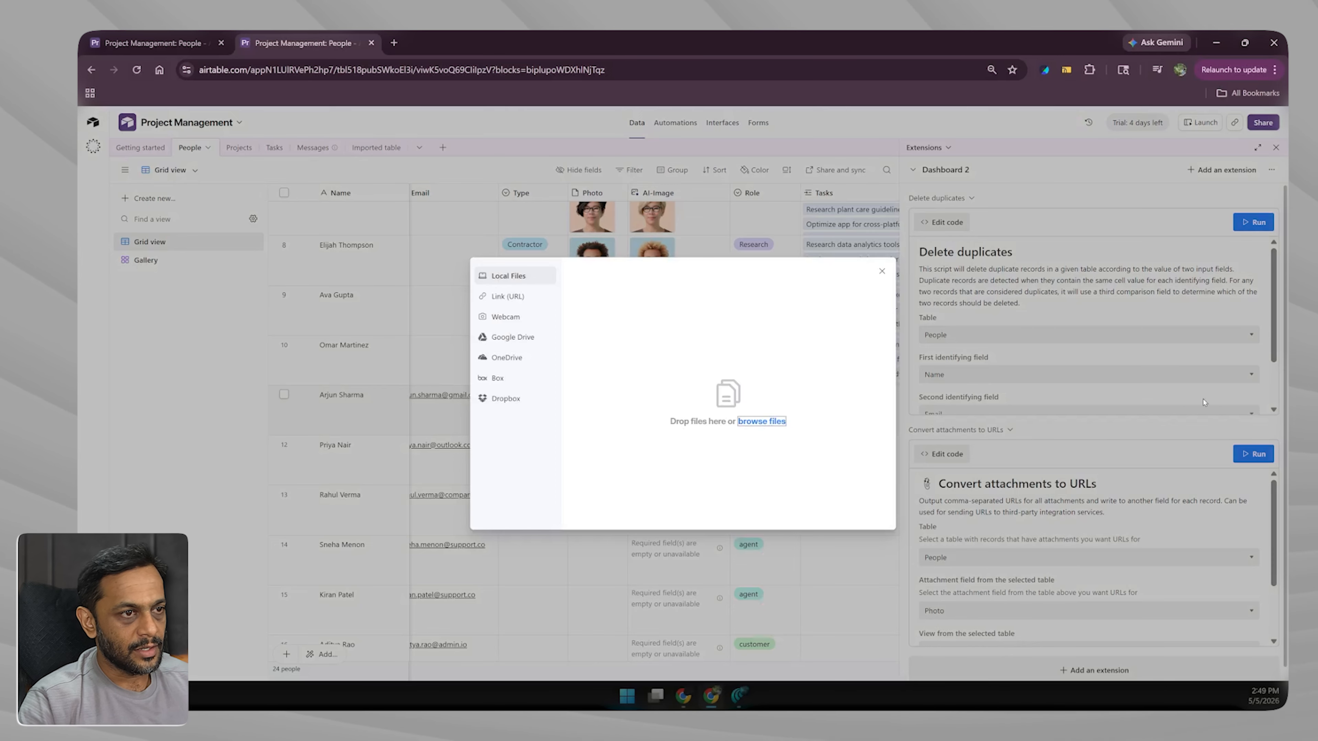
{"action": "left_click_drag", "start_coordinate": [698, 330], "coordinate": [735, 413]}
{"action": "left_click", "coordinate": [849, 512]}
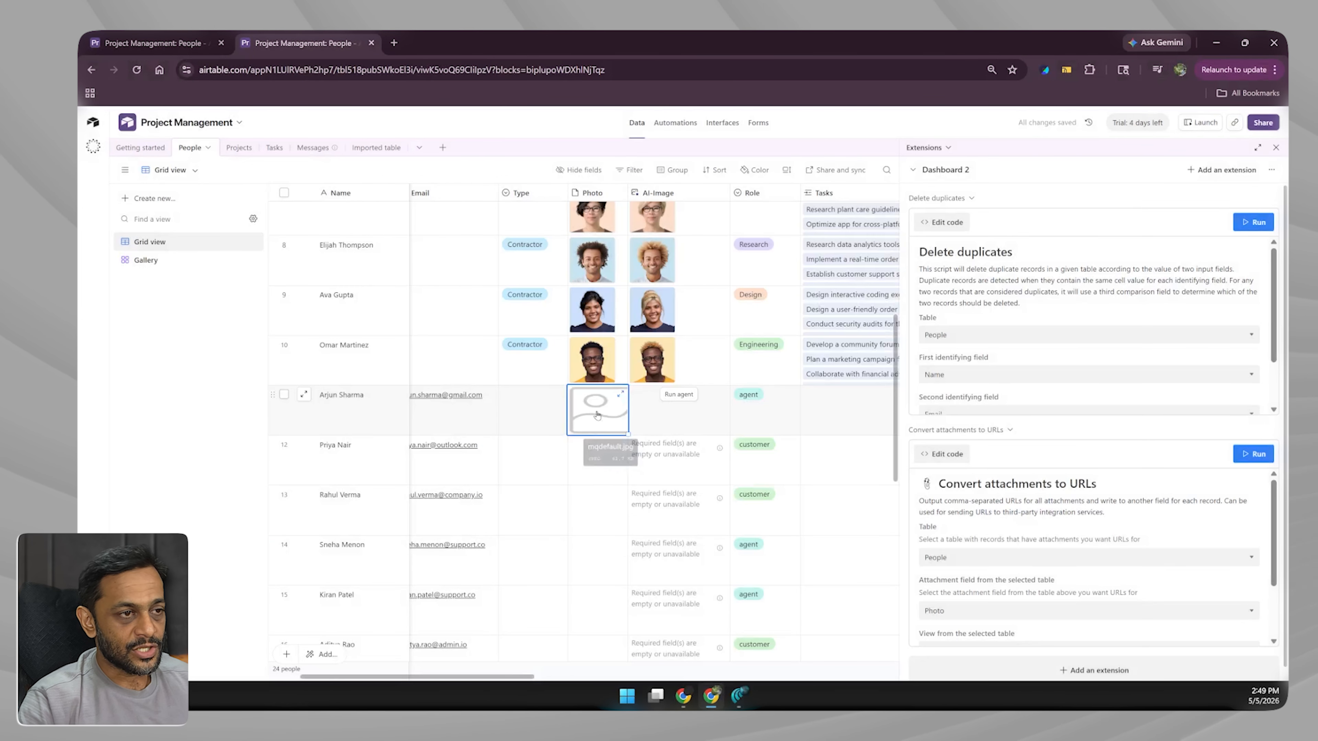
- Run Convert attachments to URLs again for the photo added to record 11
{"action": "scroll", "coordinate": [827, 605], "scroll_direction": "right", "scroll_amount": 10}
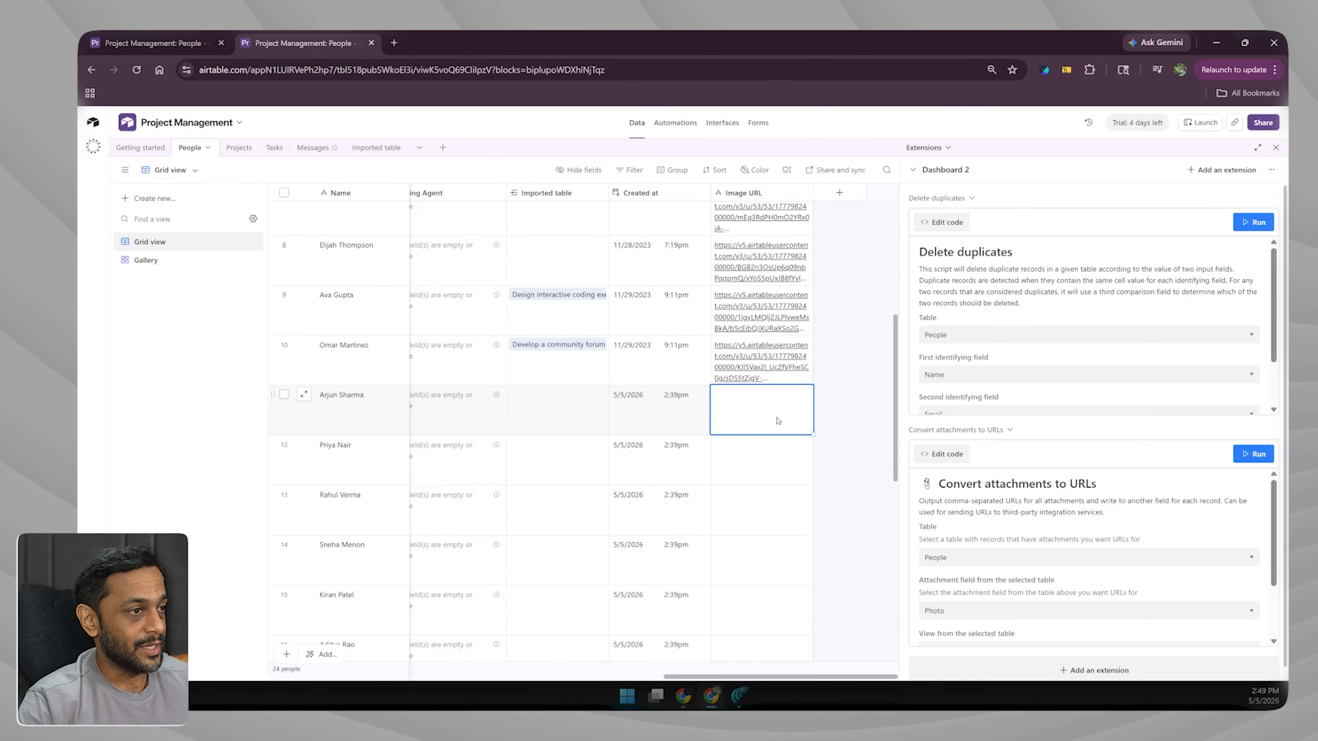
{"action": "left_click", "coordinate": [1253, 455]}
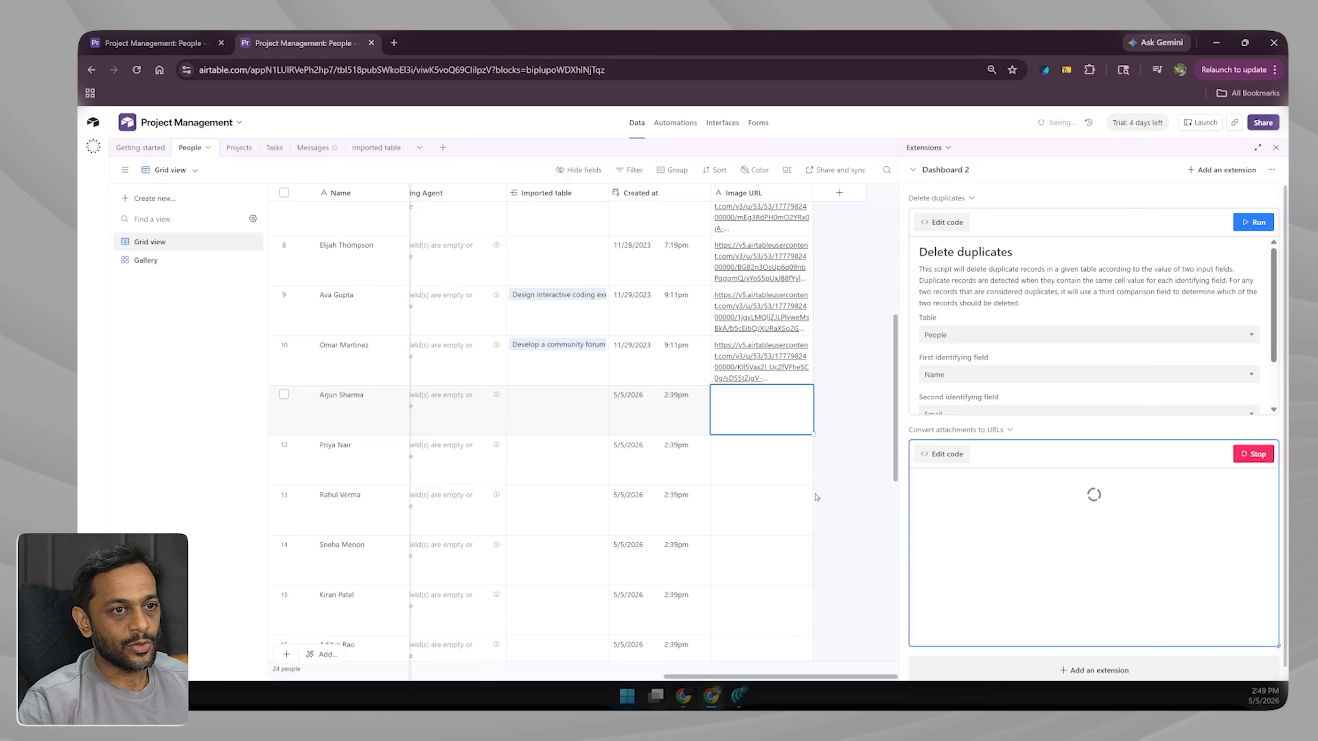